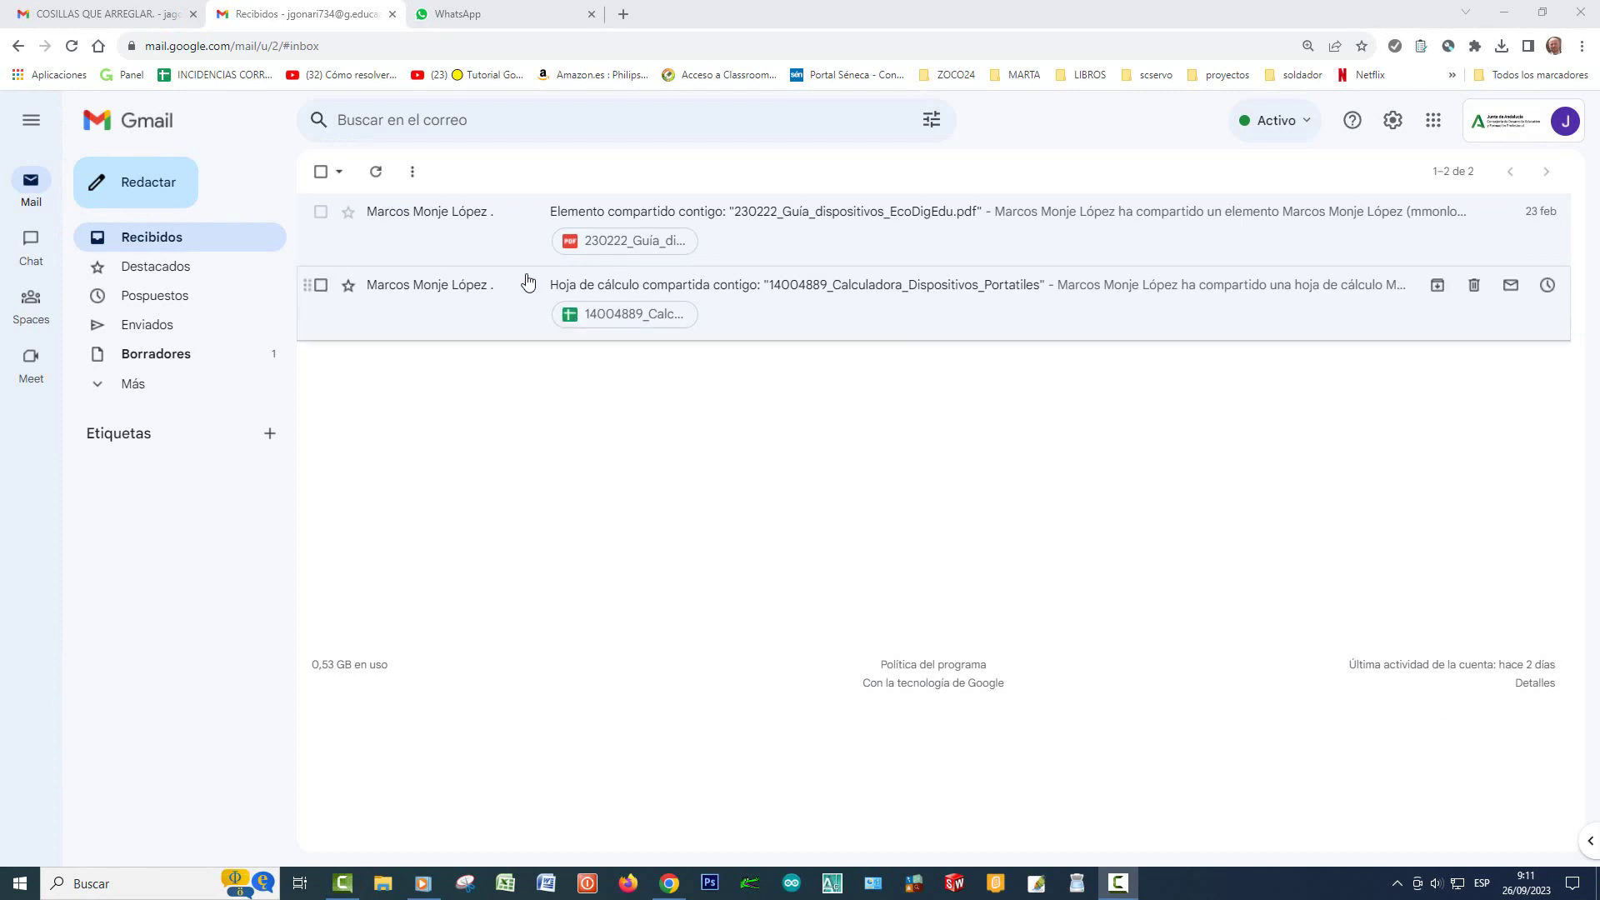
Step: Open the message sharing 230222_Guía_dispositivos_EcoDigEdu.pdf, return to the inbox and view the sender's contact card
left_click(460, 220)
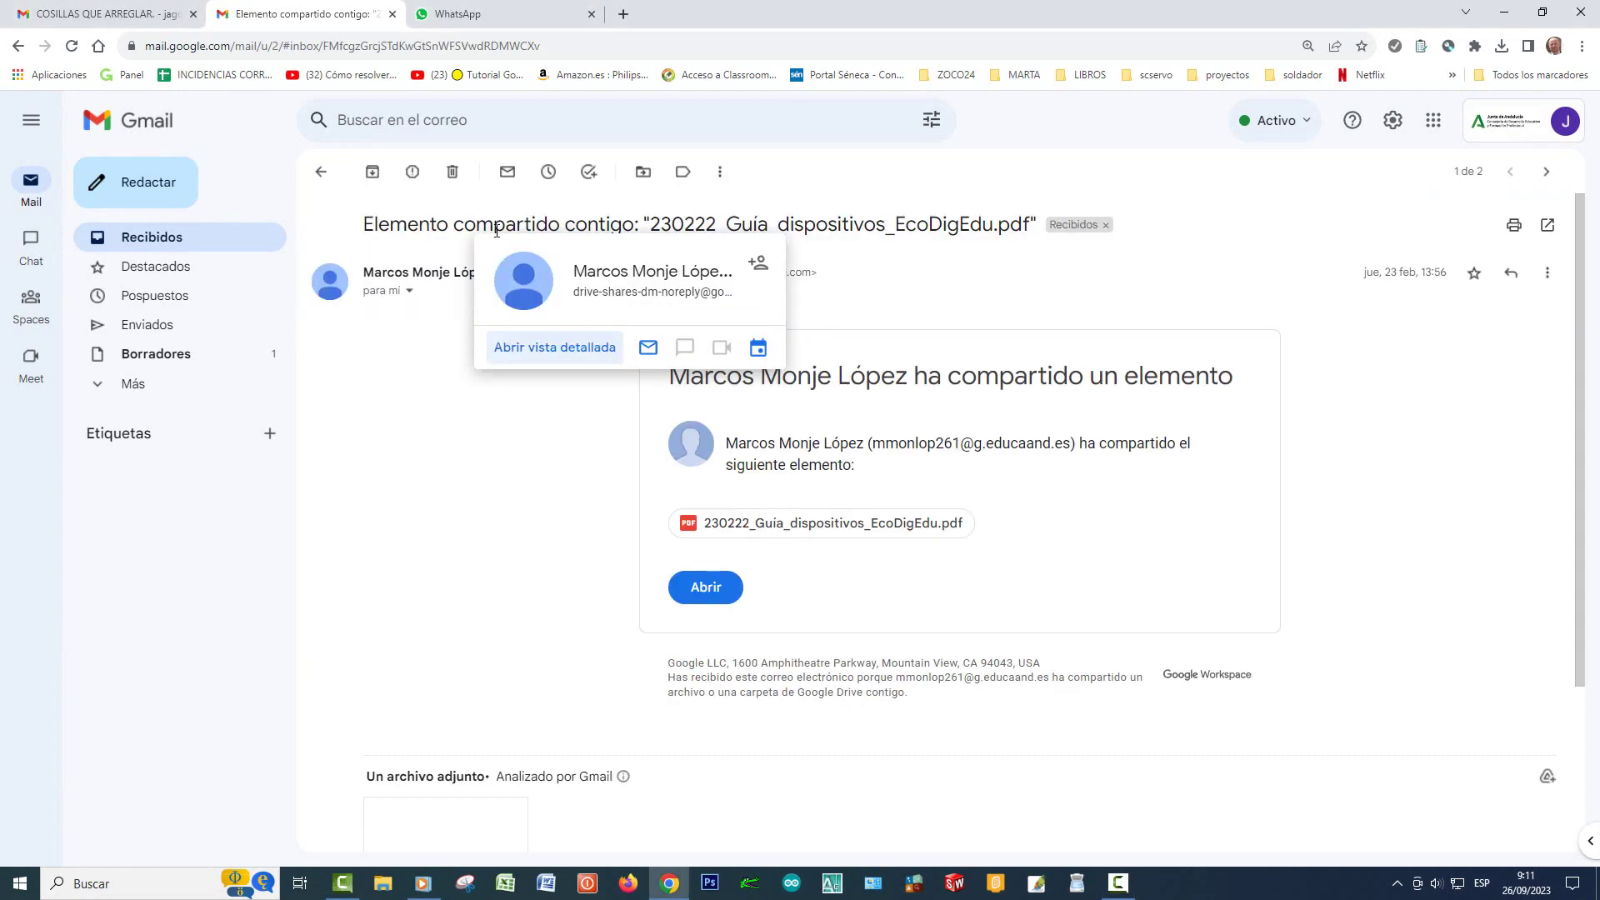
left_click(175, 237)
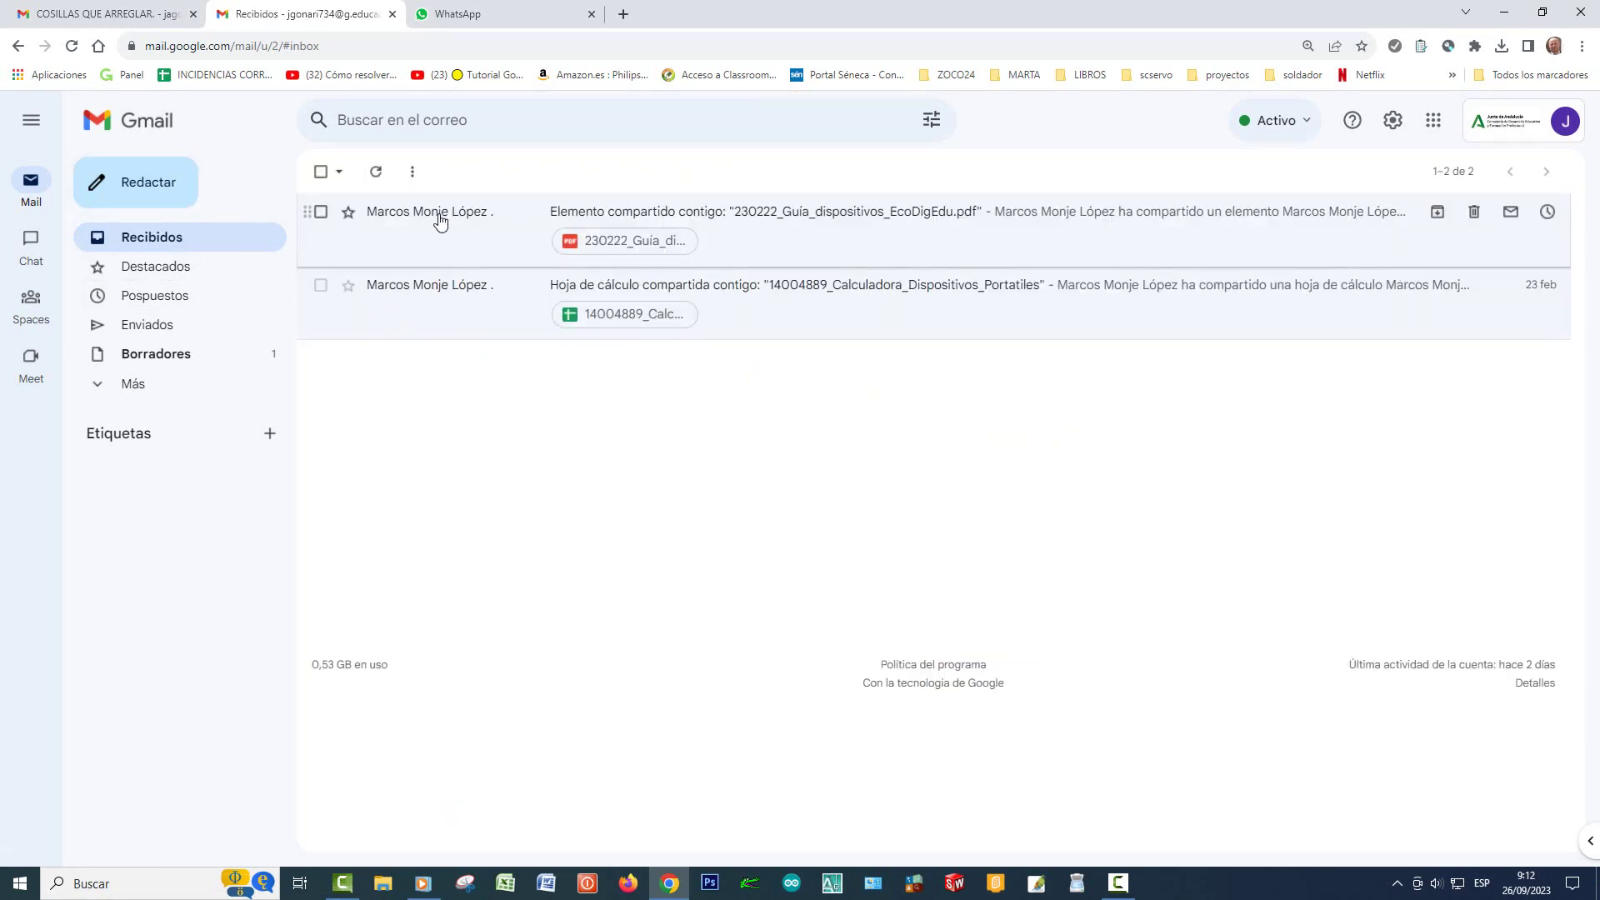
mouse_move(441, 221)
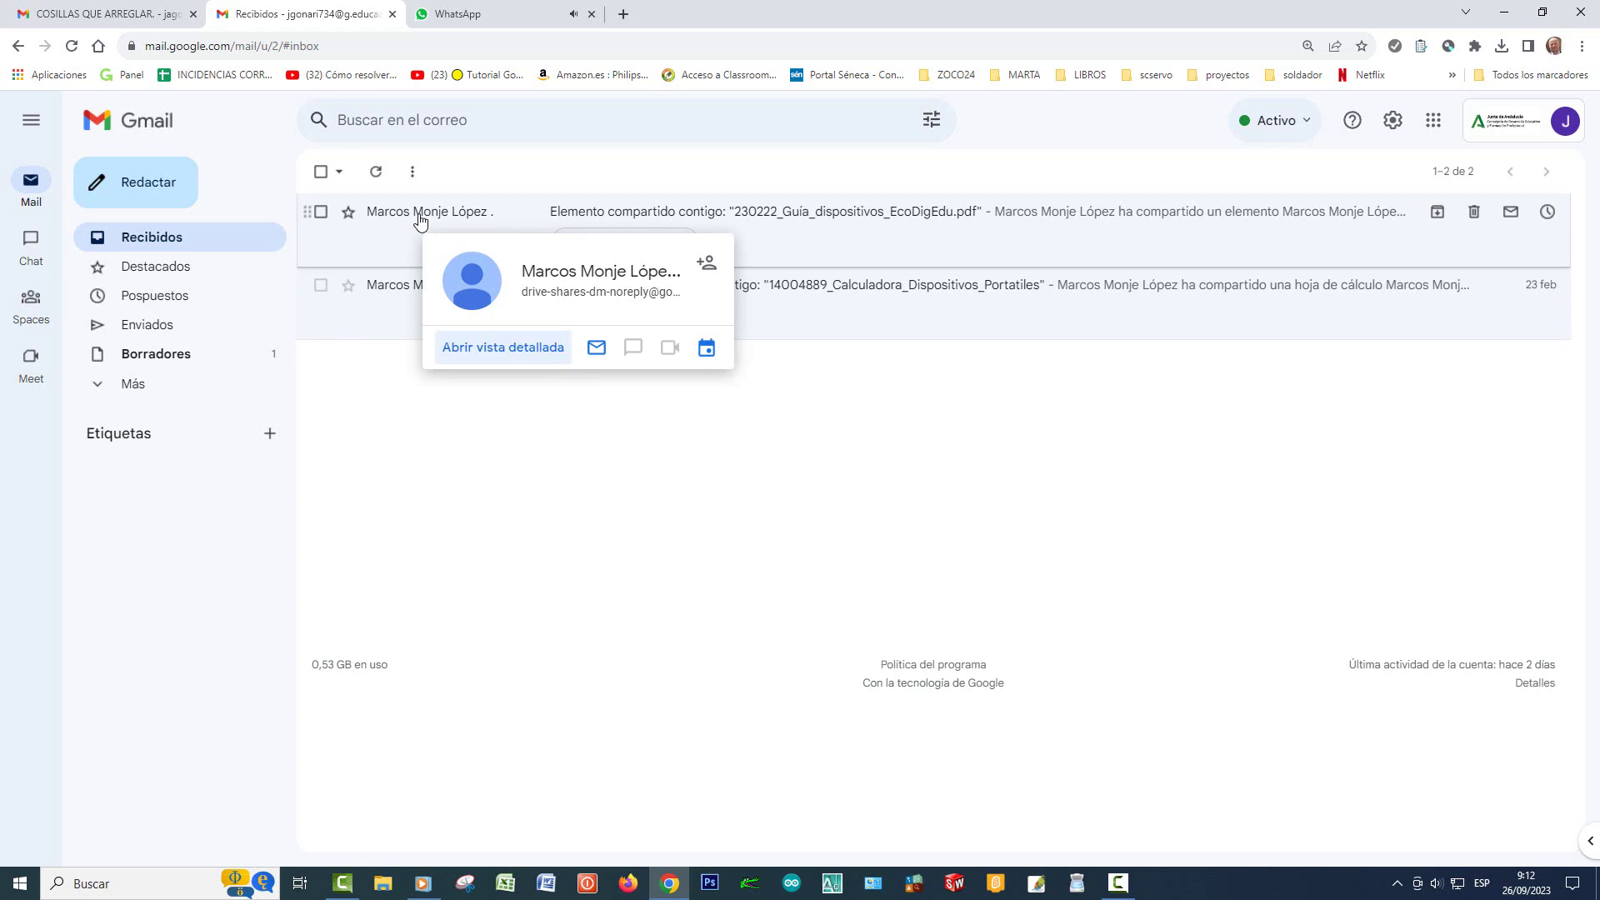
Step: Start a new email to the suggested ieszoco.es contact with the subject "Actividad inicial"
left_click(176, 184)
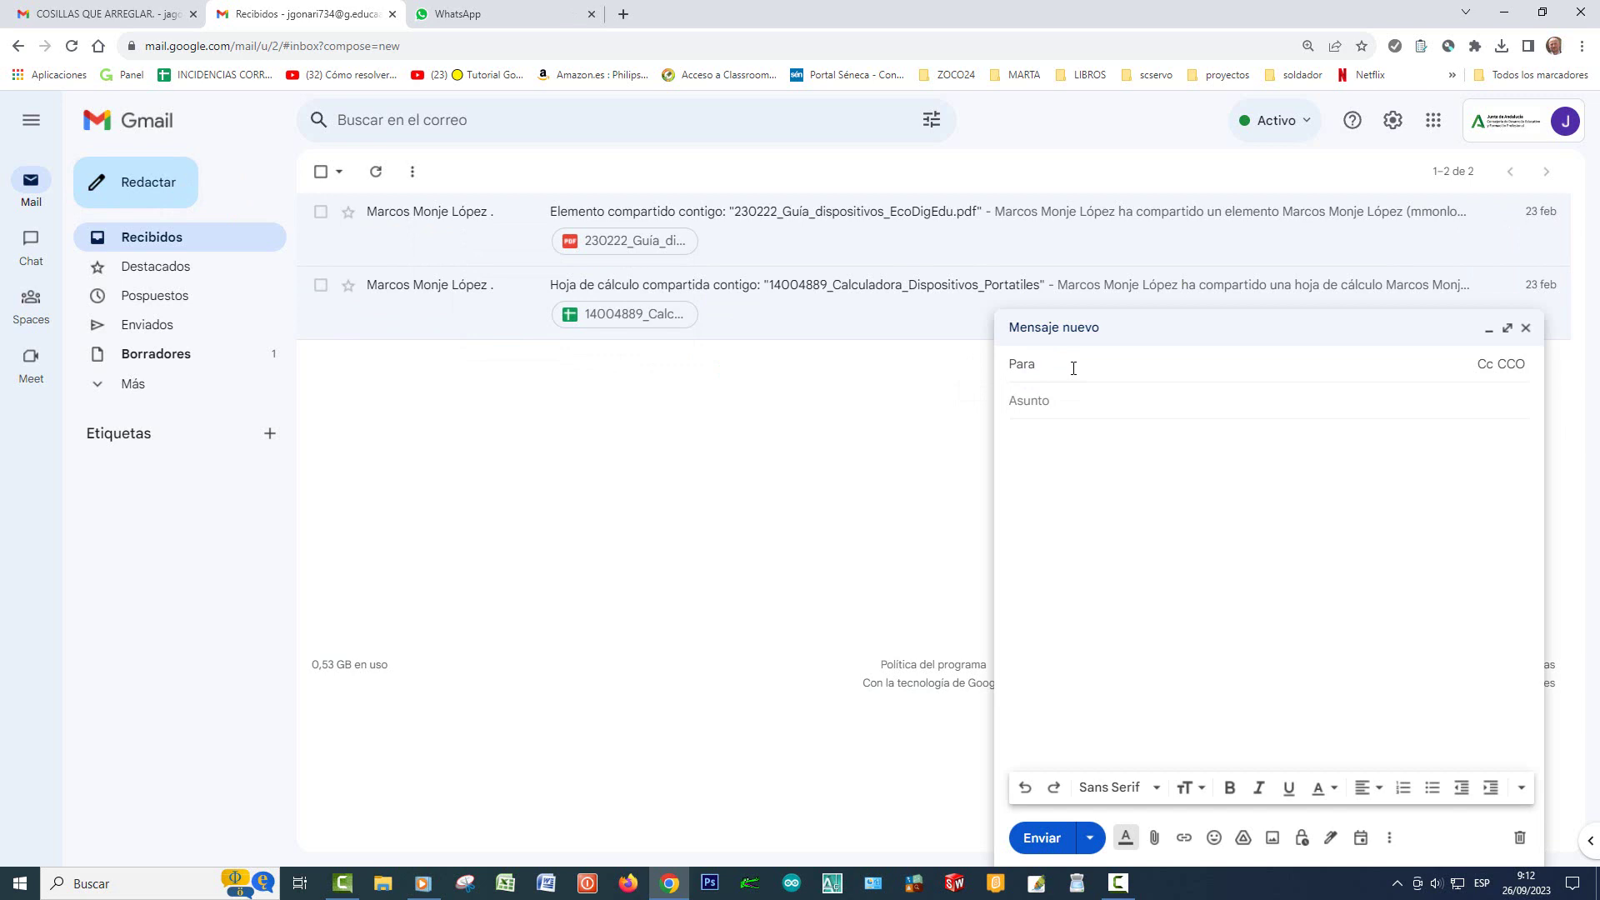
type("ja")
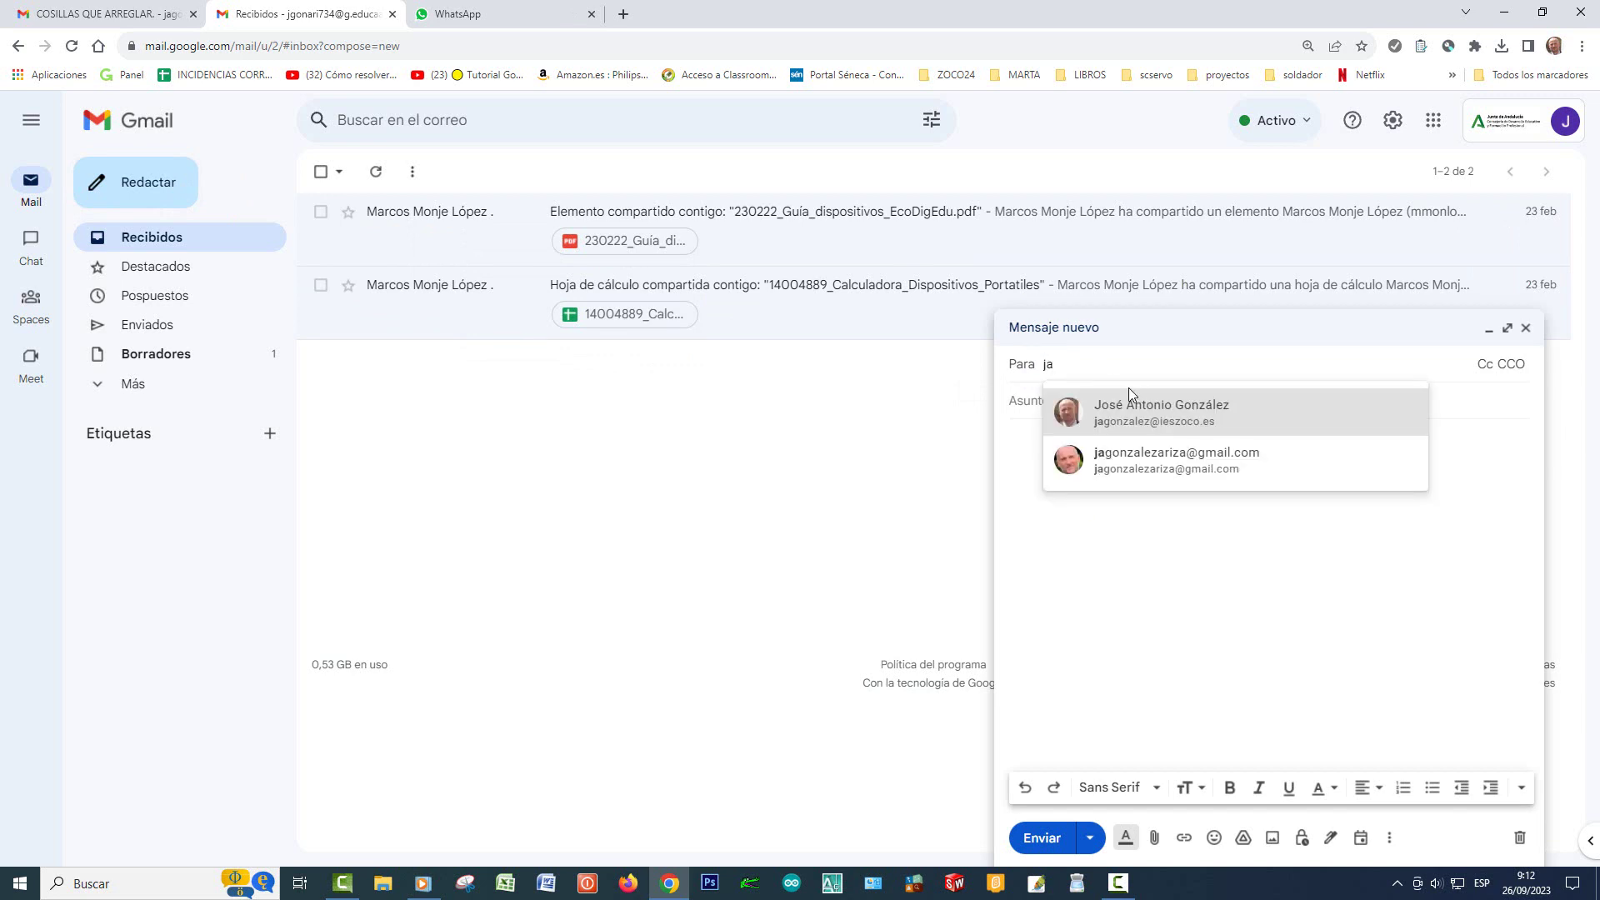
left_click(1216, 415)
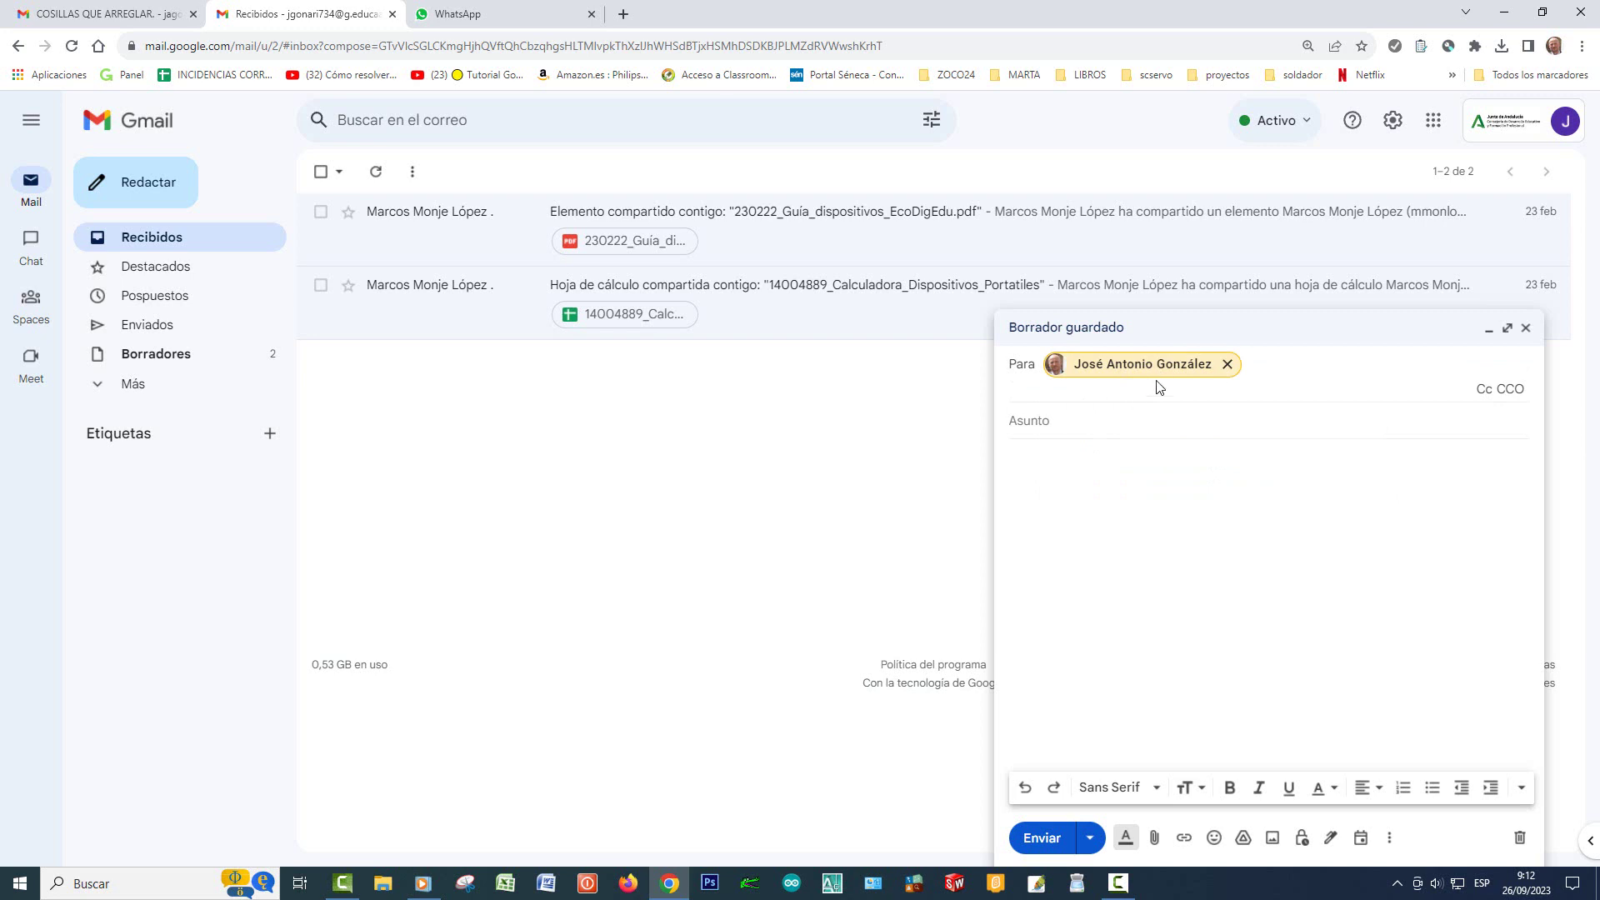
left_click(1109, 420)
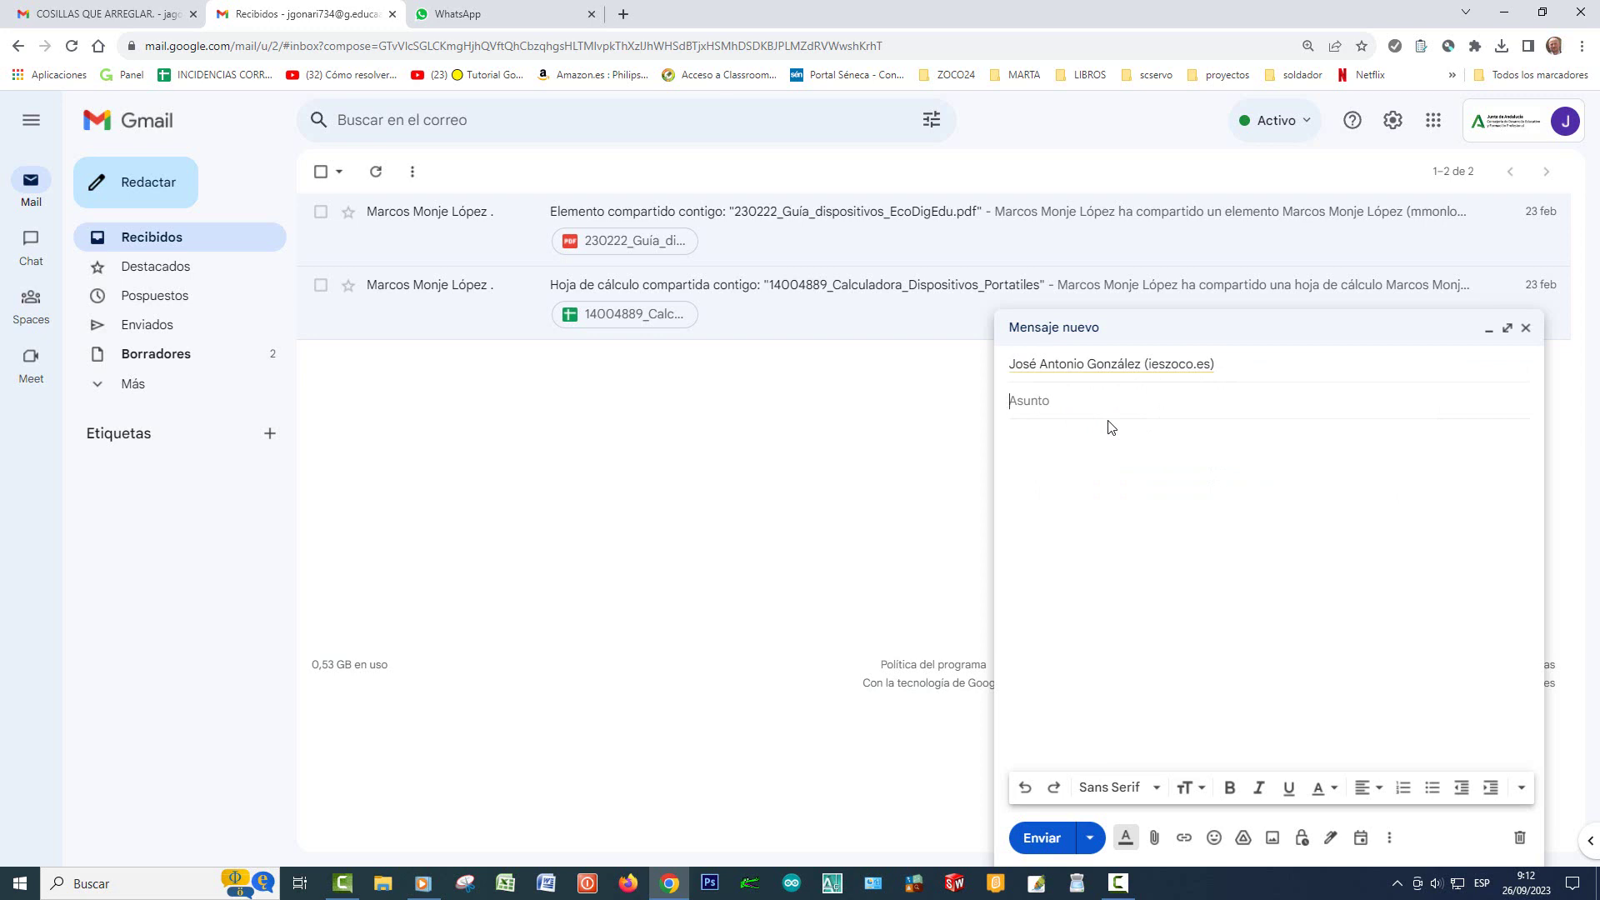
type("Actividad inicial")
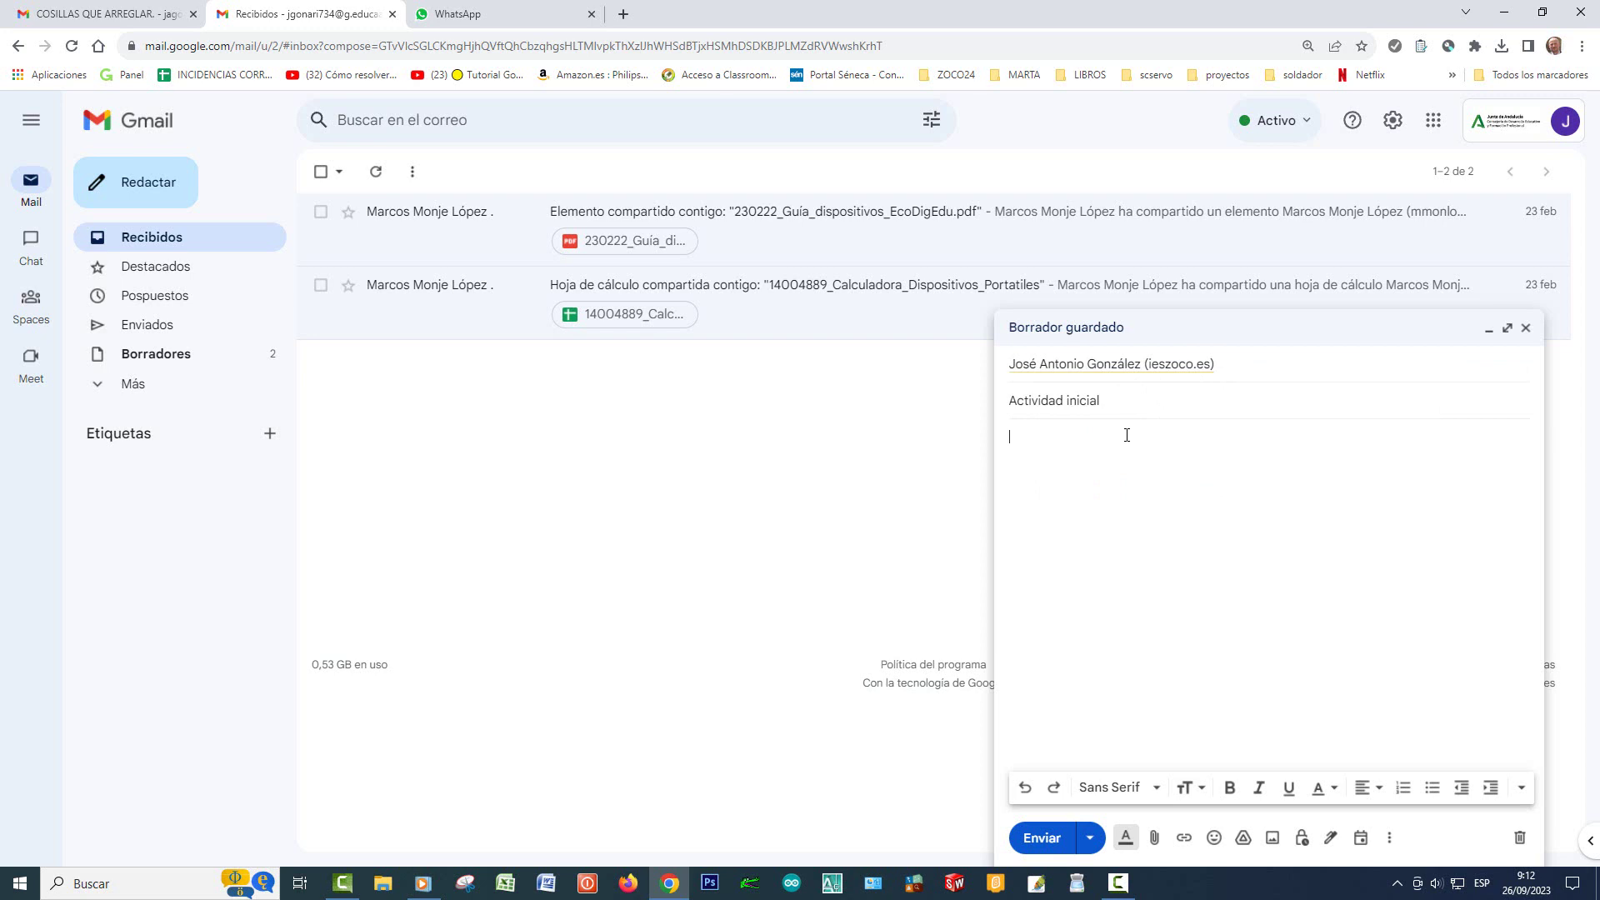
Step: Write "1. Voy a enviar un archivo adjunto." as the first line of the message body
left_click(1126, 435)
type("1. Voy a enviar un")
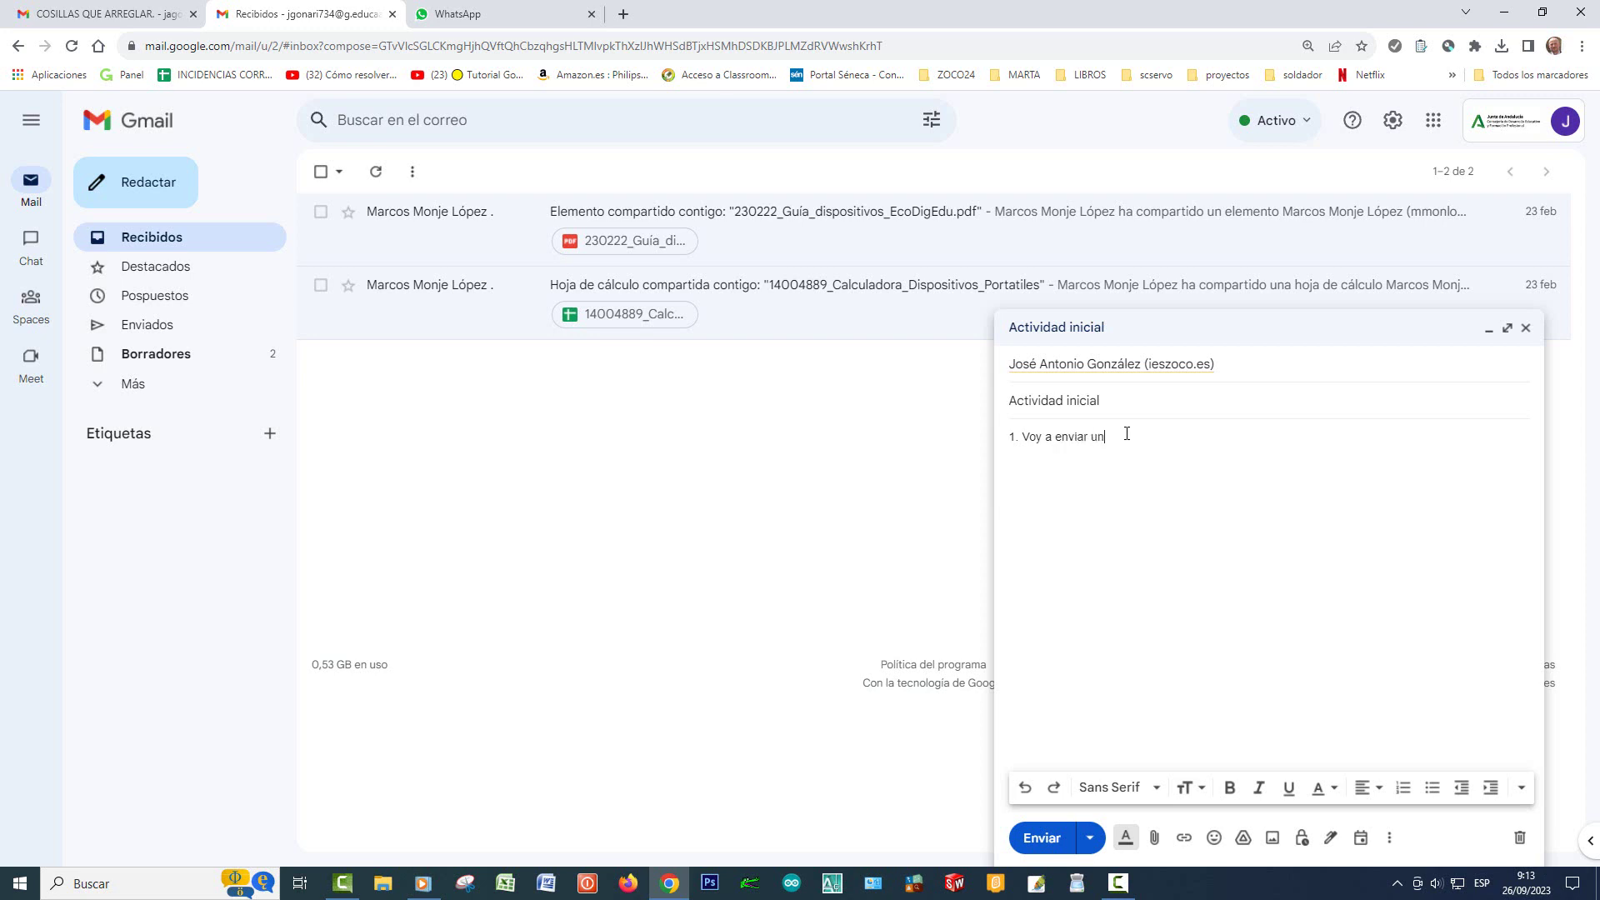
type(" archivo adjunto")
Step: Add the lines "2. Voy a insertar un recorte de la pantalla del ordenador" and "3. Voy a enviar un enlace a una página Web"
key("Return")
type("voy a inse")
key("BackSpace")
key("BackSpace")
key("BackSpace")
key("BackSpace")
key("BackSpace")
key("BackSpace")
key("BackSpace")
key("BackSpace")
key("BackSpace")
key("BackSpace")
type("Voy a insertar un")
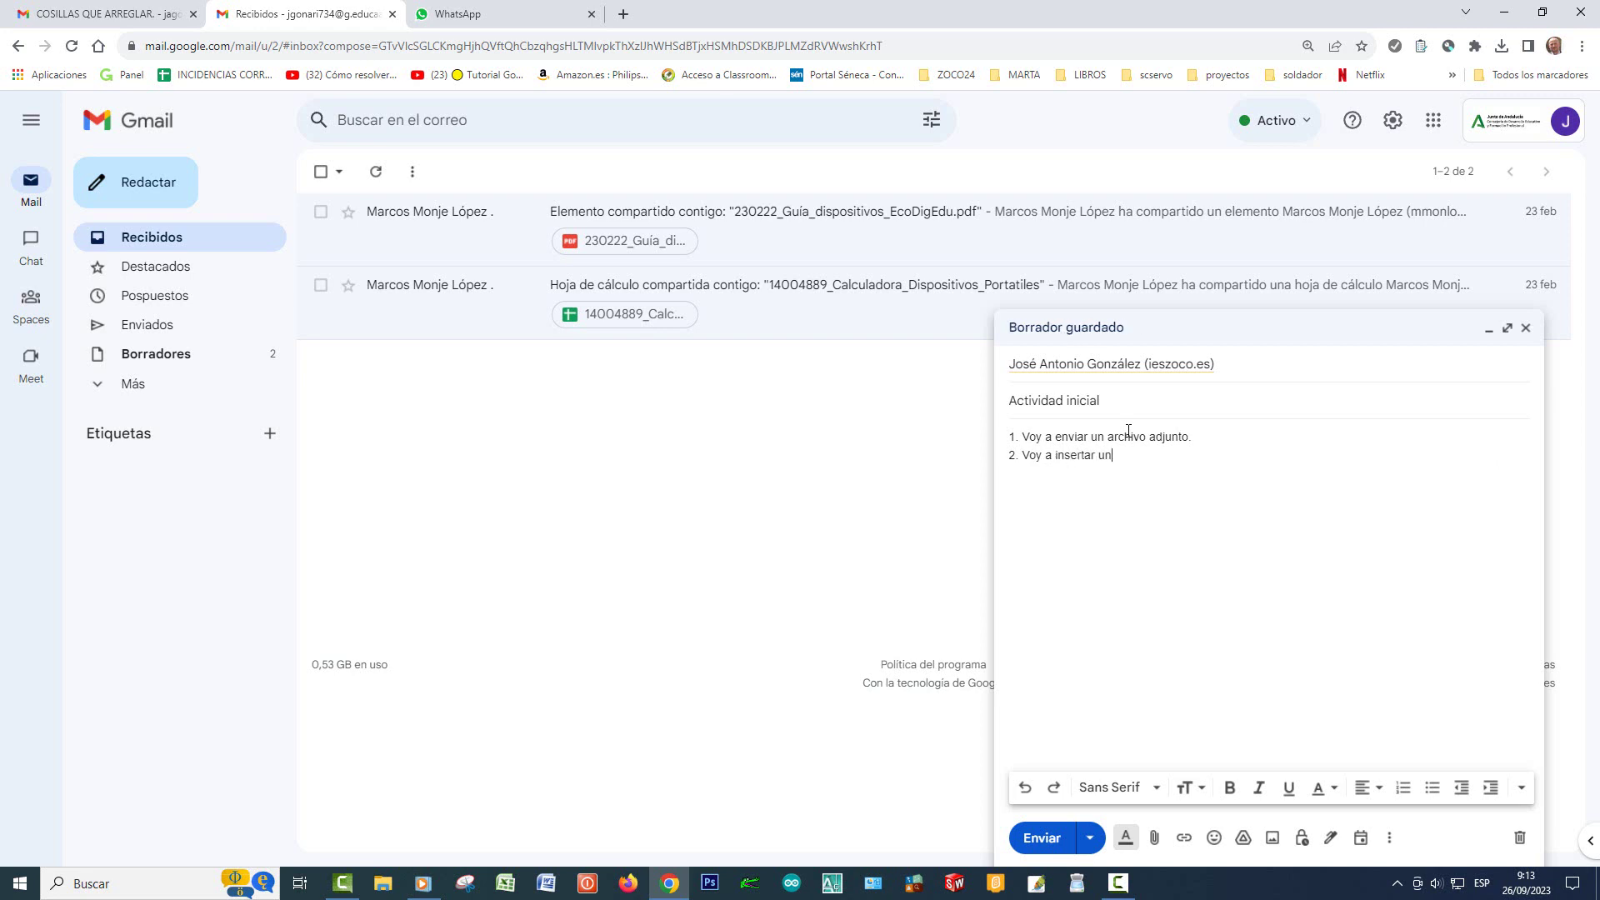
type(" recorte de la pantalla del orden")
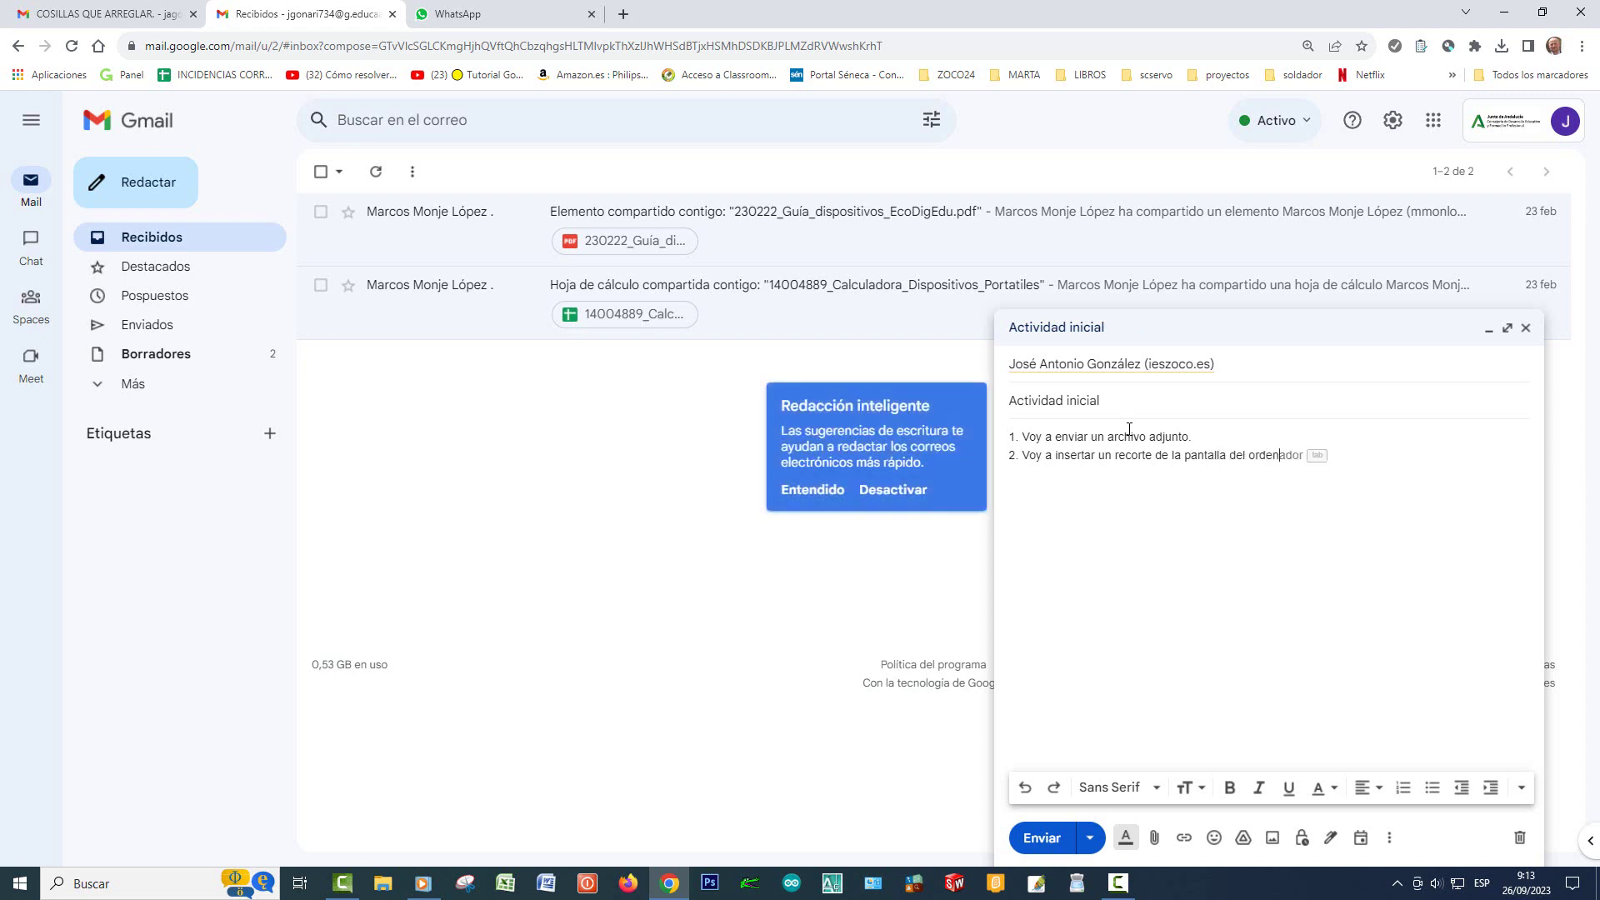
type("ador")
key("Return")
type("3. Voy a enviar un enlace a una página Web")
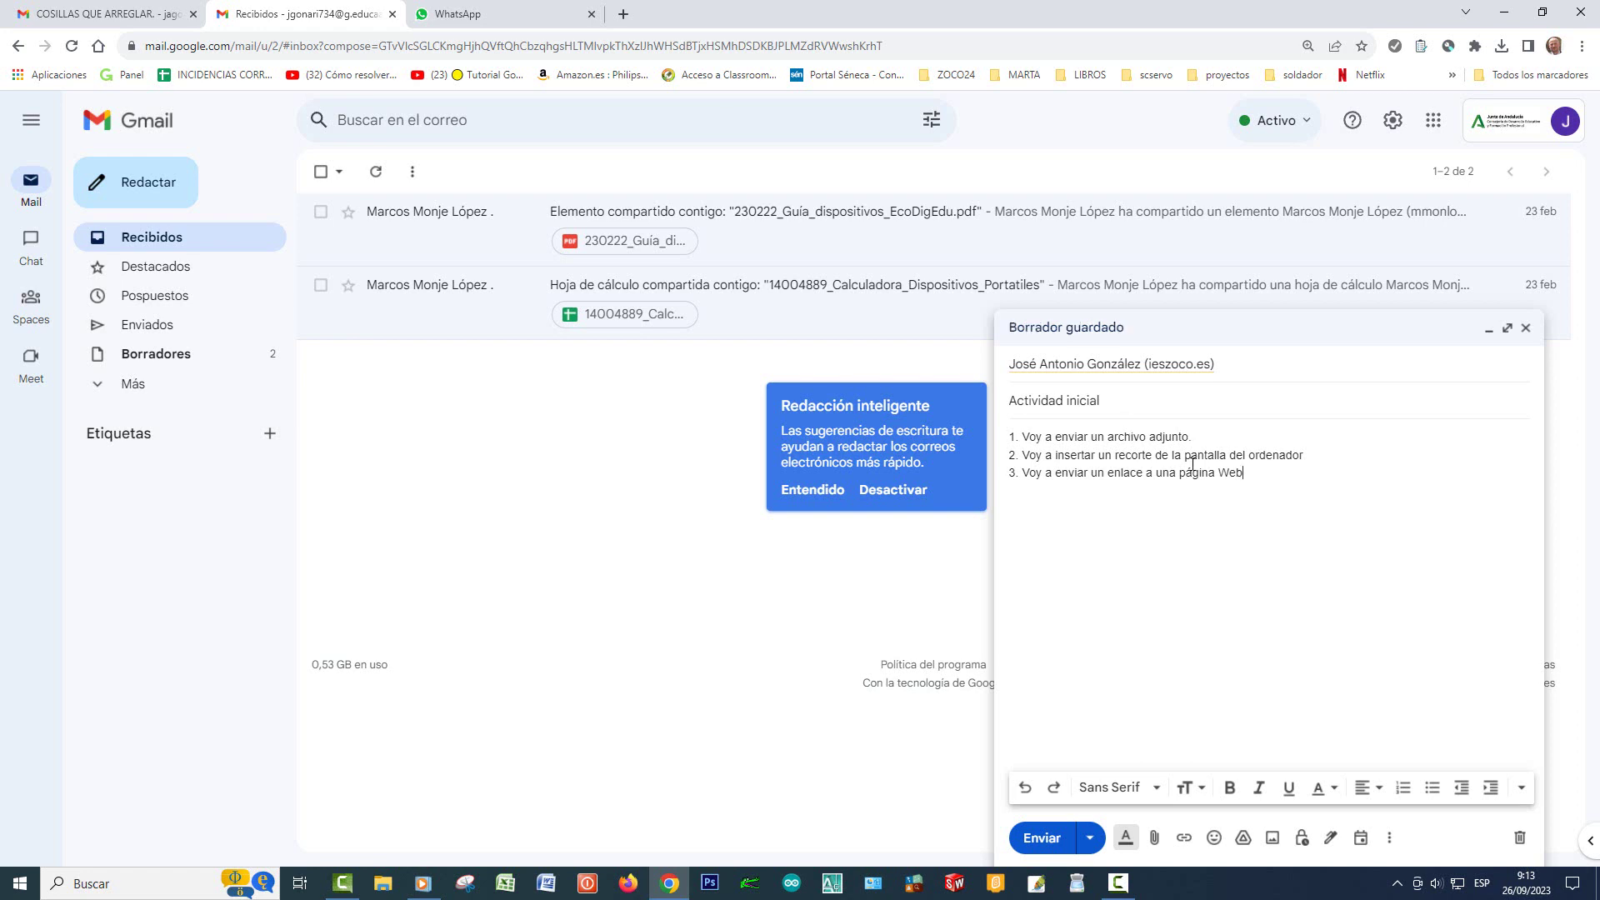
Step: Turn off the Redacción inteligente writing suggestions for the message
left_click(883, 495)
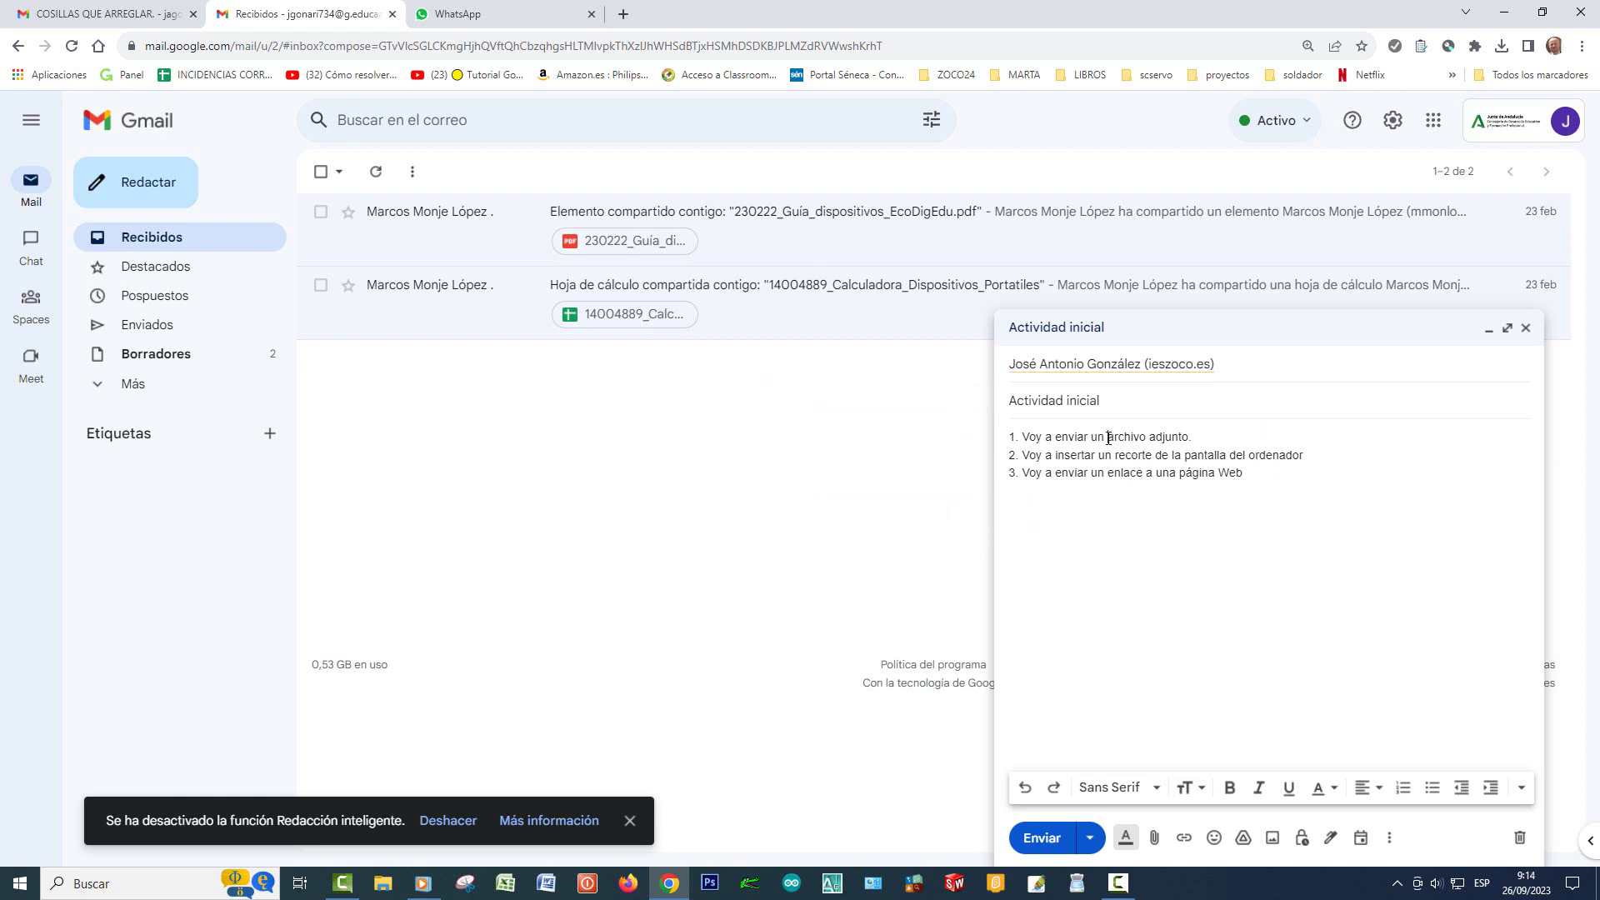
left_click_drag(1108, 438, 1196, 444)
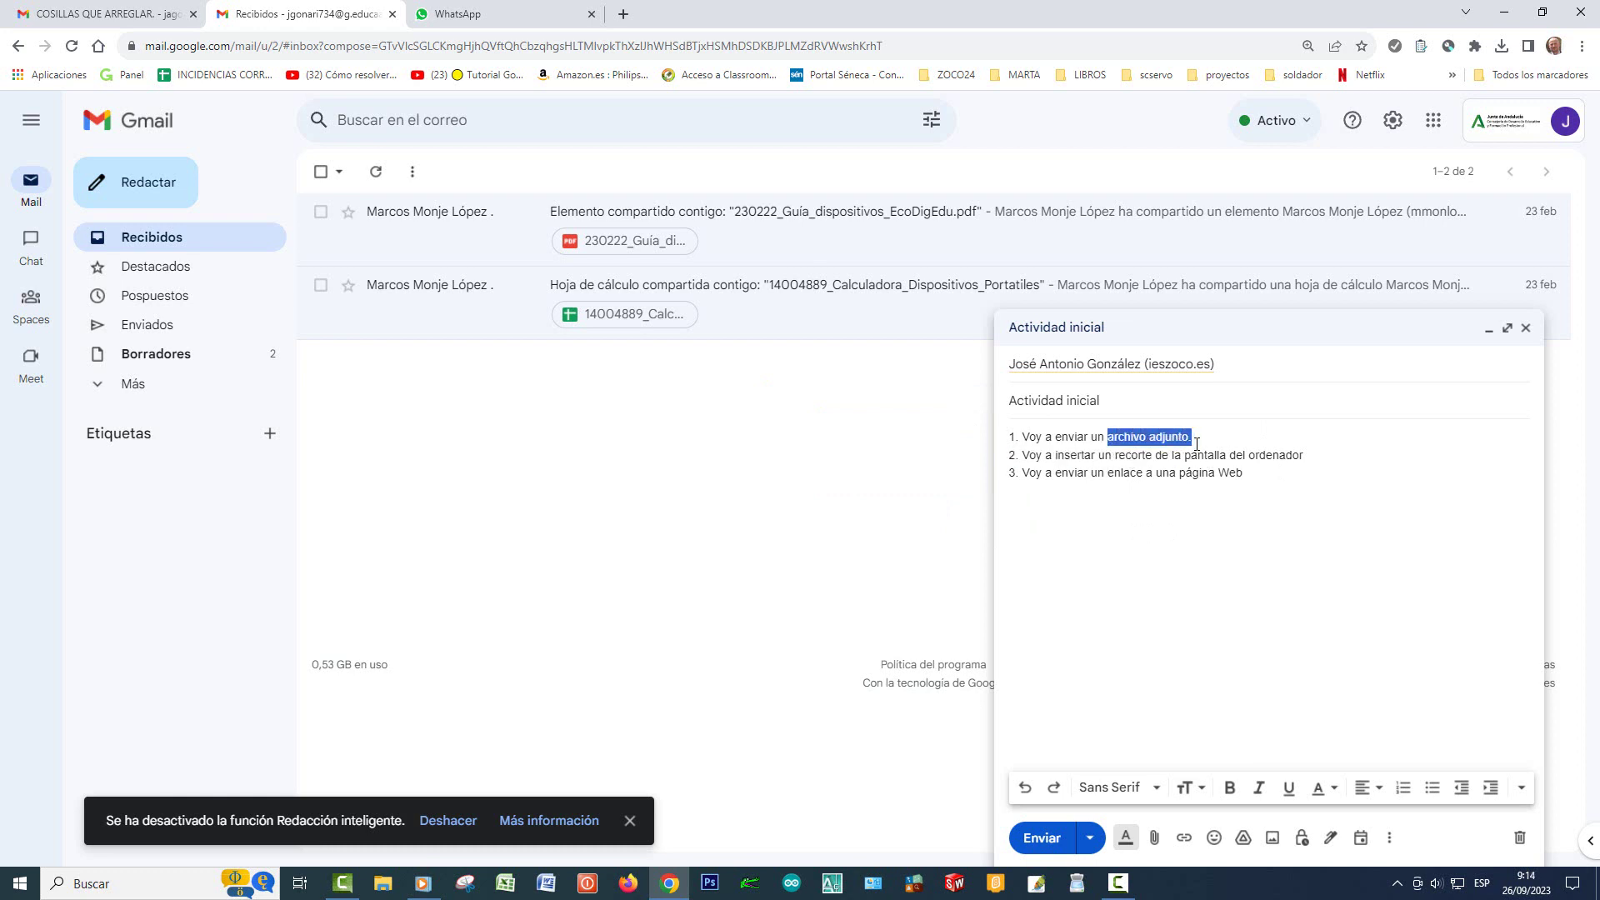
left_click(1269, 539)
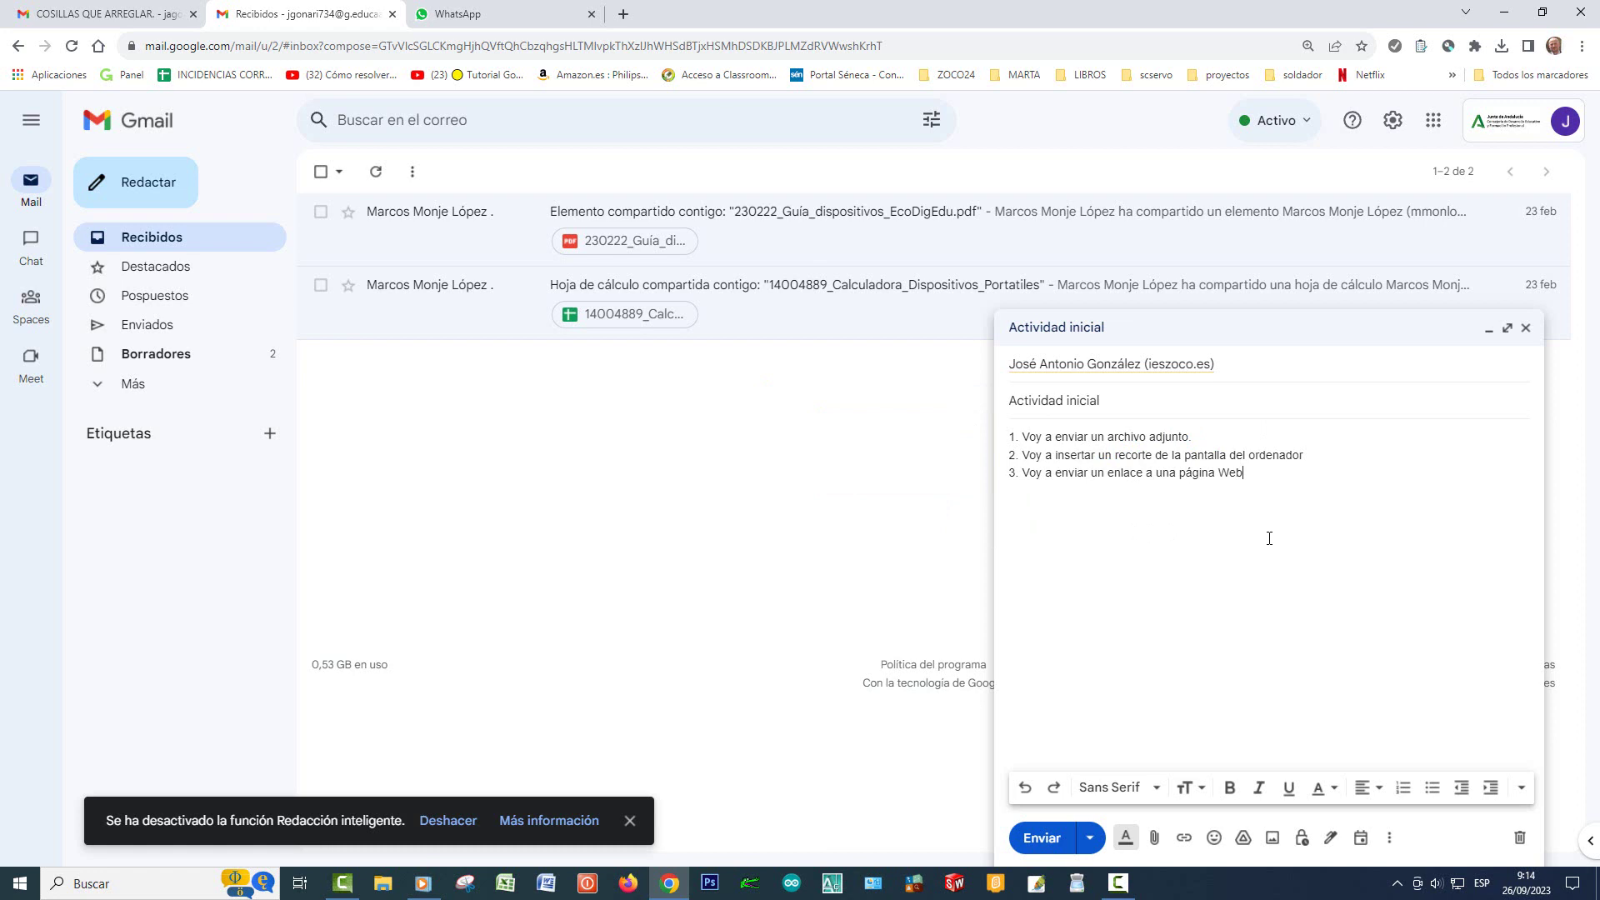
Step: Attach the 928 KB notification PDF dated 24092023 from the Desktop folder to the email
left_click(1154, 838)
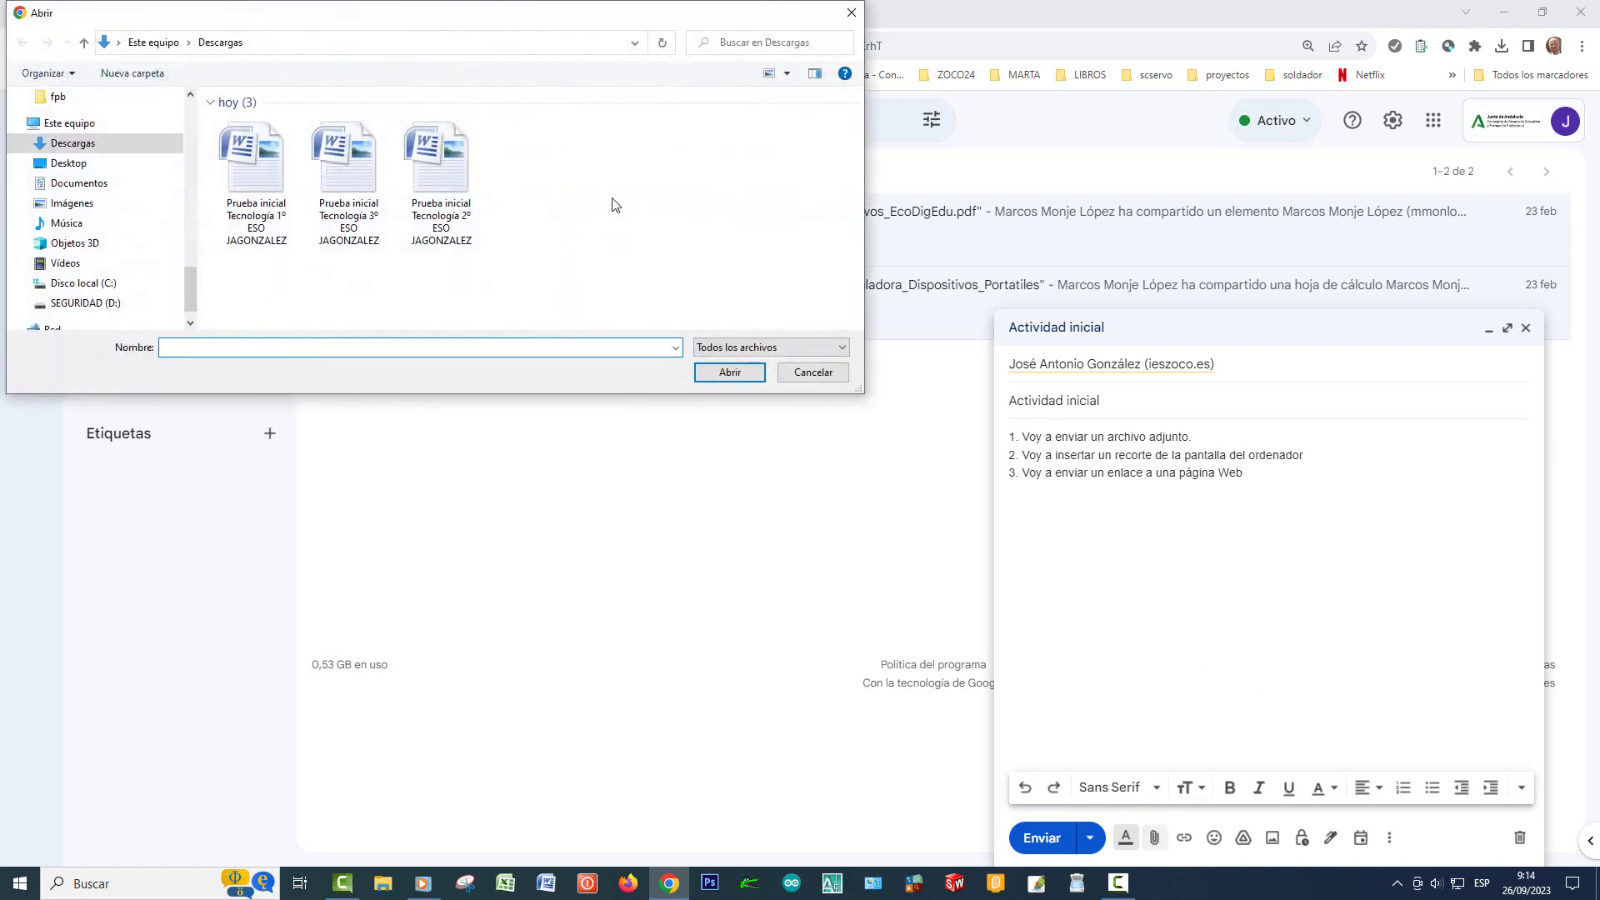
left_click(76, 164)
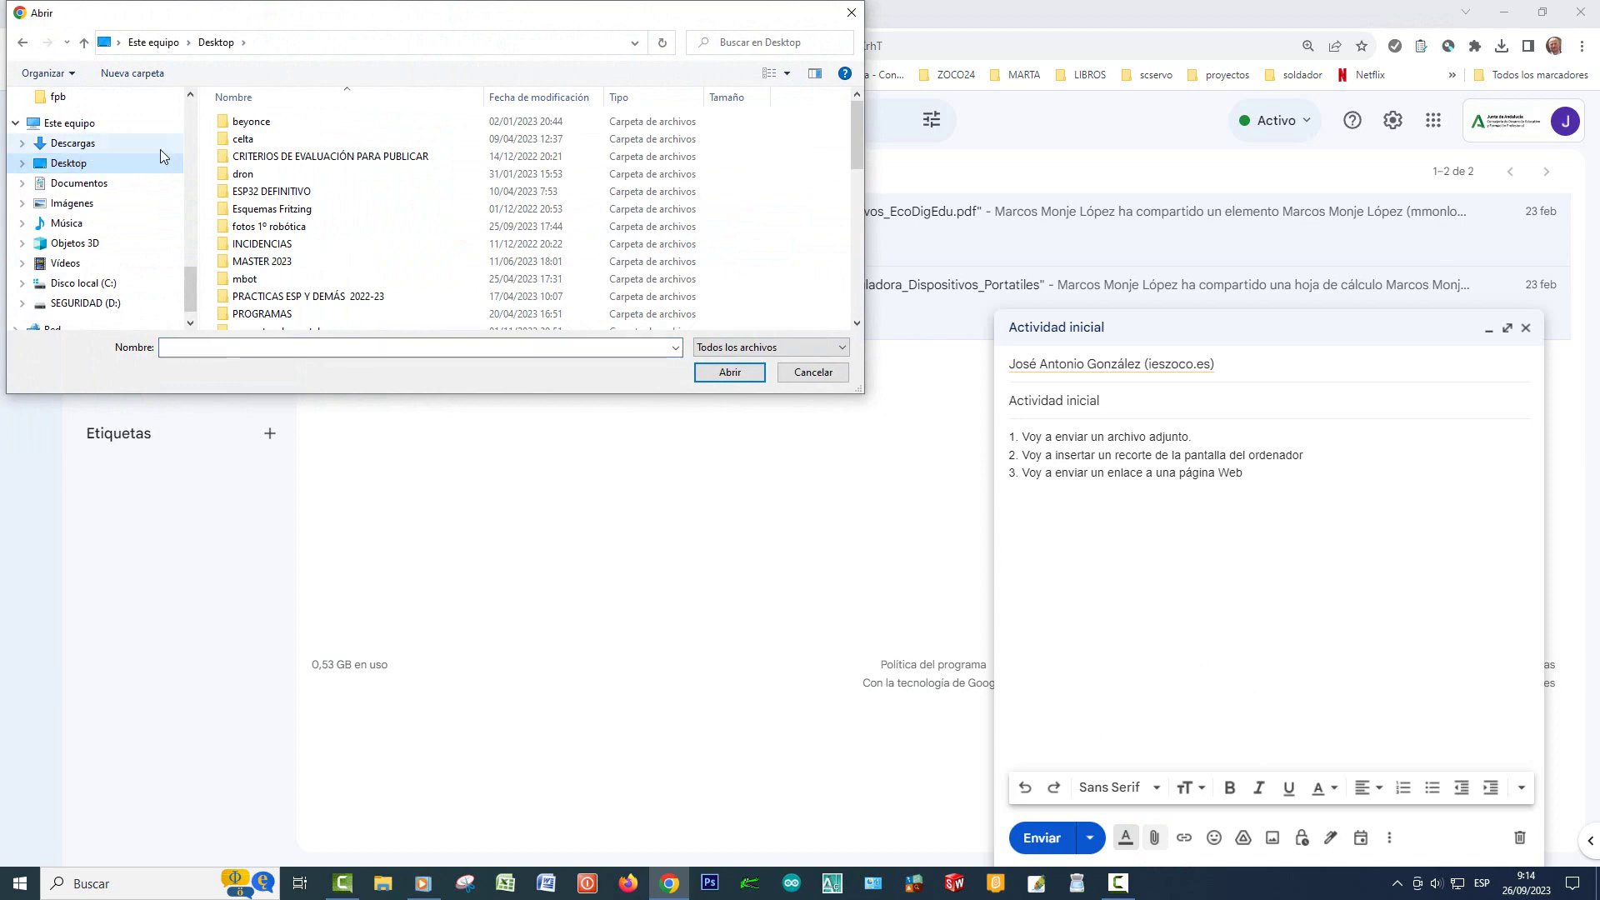
scroll(464, 197, "down", 4)
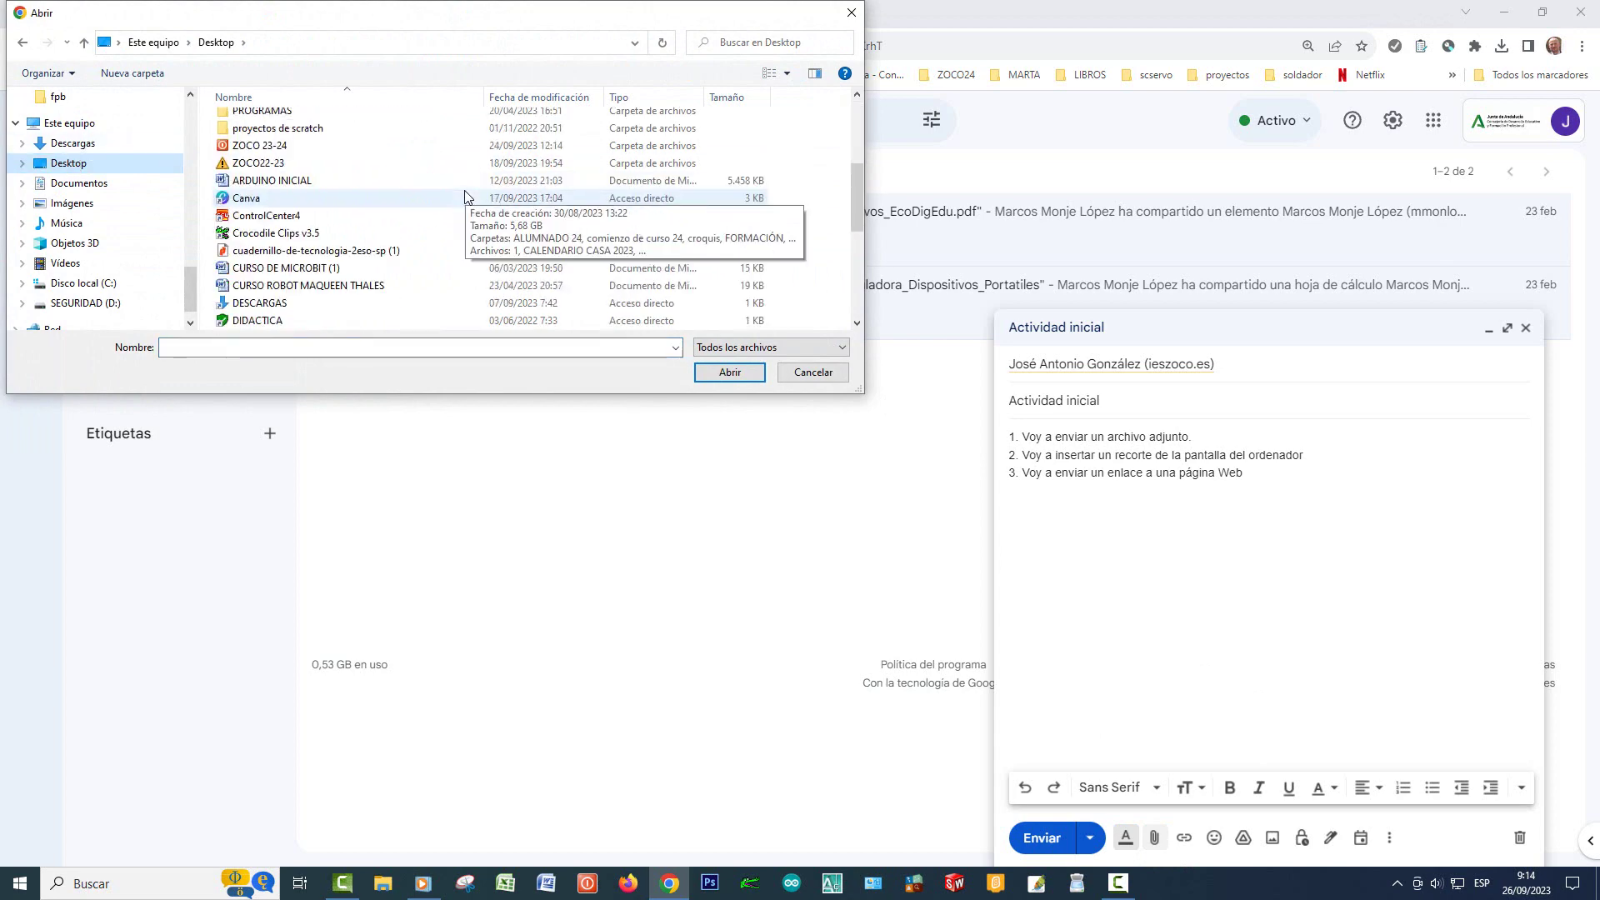
scroll(464, 198, "down", 8)
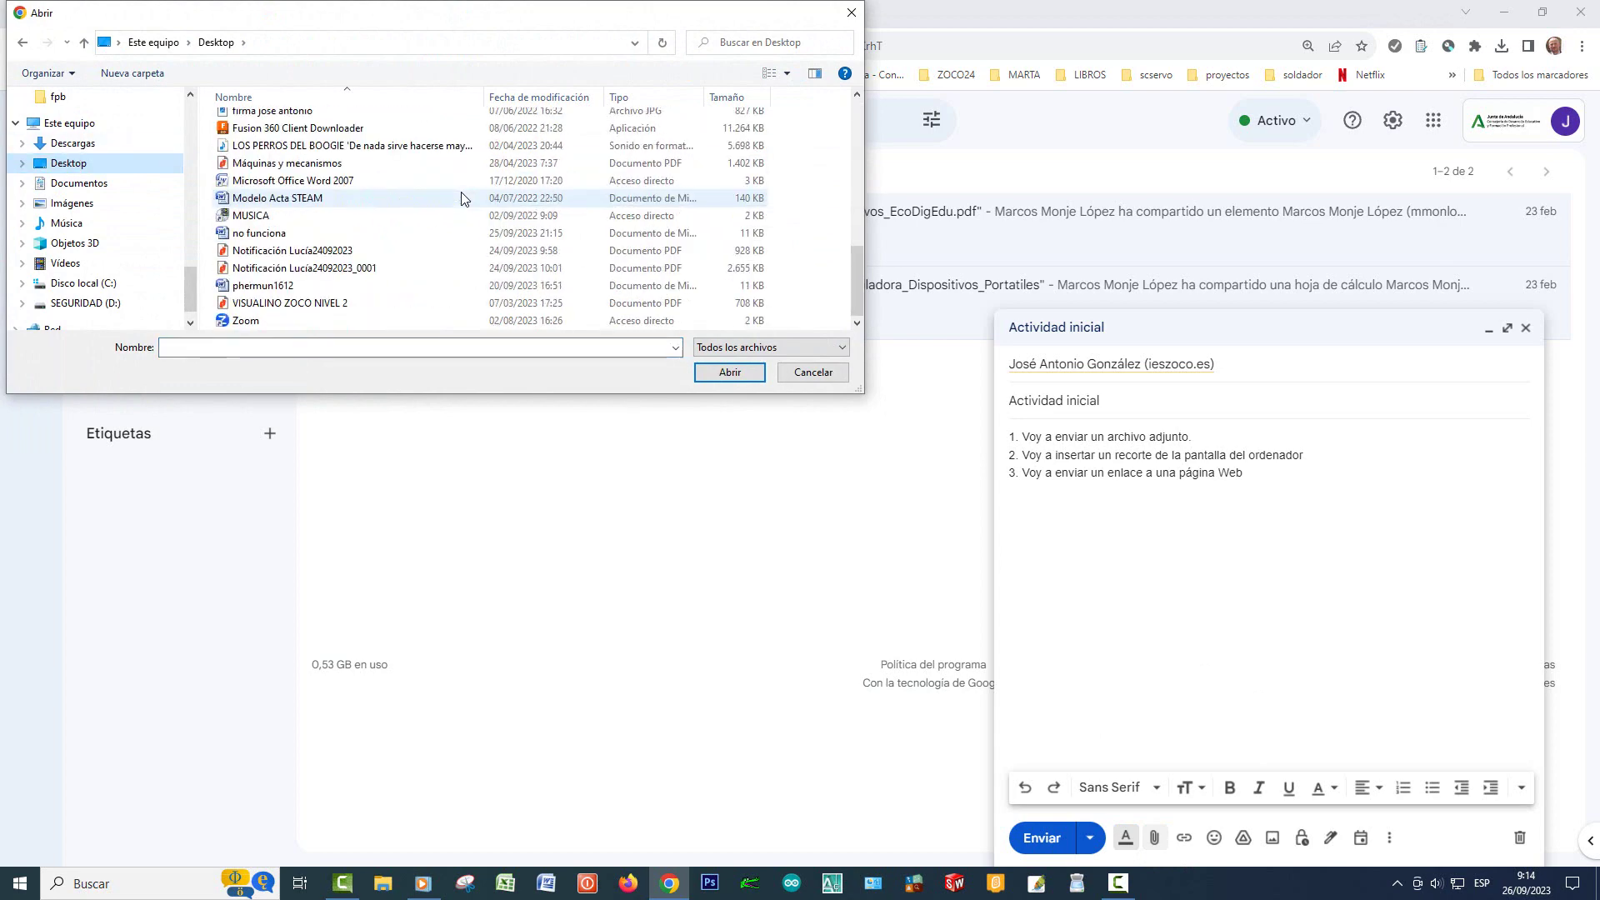
left_click(316, 251)
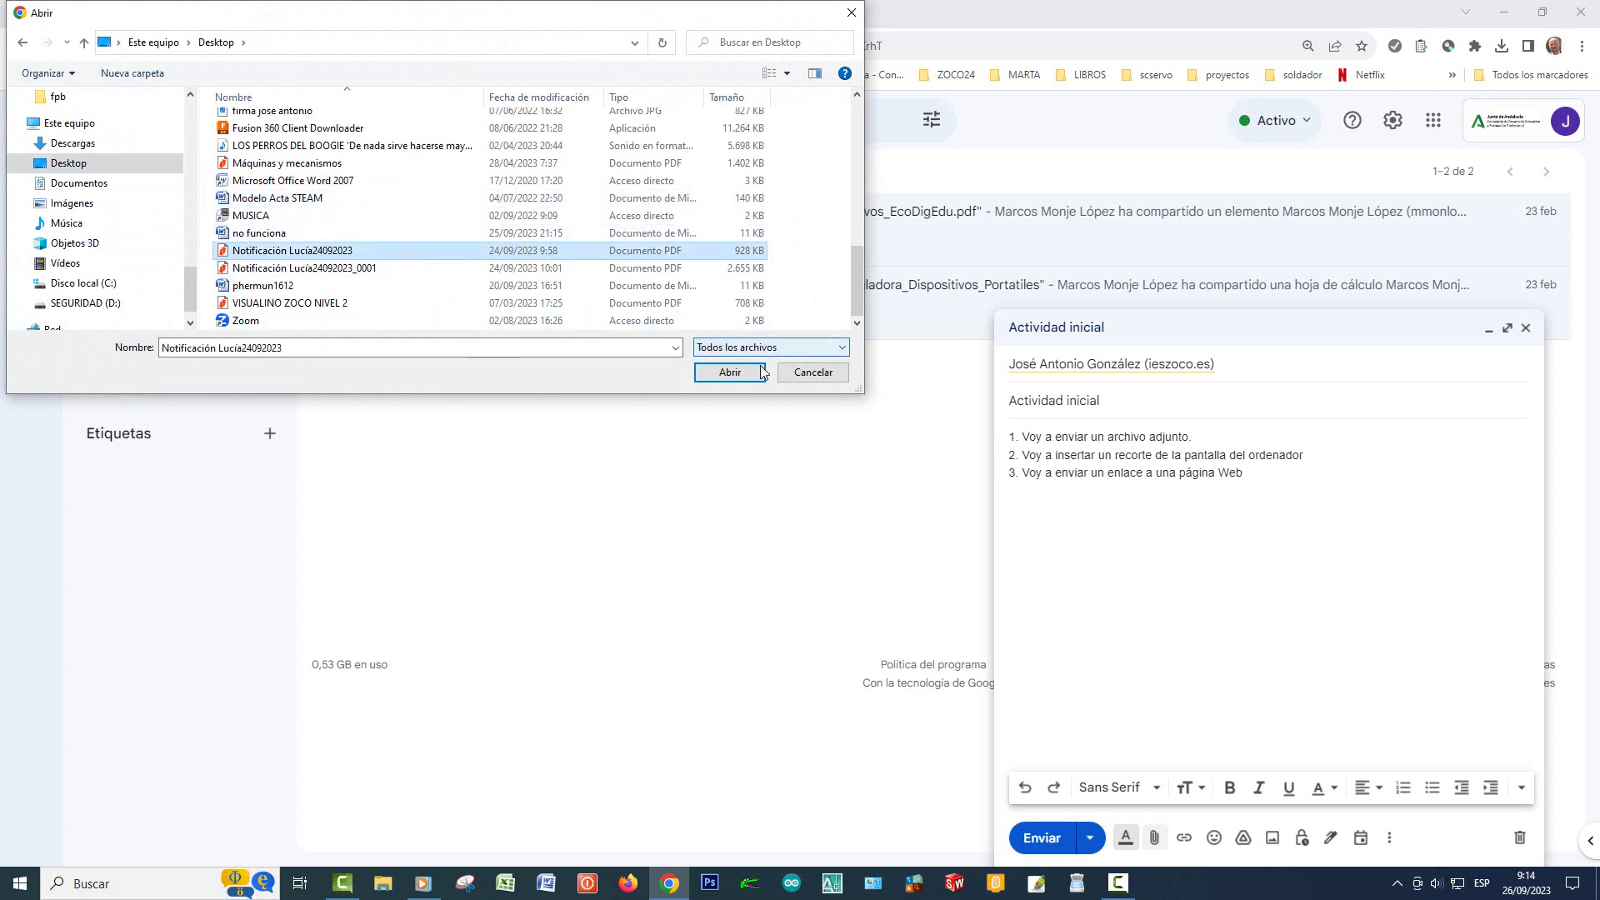
left_click(718, 373)
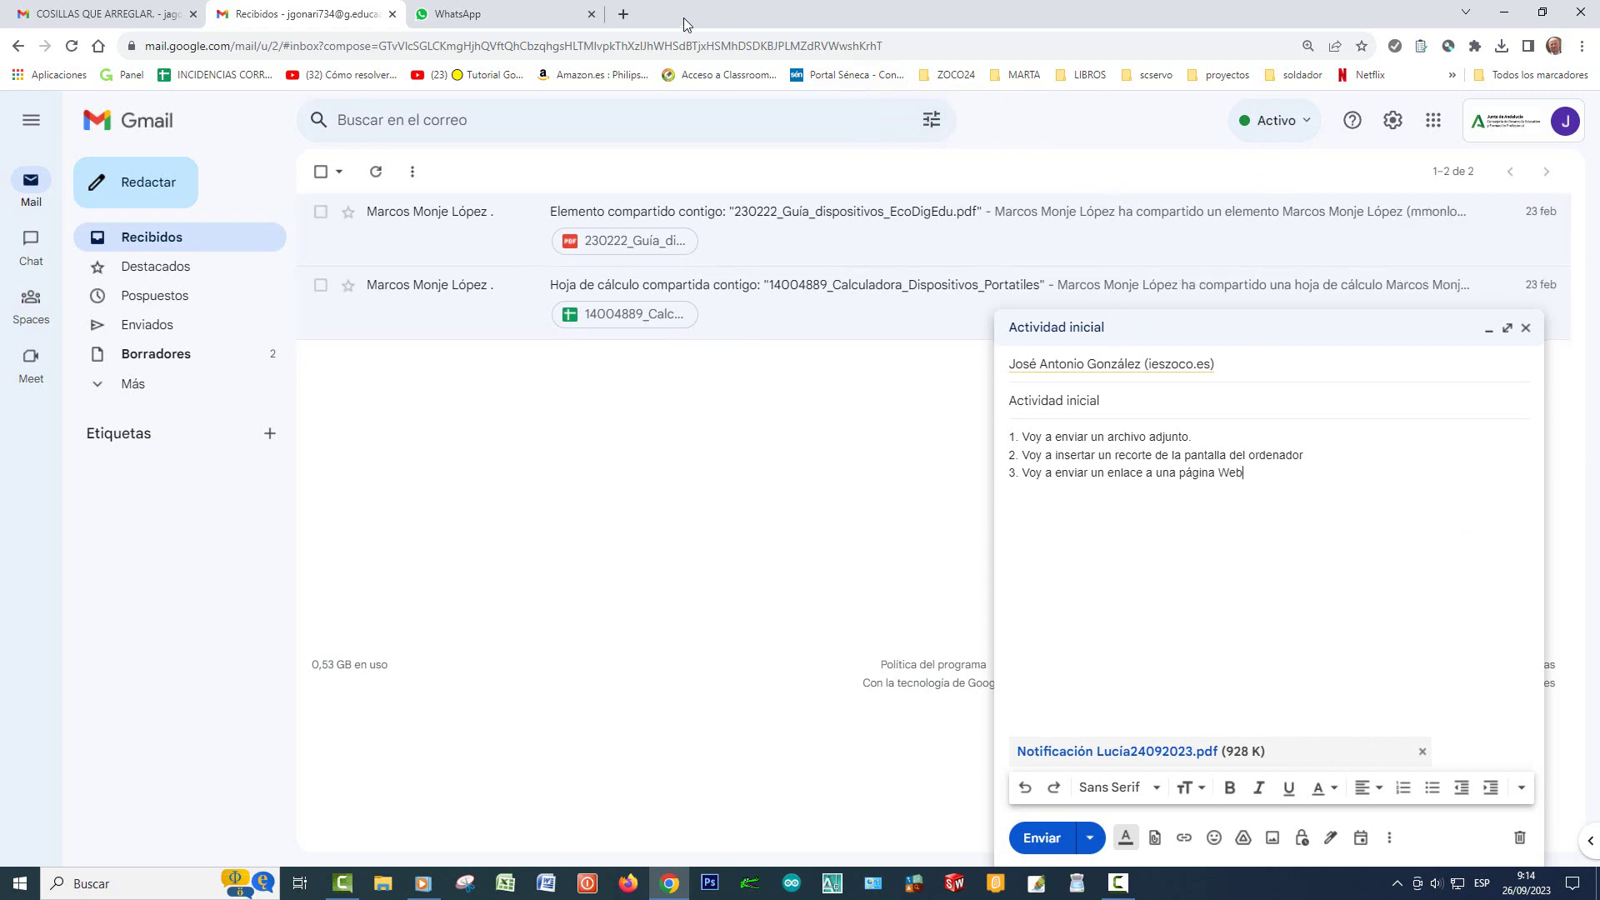
Step: Search Google for "puente" in a new browser tab and show the image results
left_click(625, 15)
left_click(721, 351)
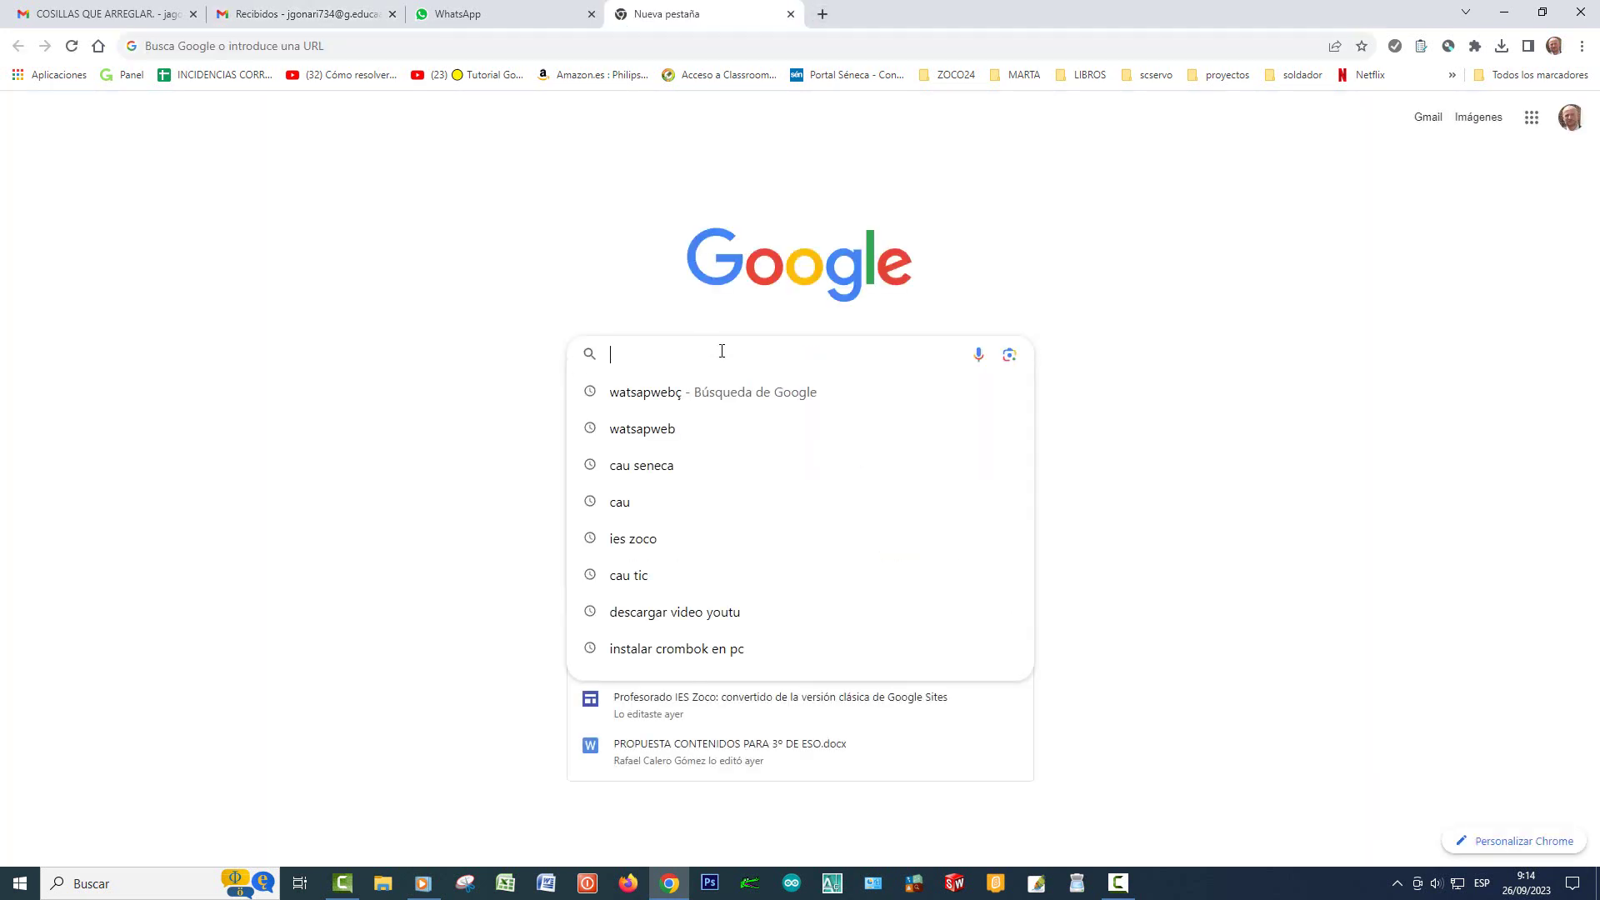
type("p")
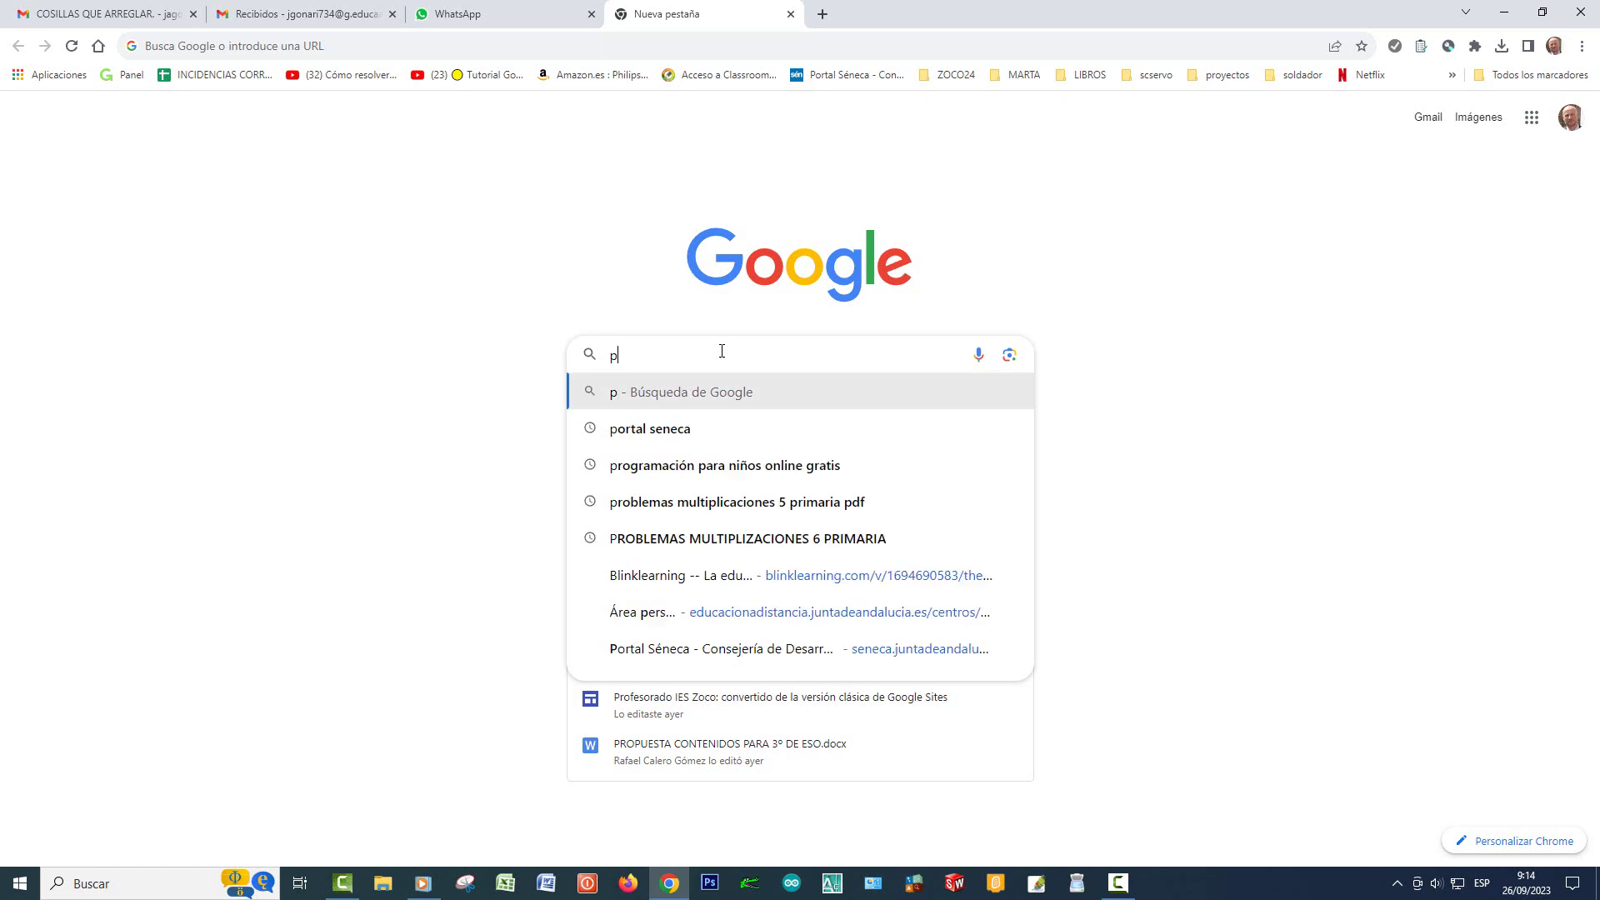
type("uente")
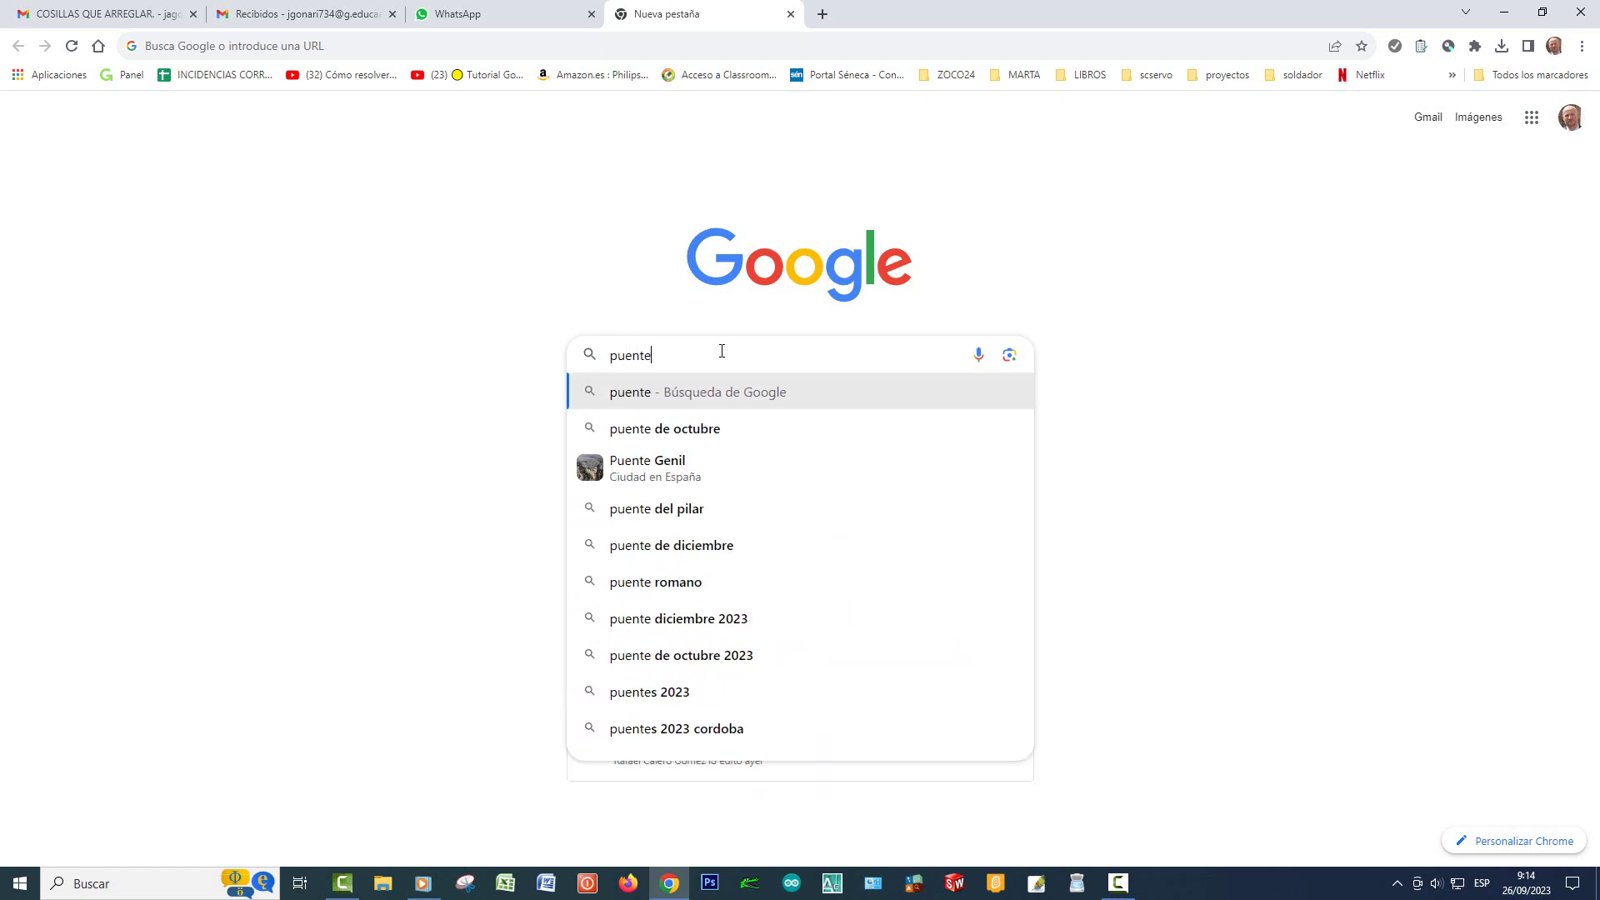
key("Return")
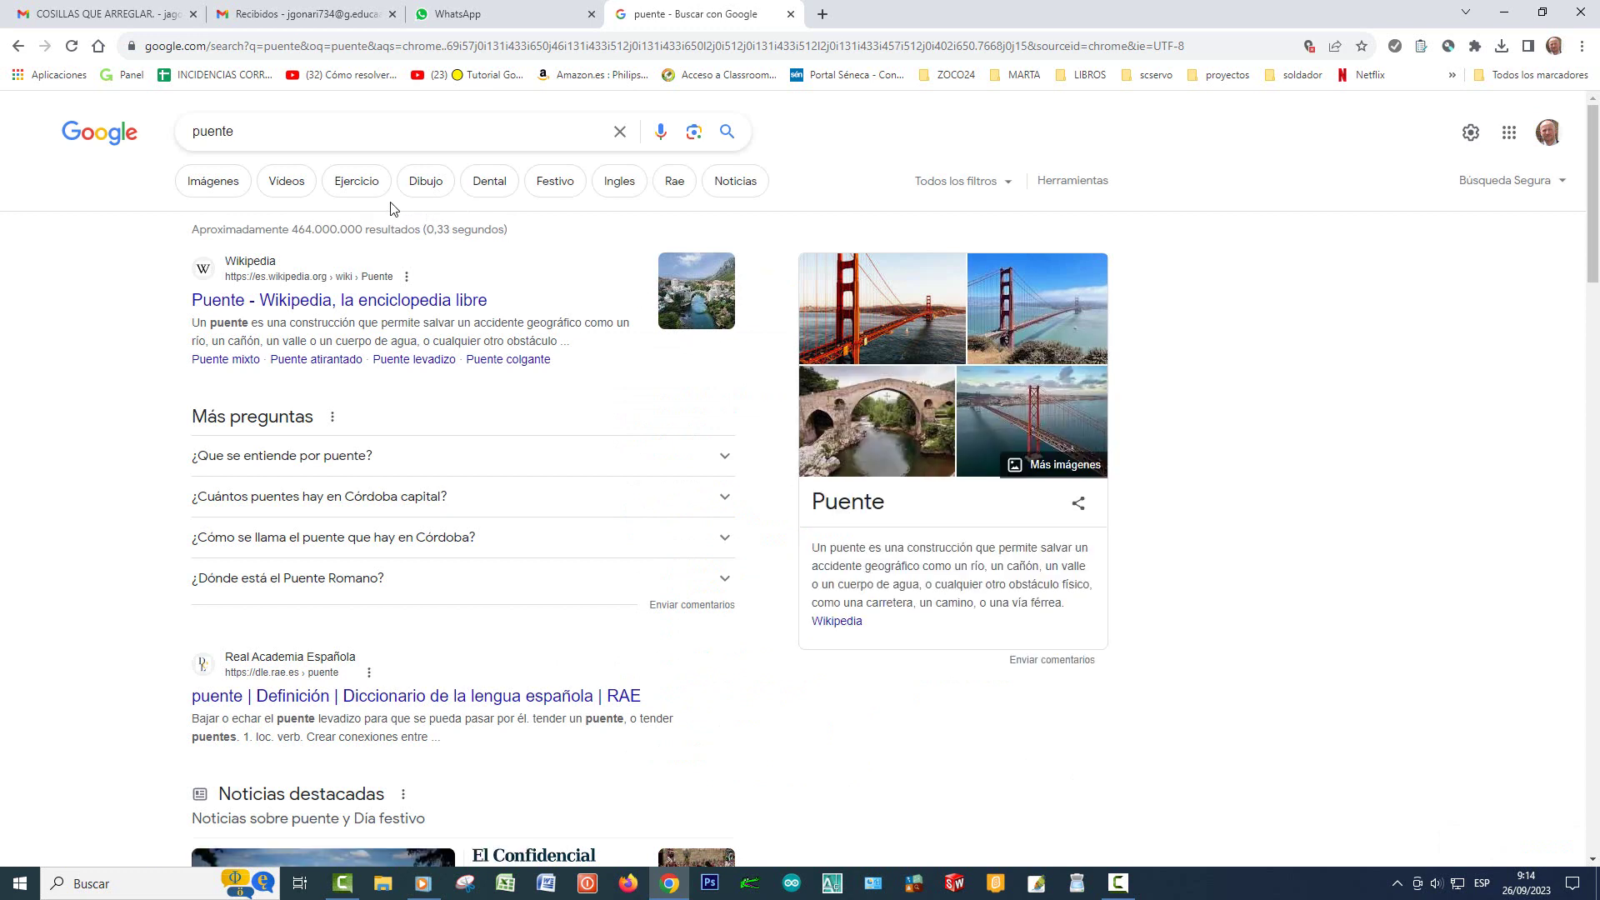
left_click(211, 187)
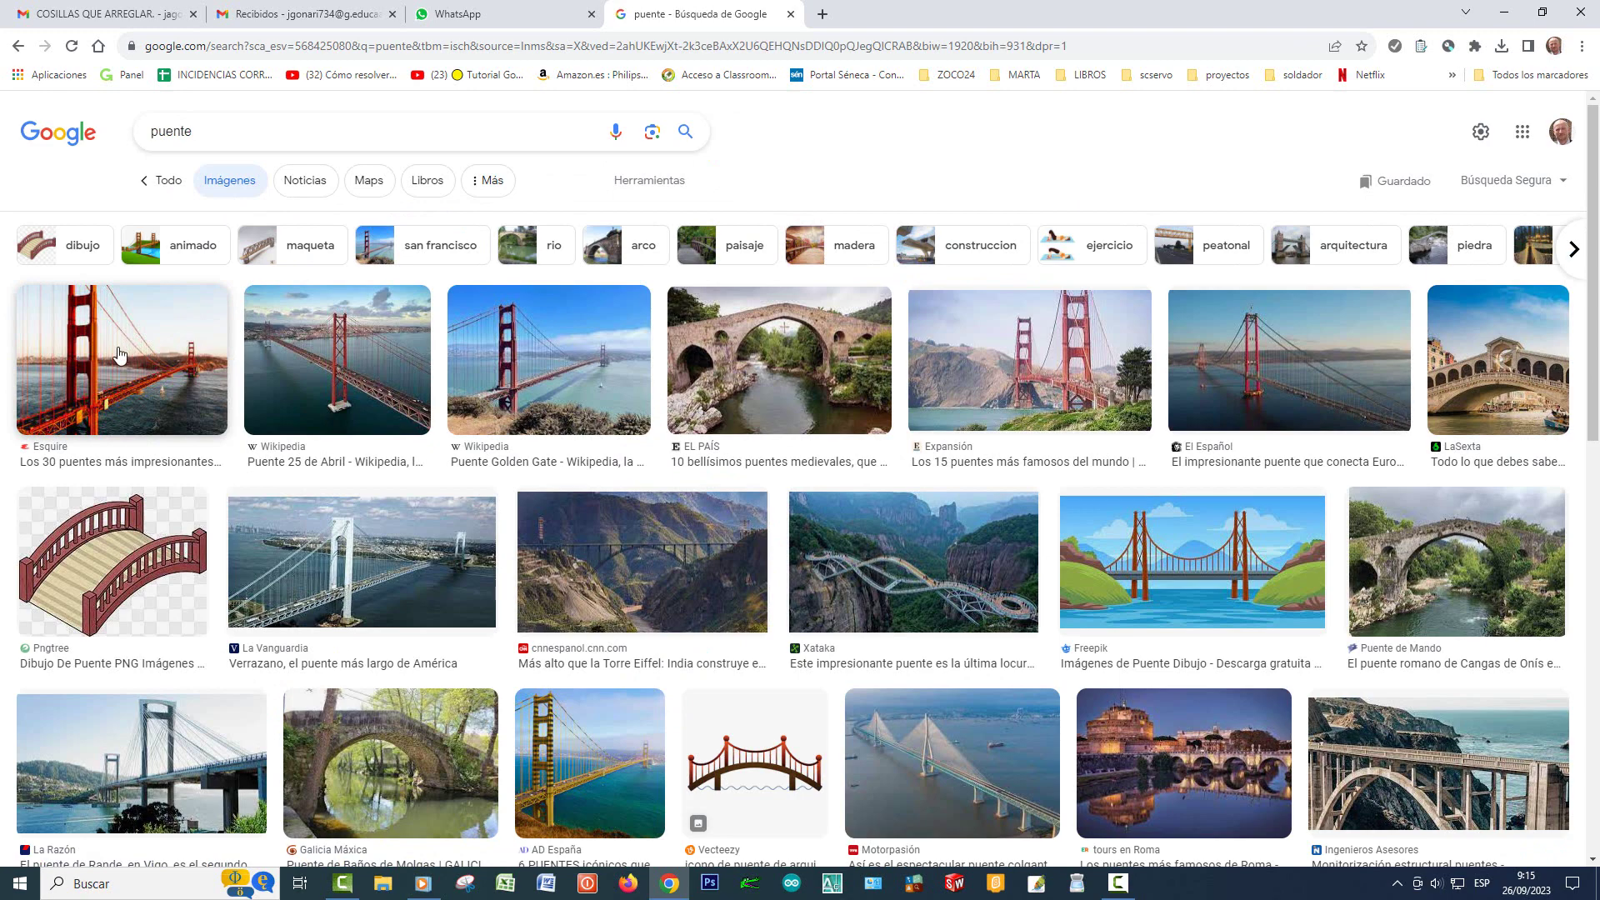
Step: Save the first bridge image to the Descargas folder as a JPG named "puente"
right_click(119, 355)
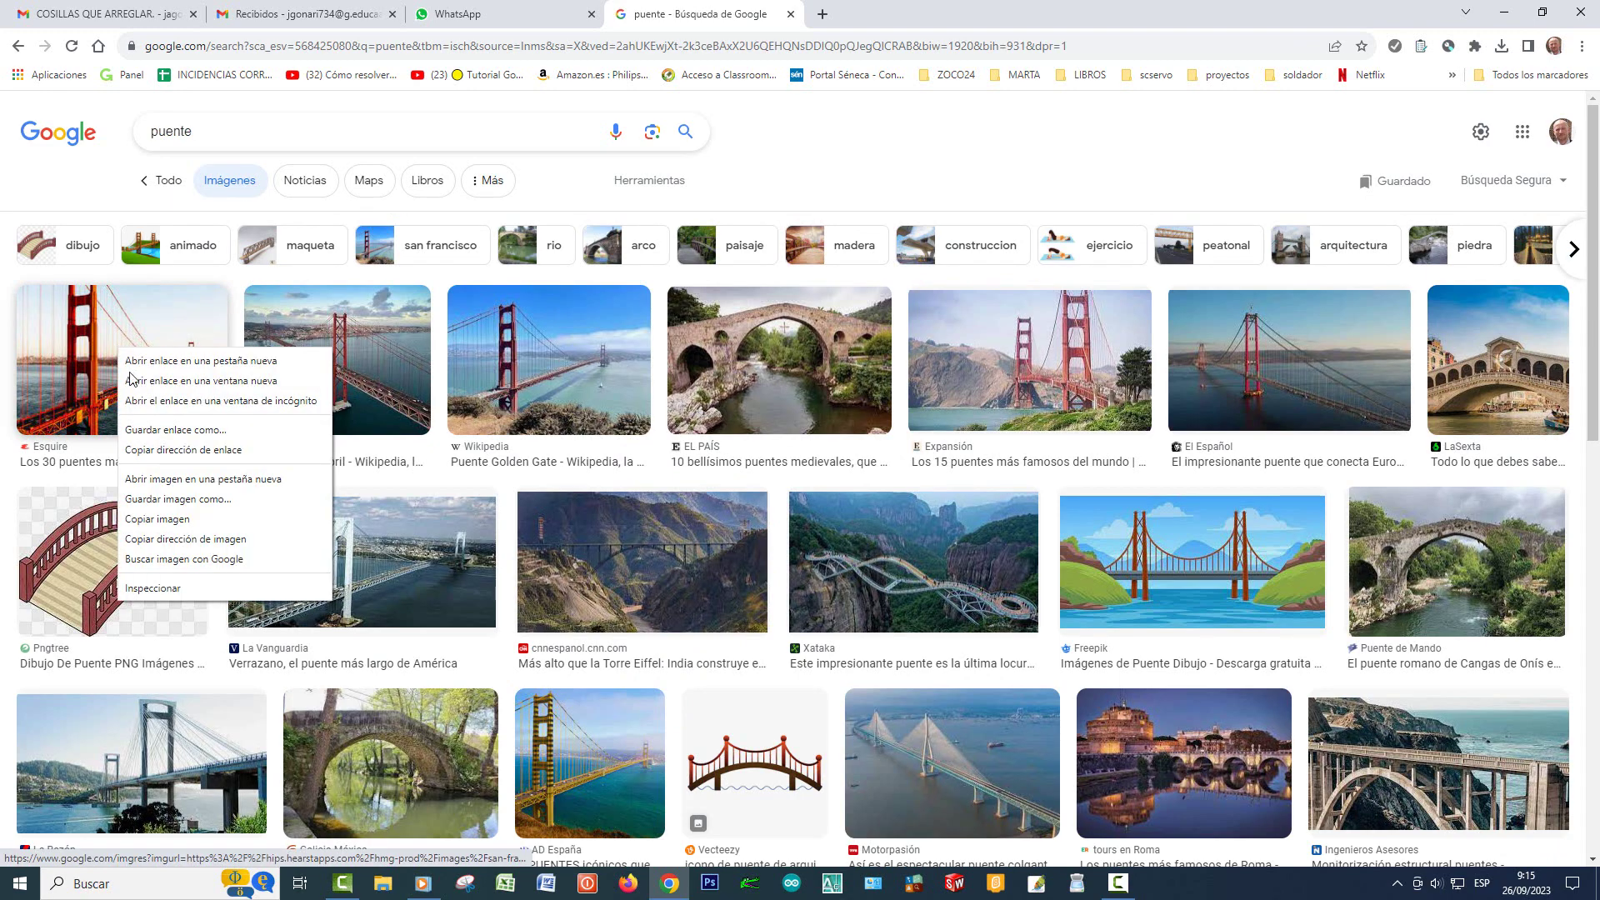
left_click(165, 499)
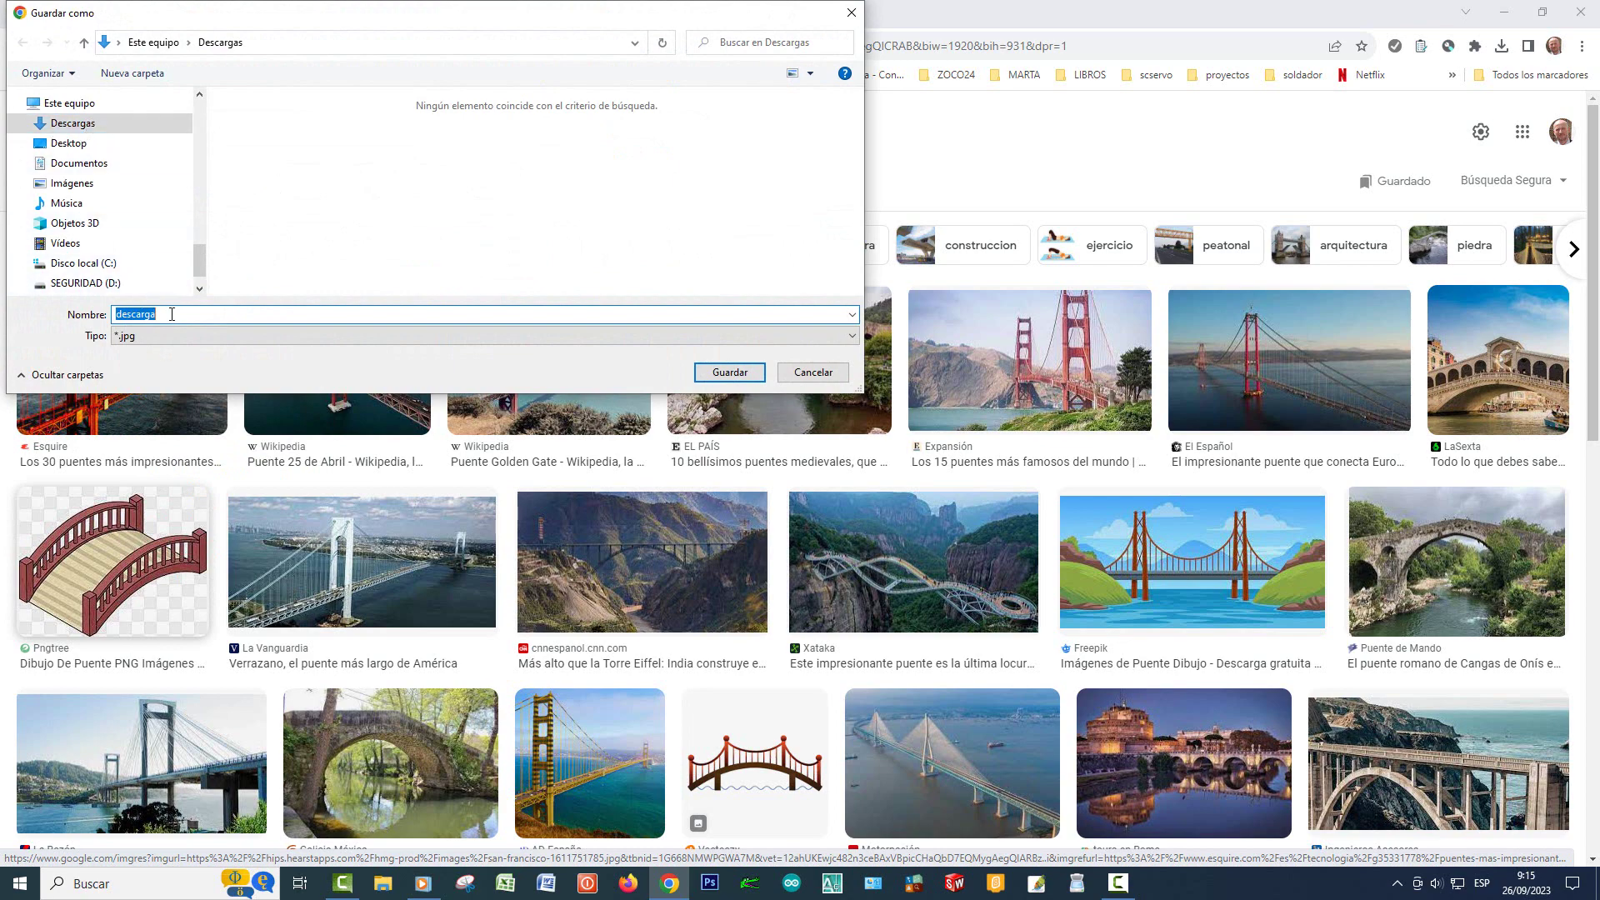
type("puente")
left_click(726, 372)
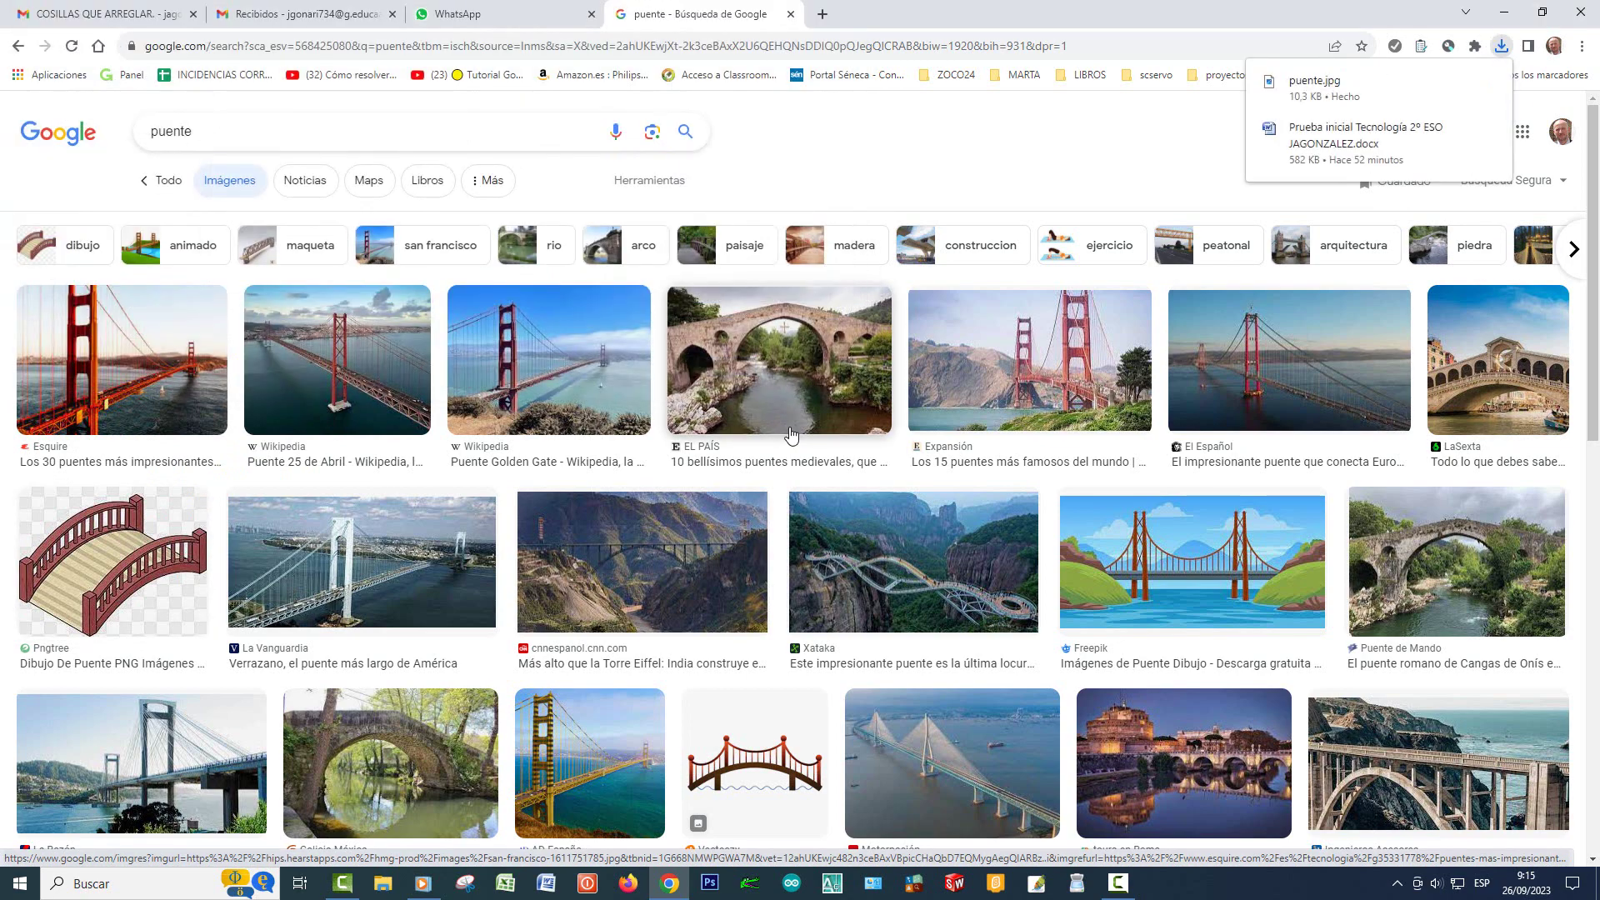
Step: Return to the email draft and attach the puente image from the Descargas folder
left_click(335, 15)
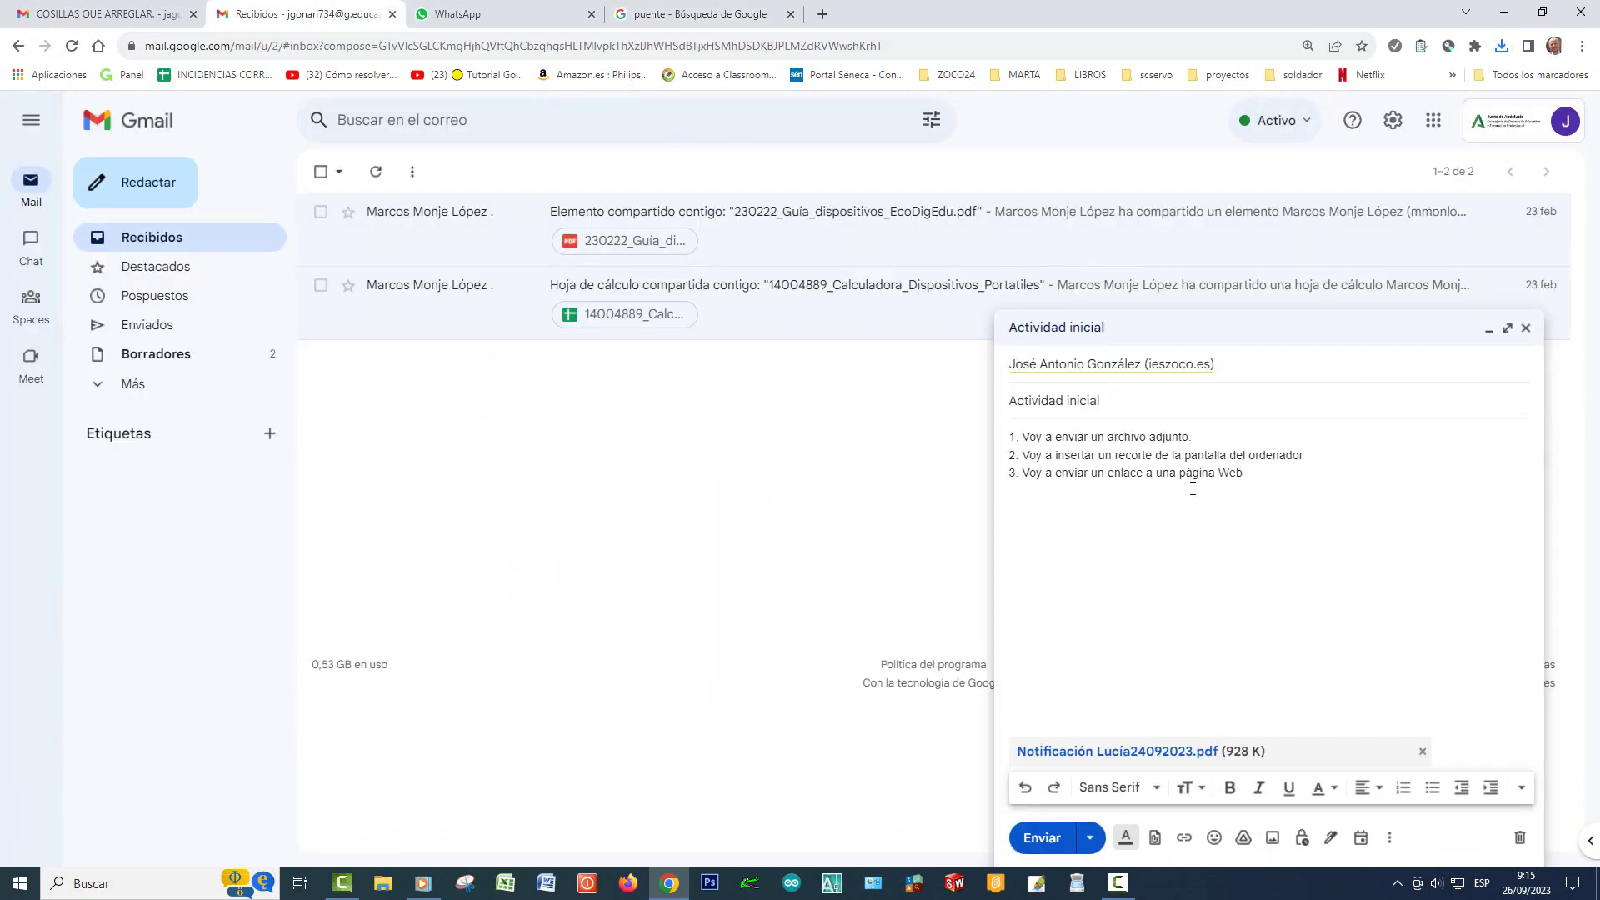
left_click(1154, 840)
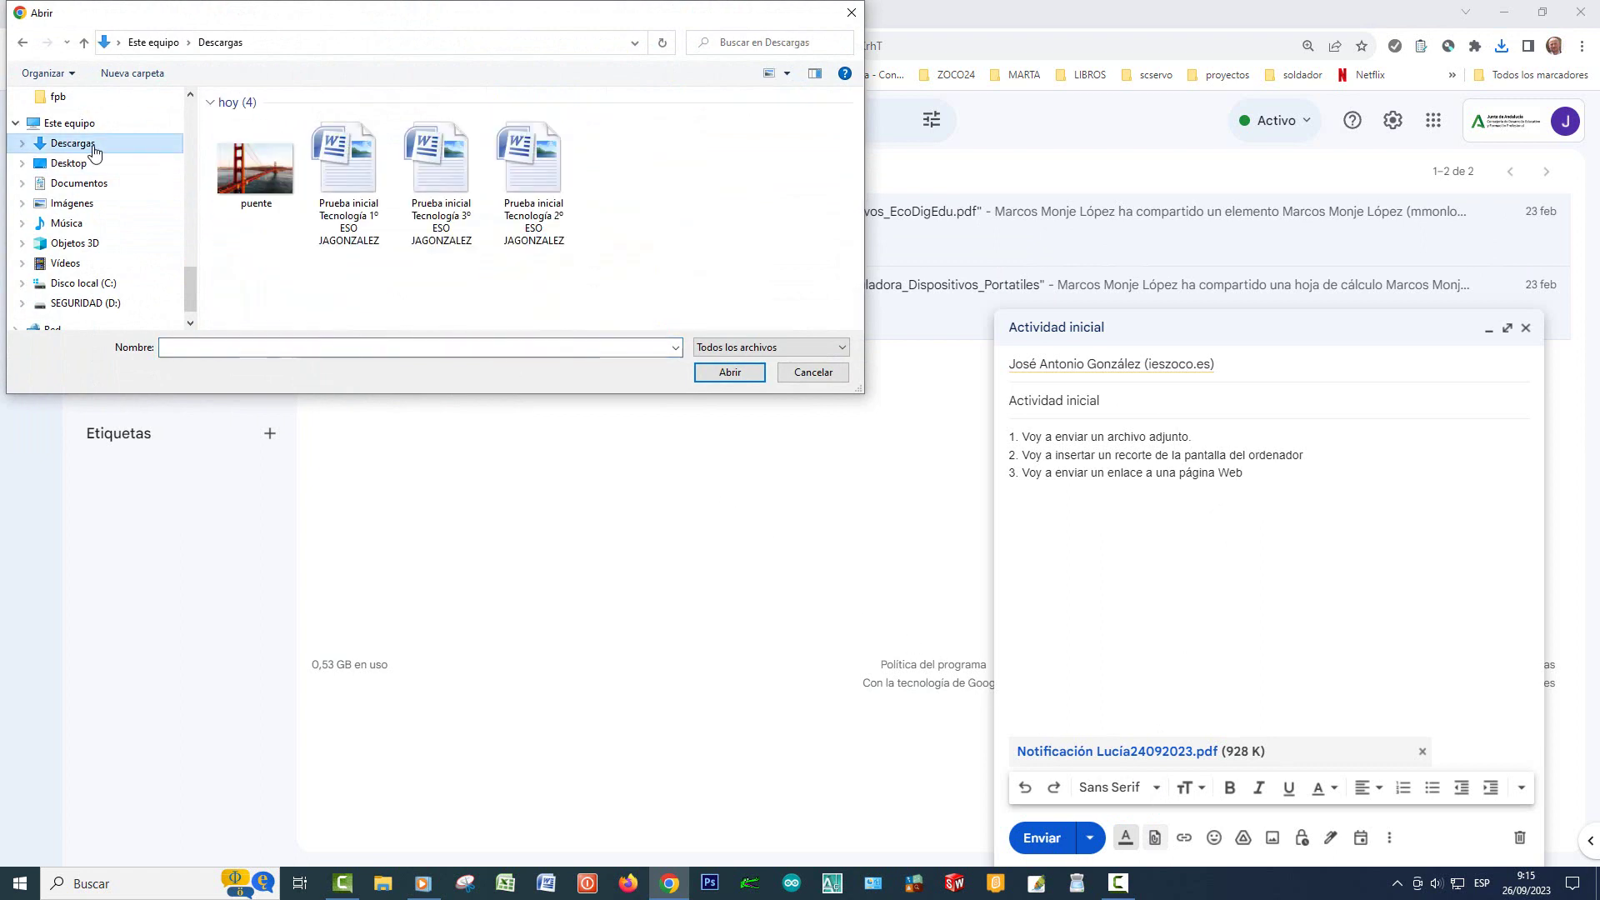
left_click(252, 171)
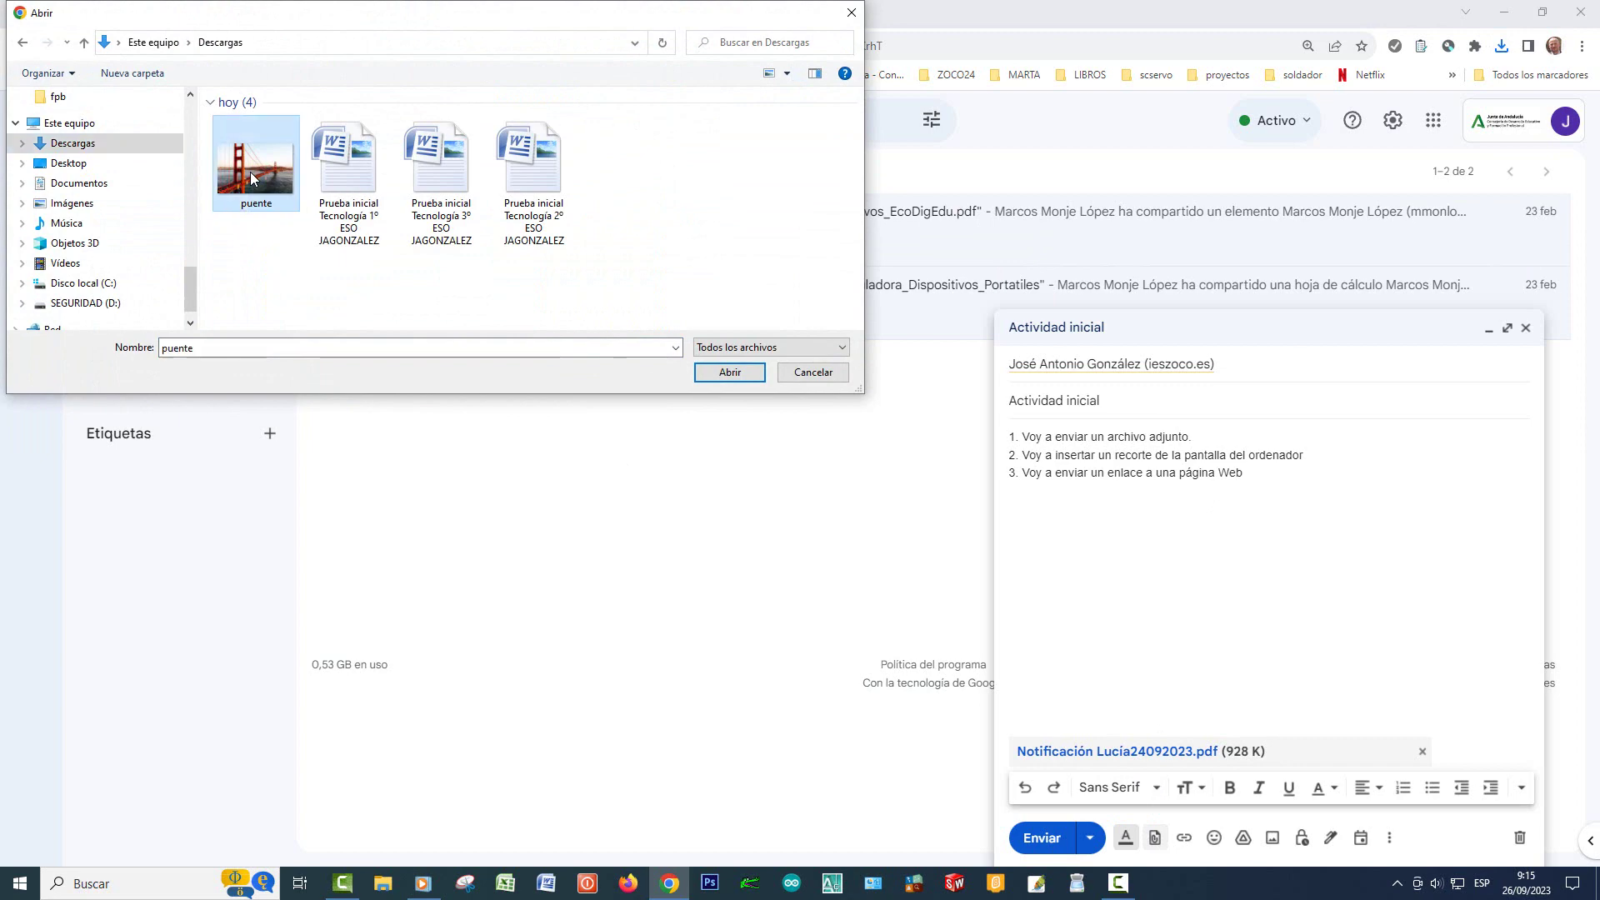
left_click(727, 373)
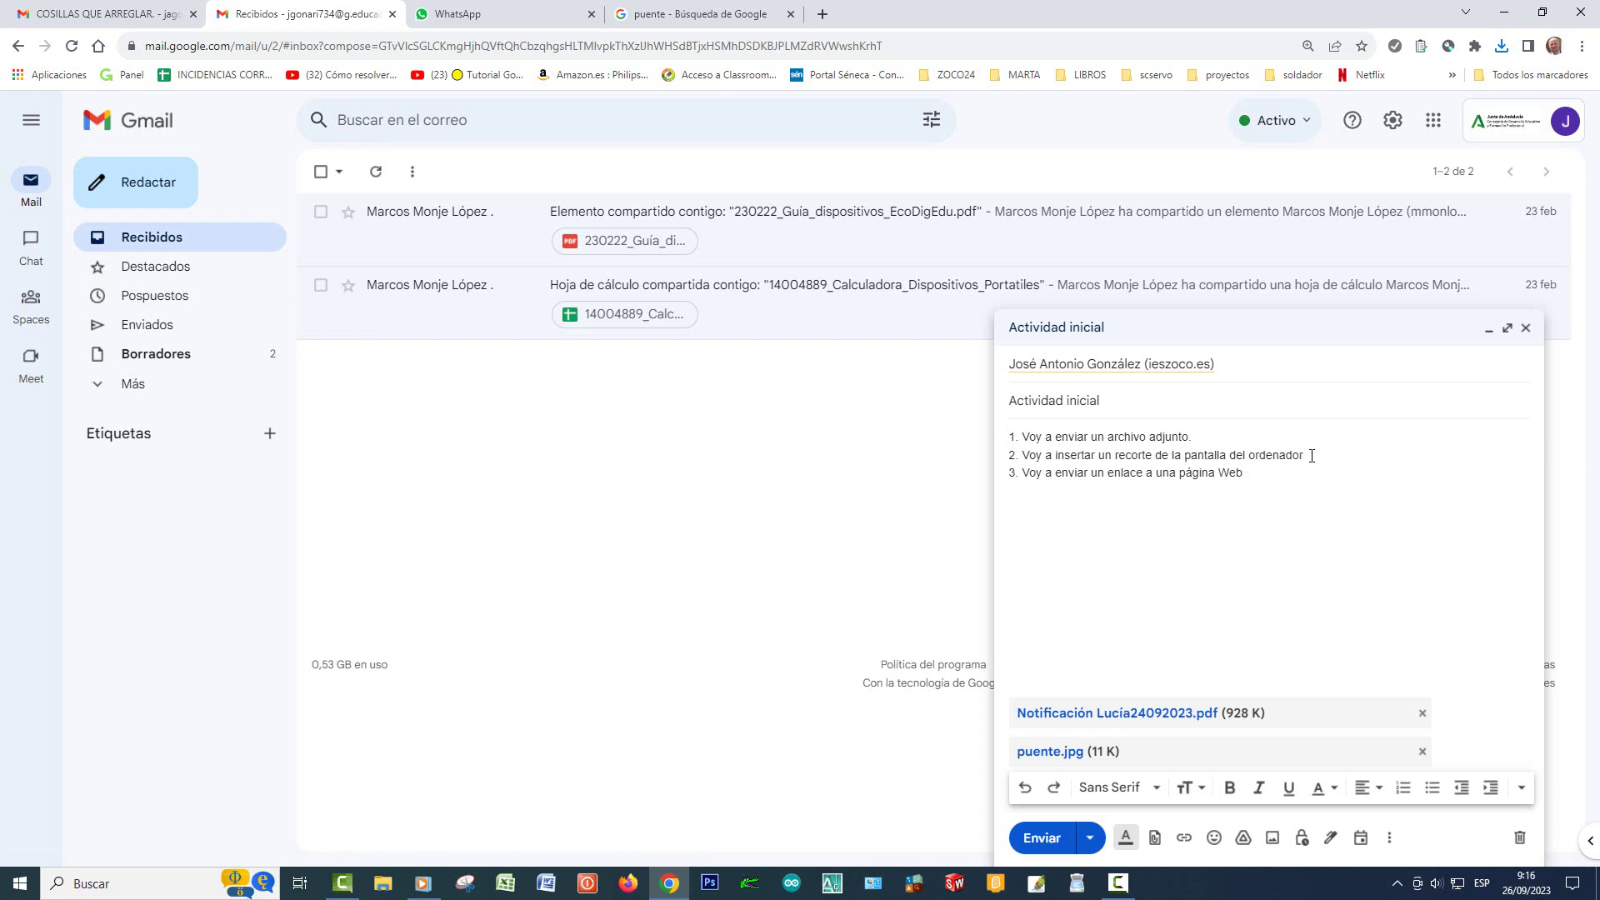
Step: Add two blank lines below item 2 and capture the upper-left part of the Gmail inbox with Herramienta Recortes
key("Return")
key("Return")
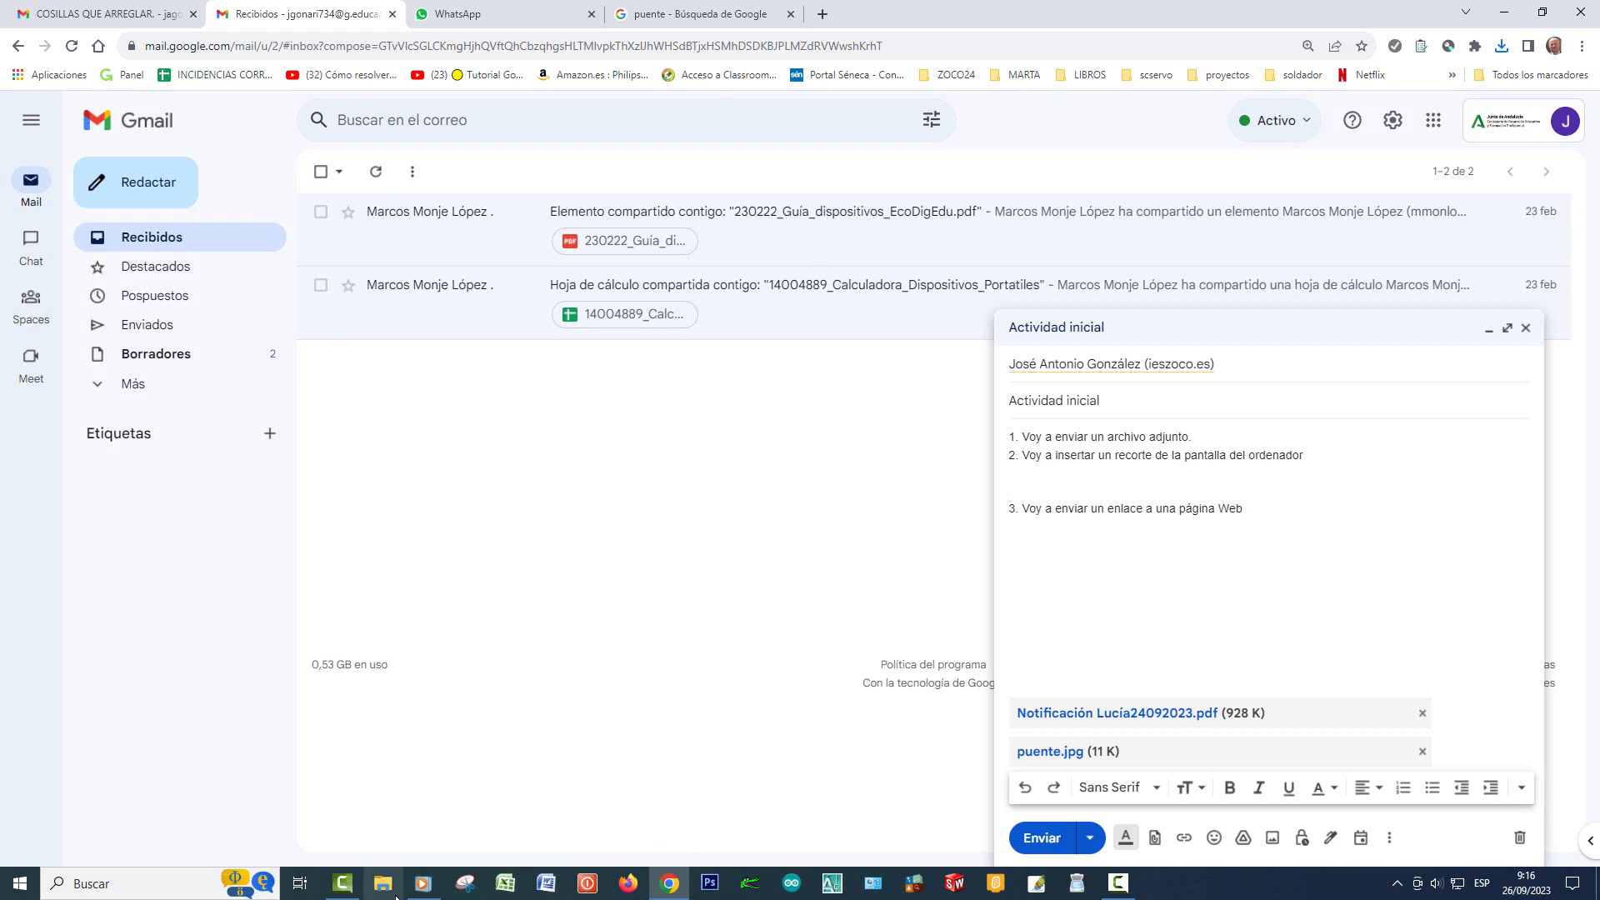
left_click(159, 885)
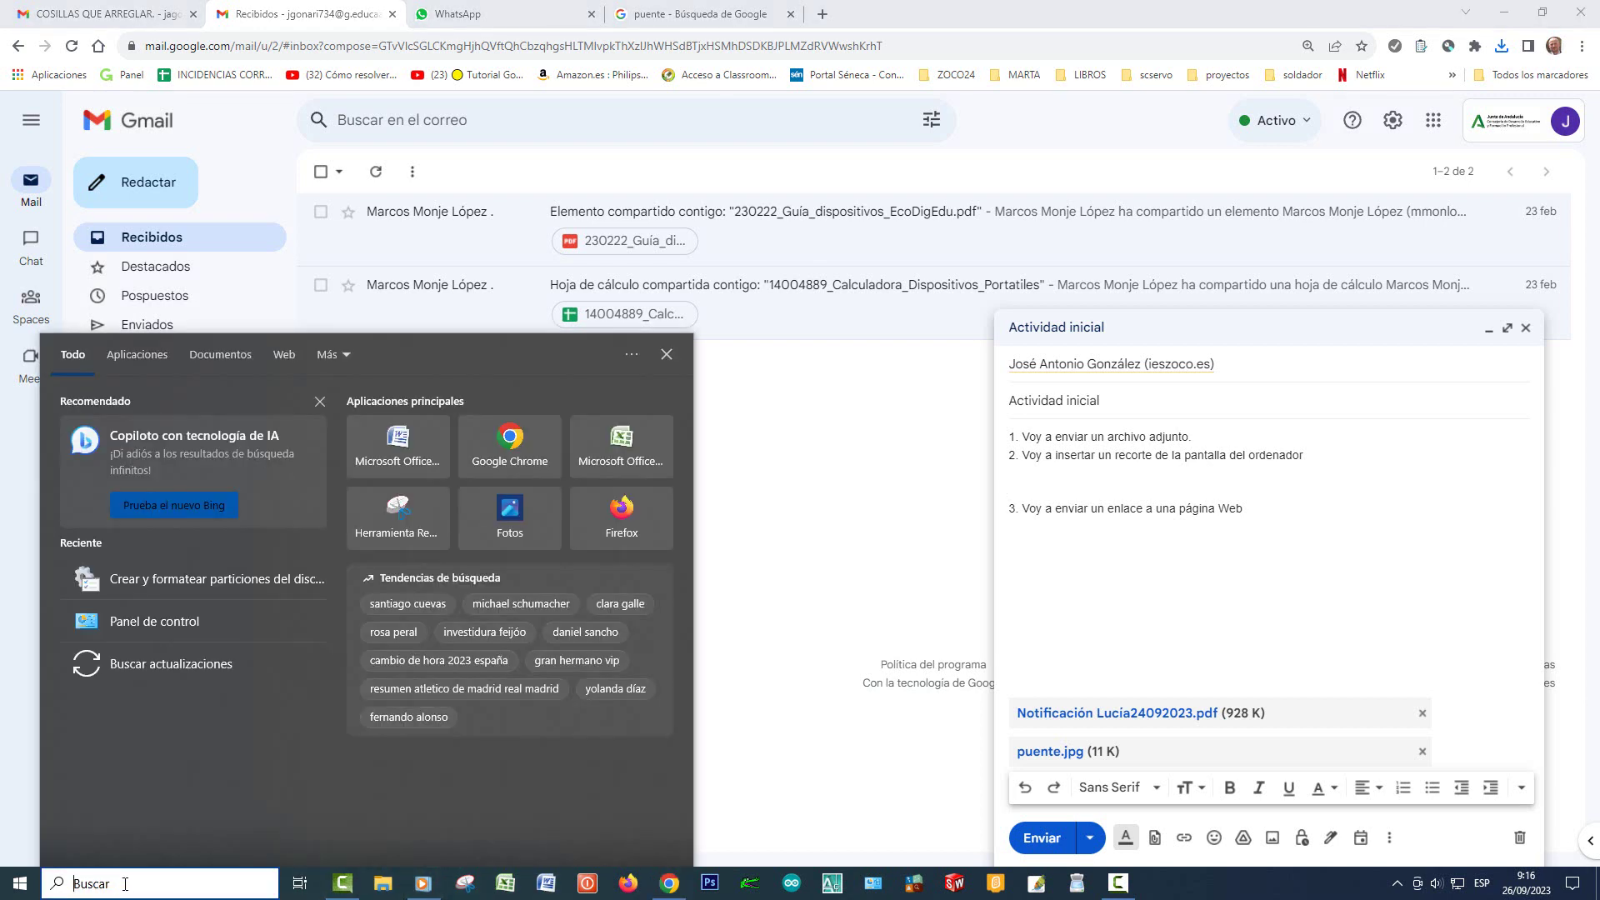
type("re")
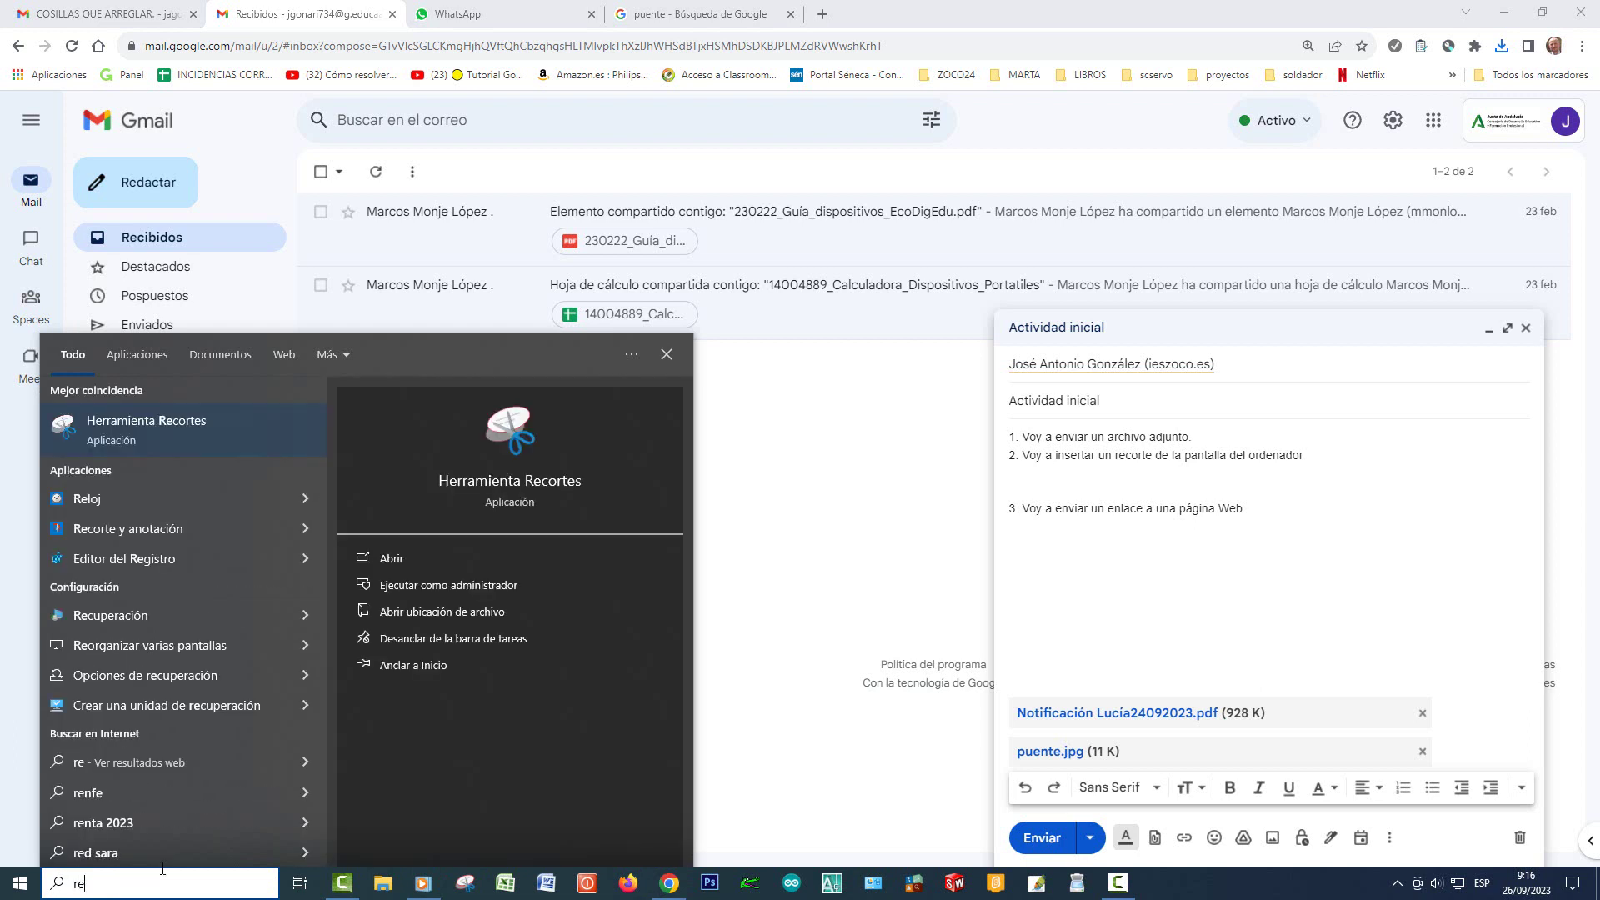
left_click(63, 426)
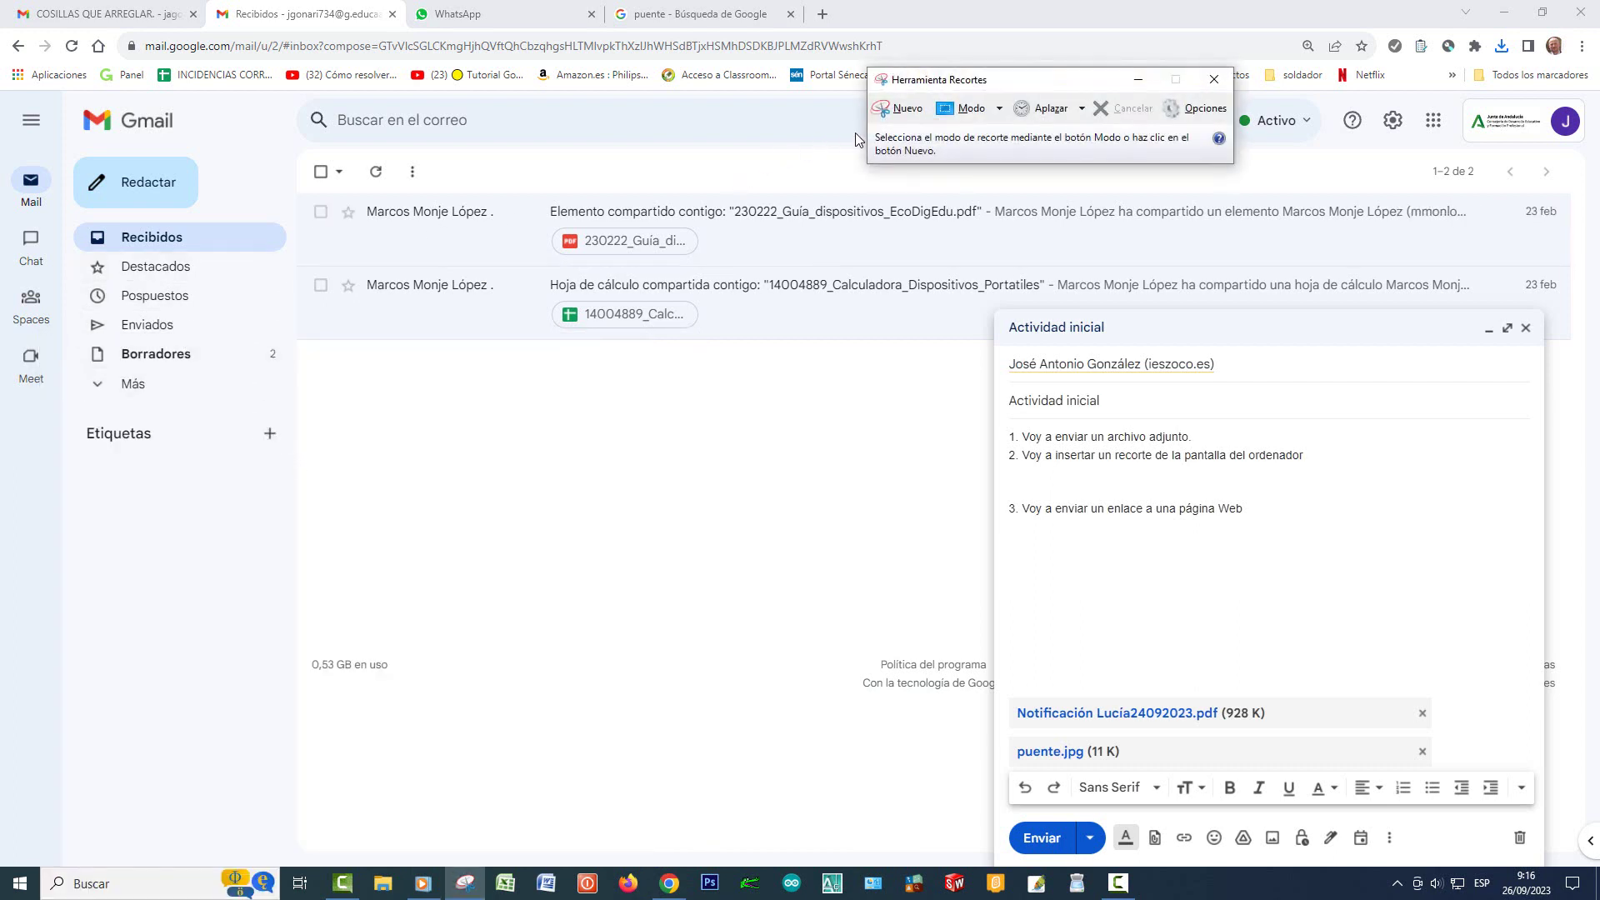
left_click(898, 111)
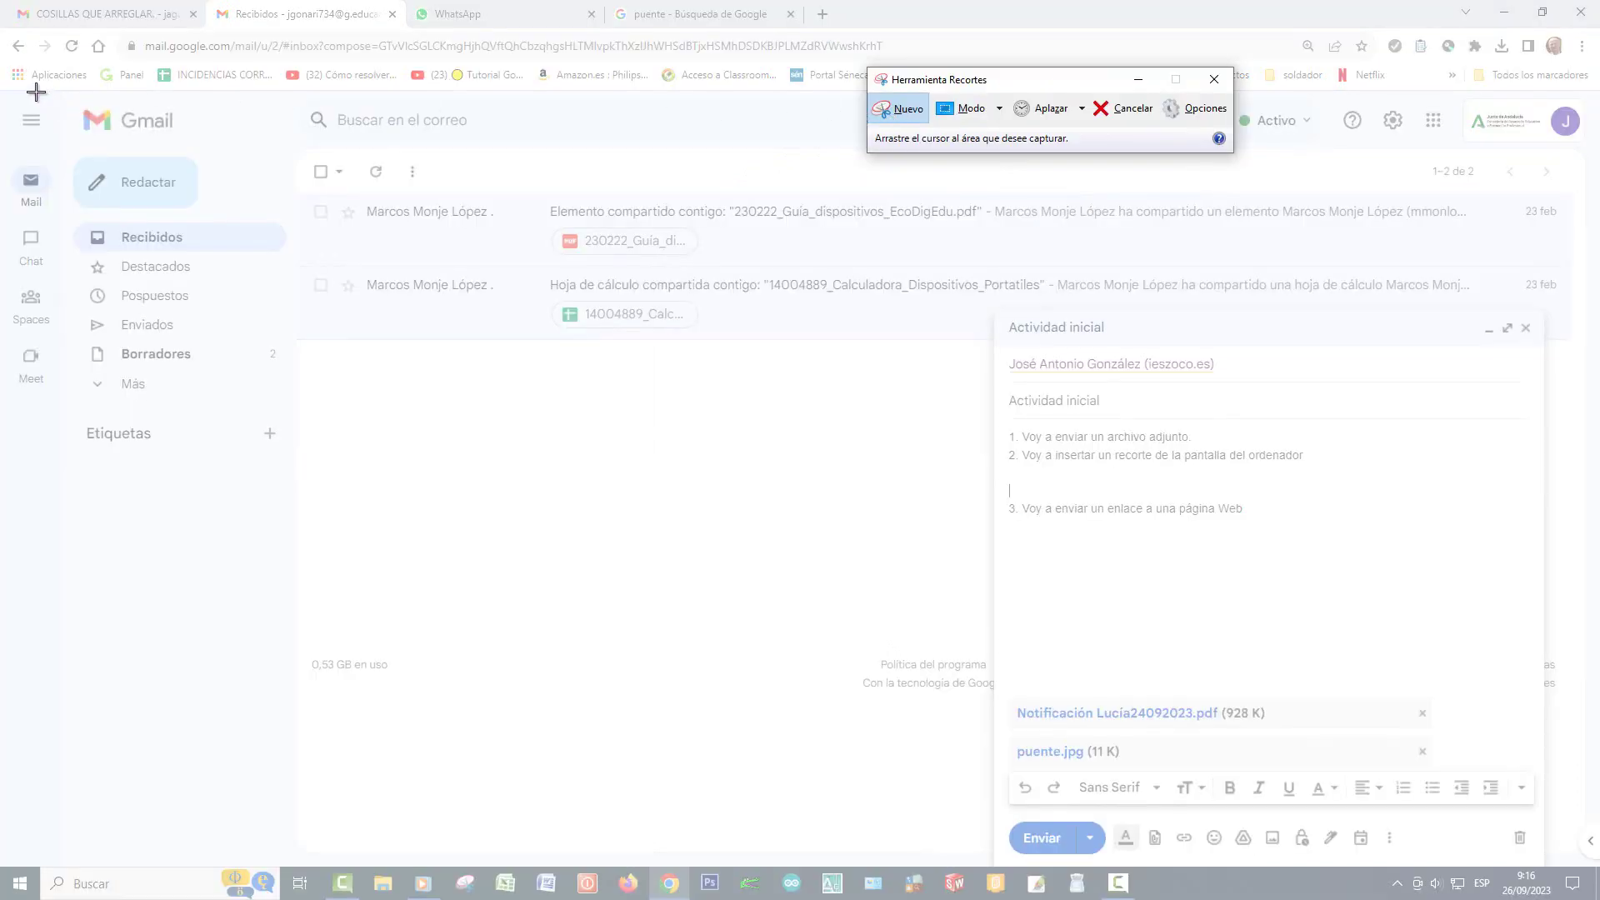
left_click_drag(35, 92, 481, 464)
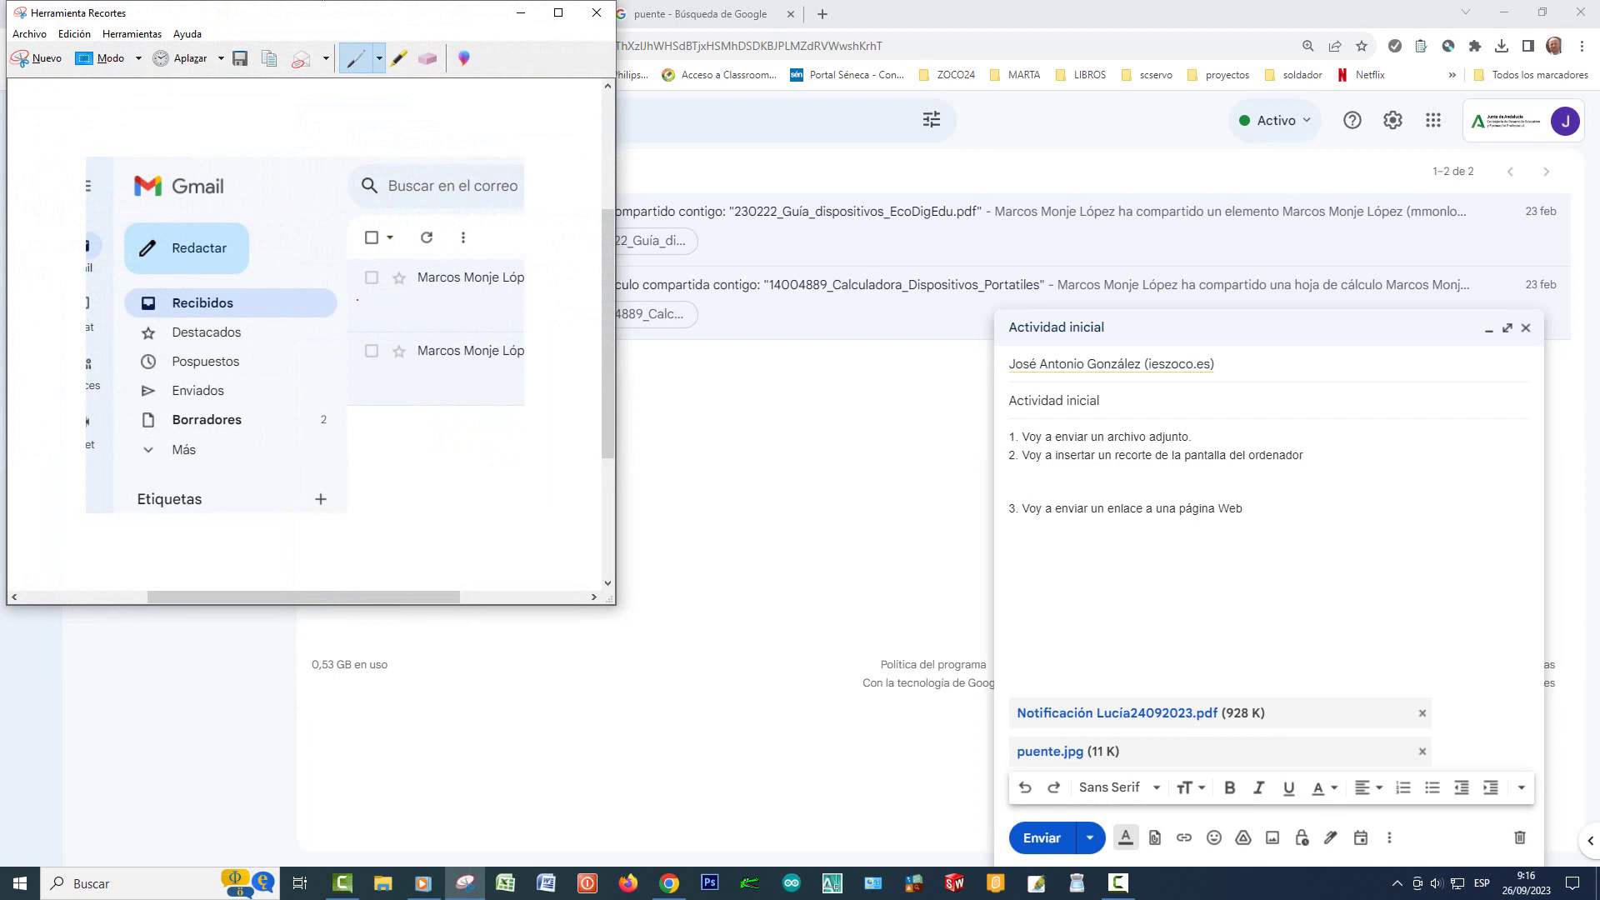
Step: Paste the screen clipping into the email body in the blank space below item 2
left_click(1128, 486)
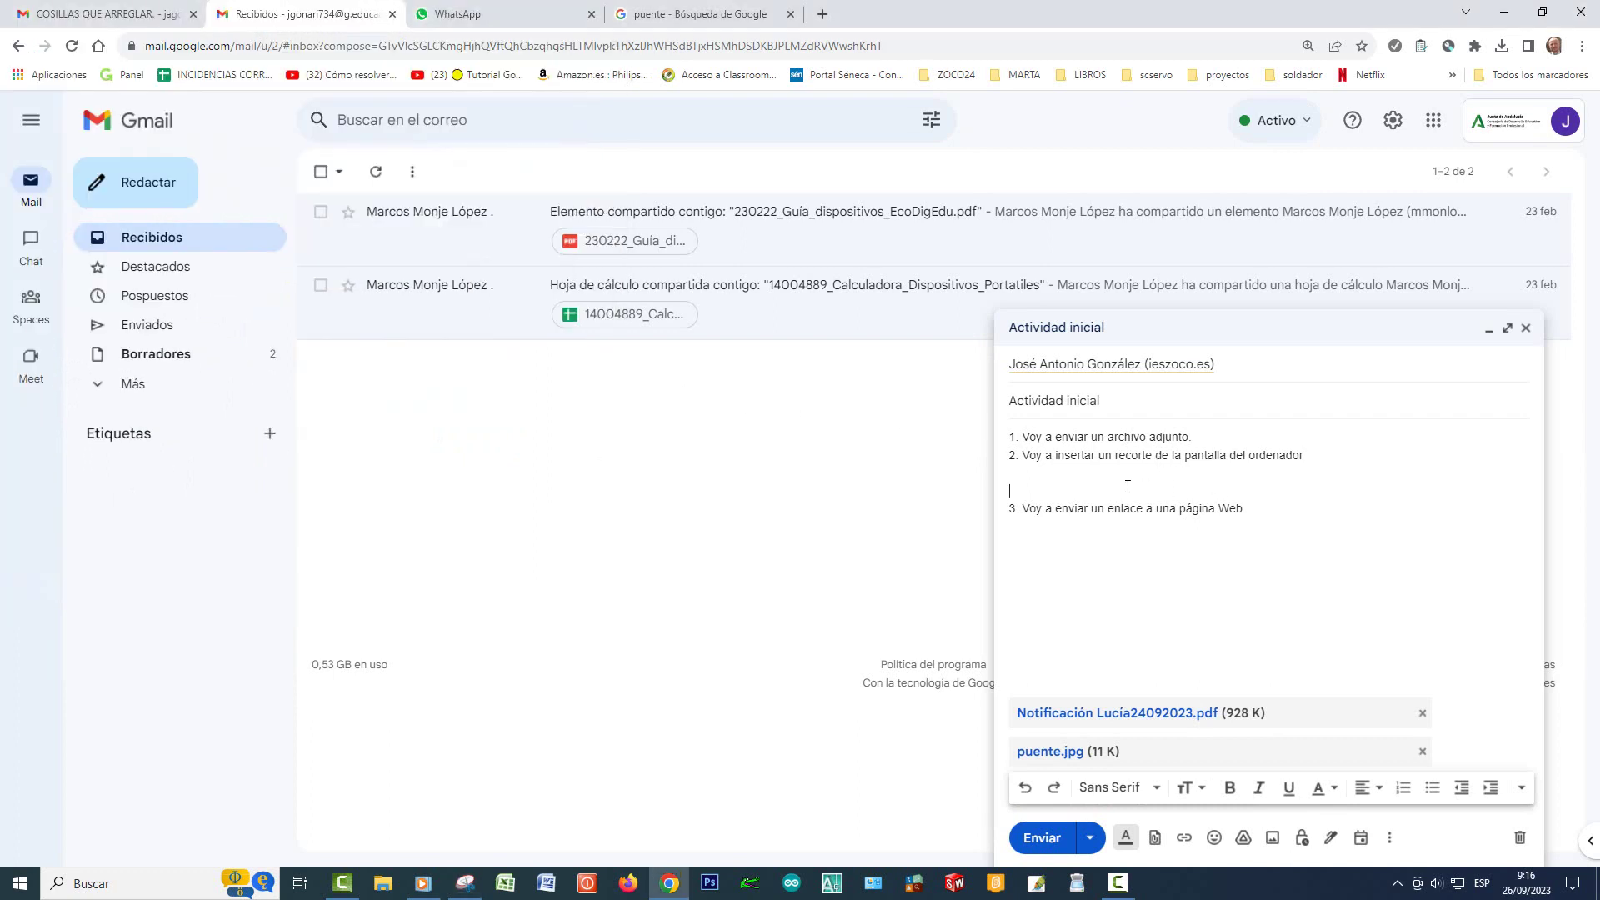
right_click(1059, 472)
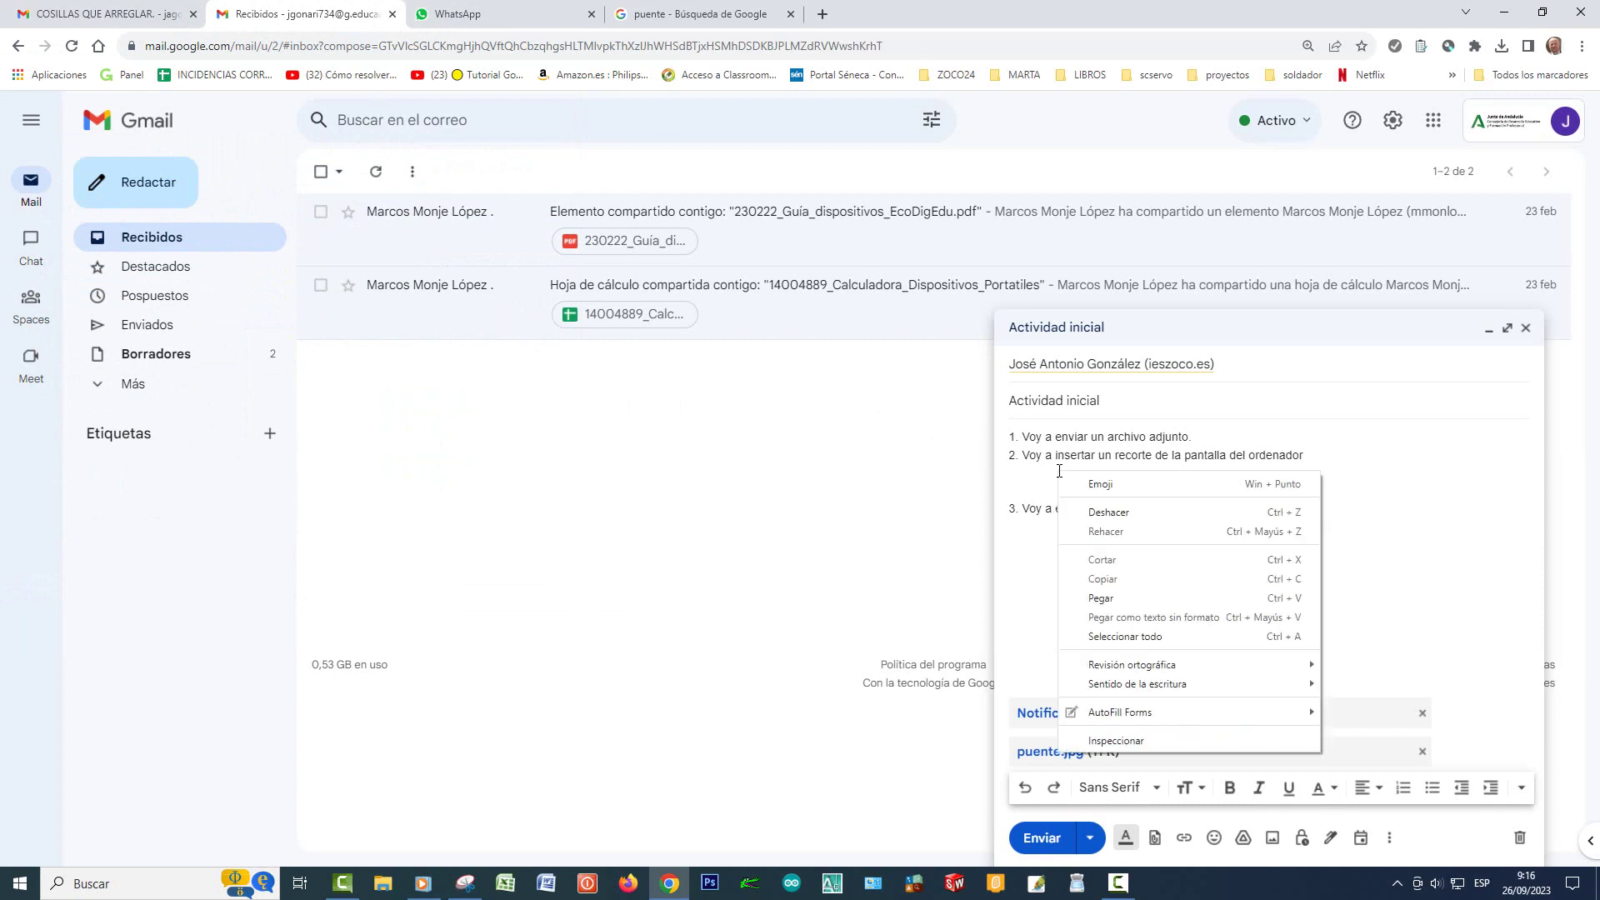
left_click(1118, 600)
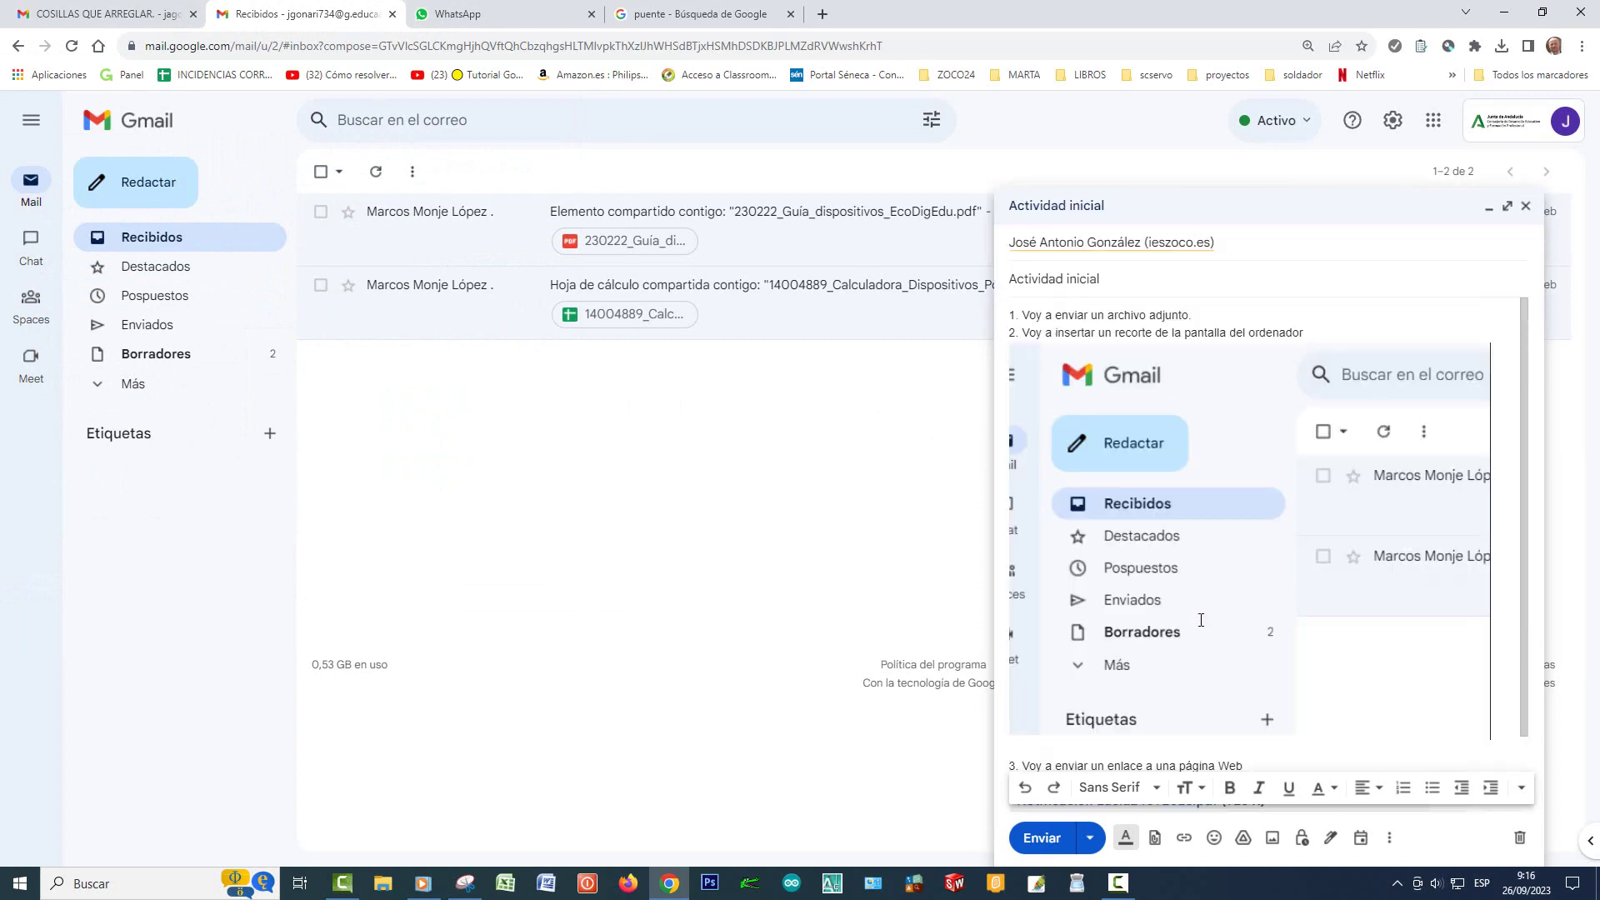
Step: Shrink the pasted clipping proportionally to less than half of its default size
left_click(1412, 654)
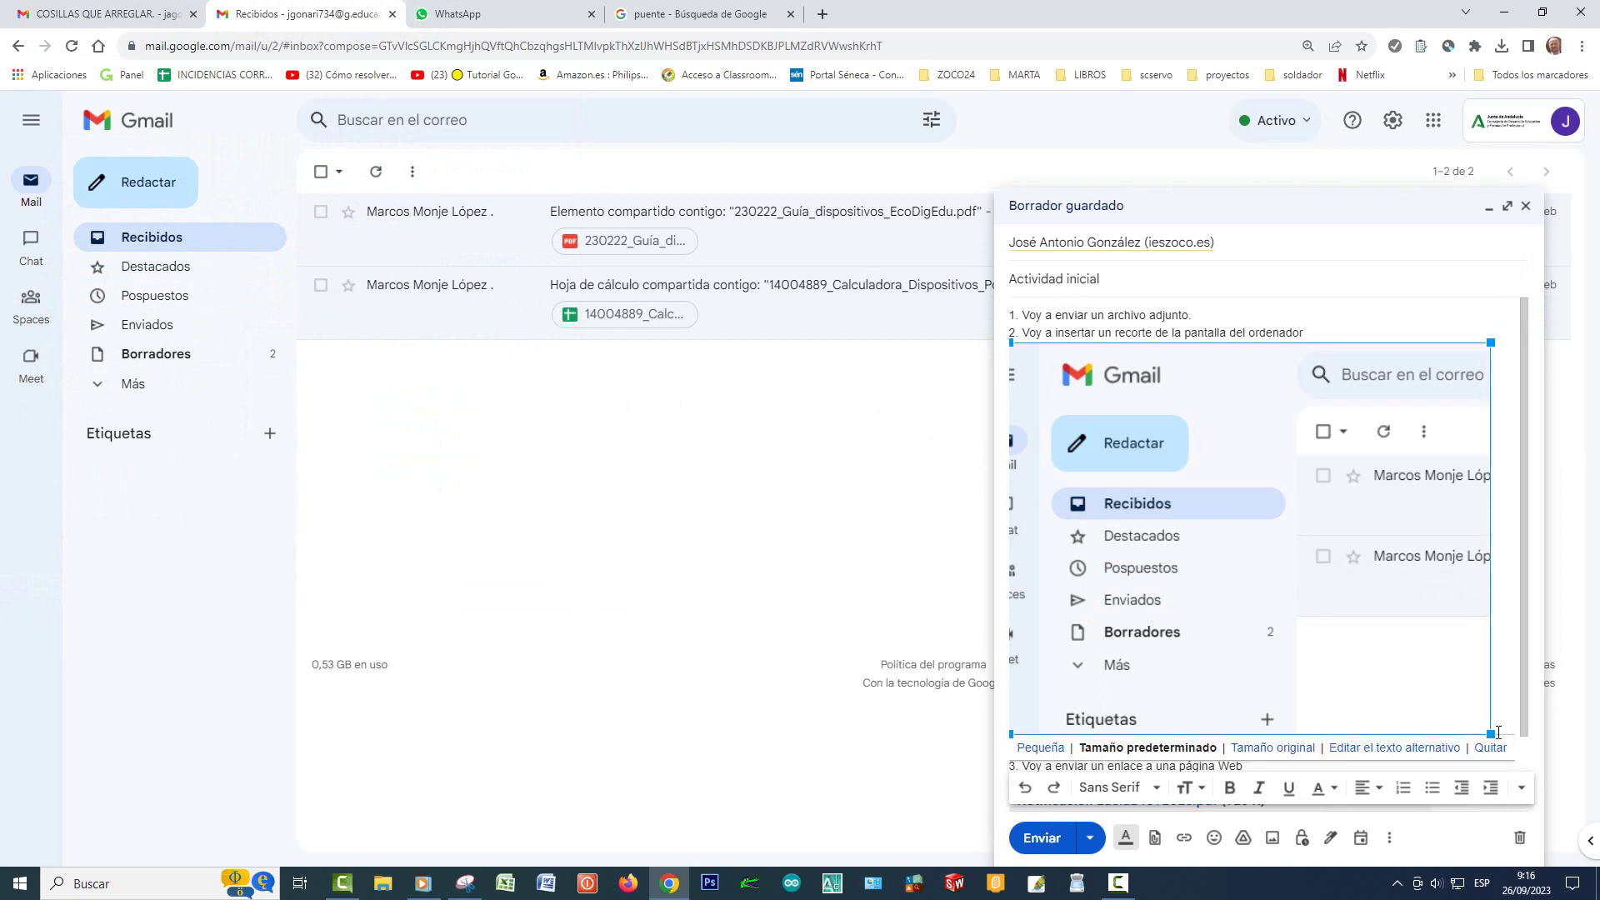
left_click_drag(1487, 733, 1255, 532)
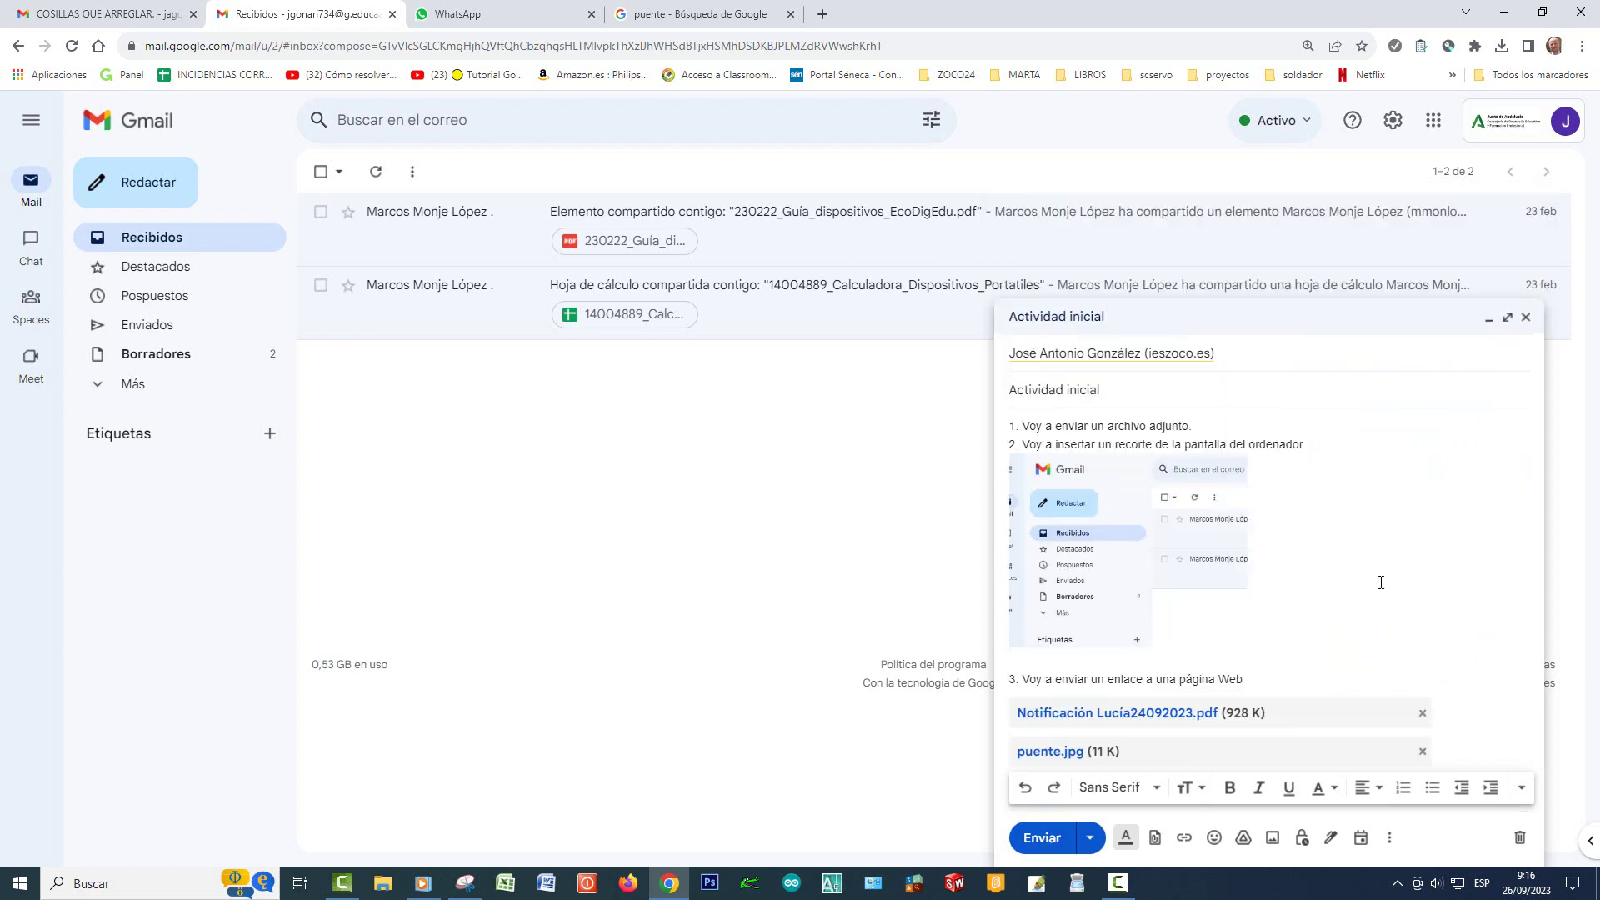
left_click(1163, 573)
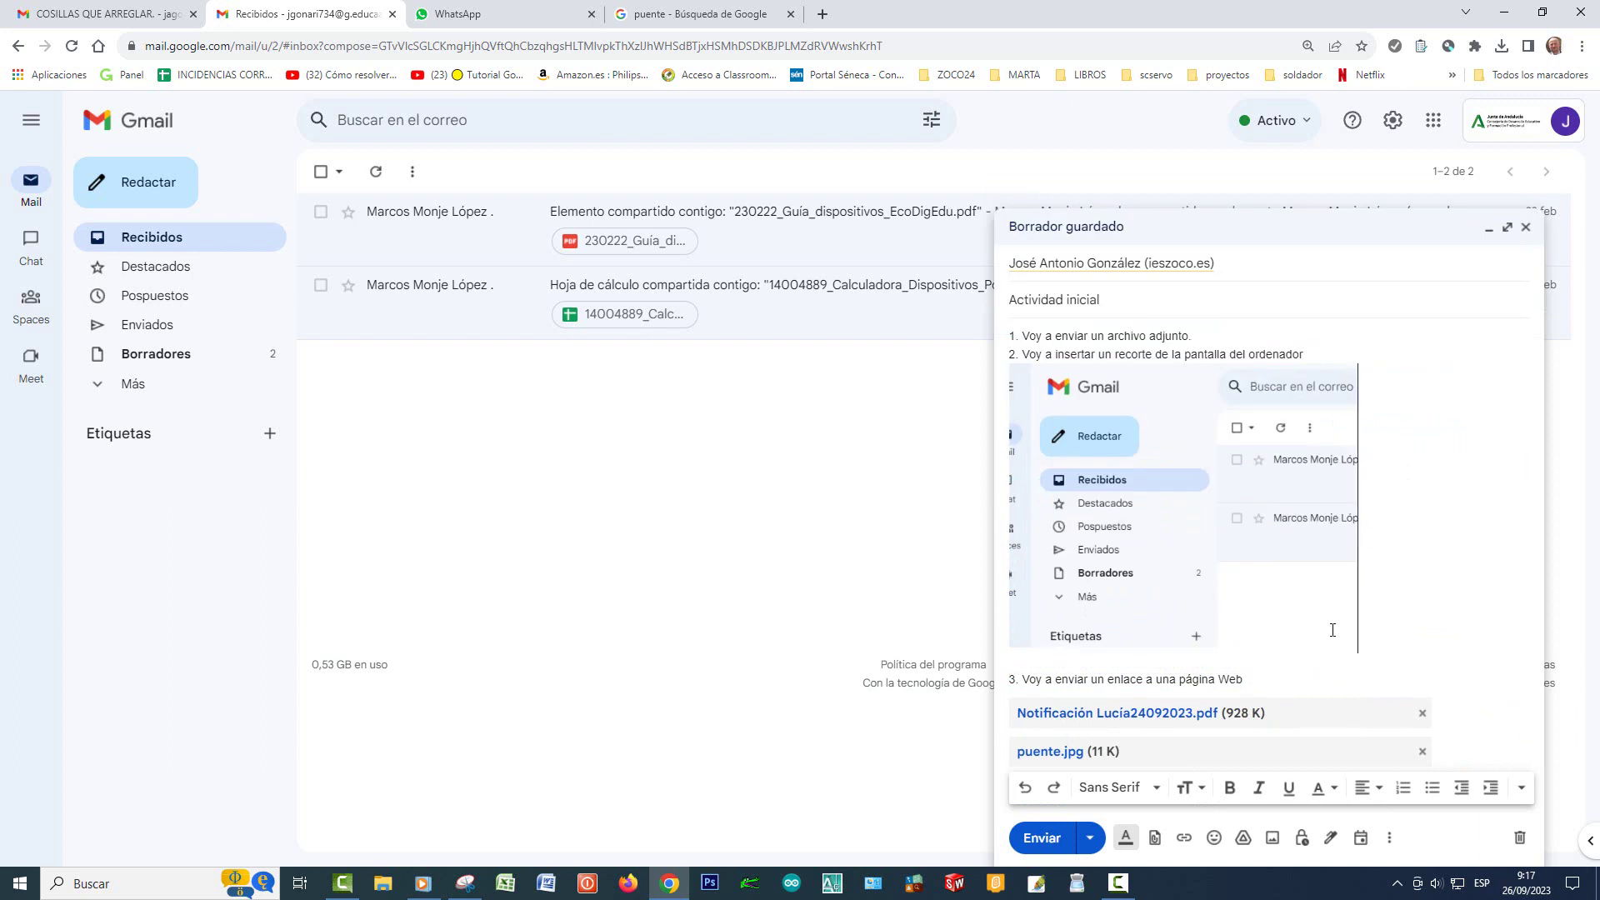
left_click_drag(1357, 647, 1218, 535)
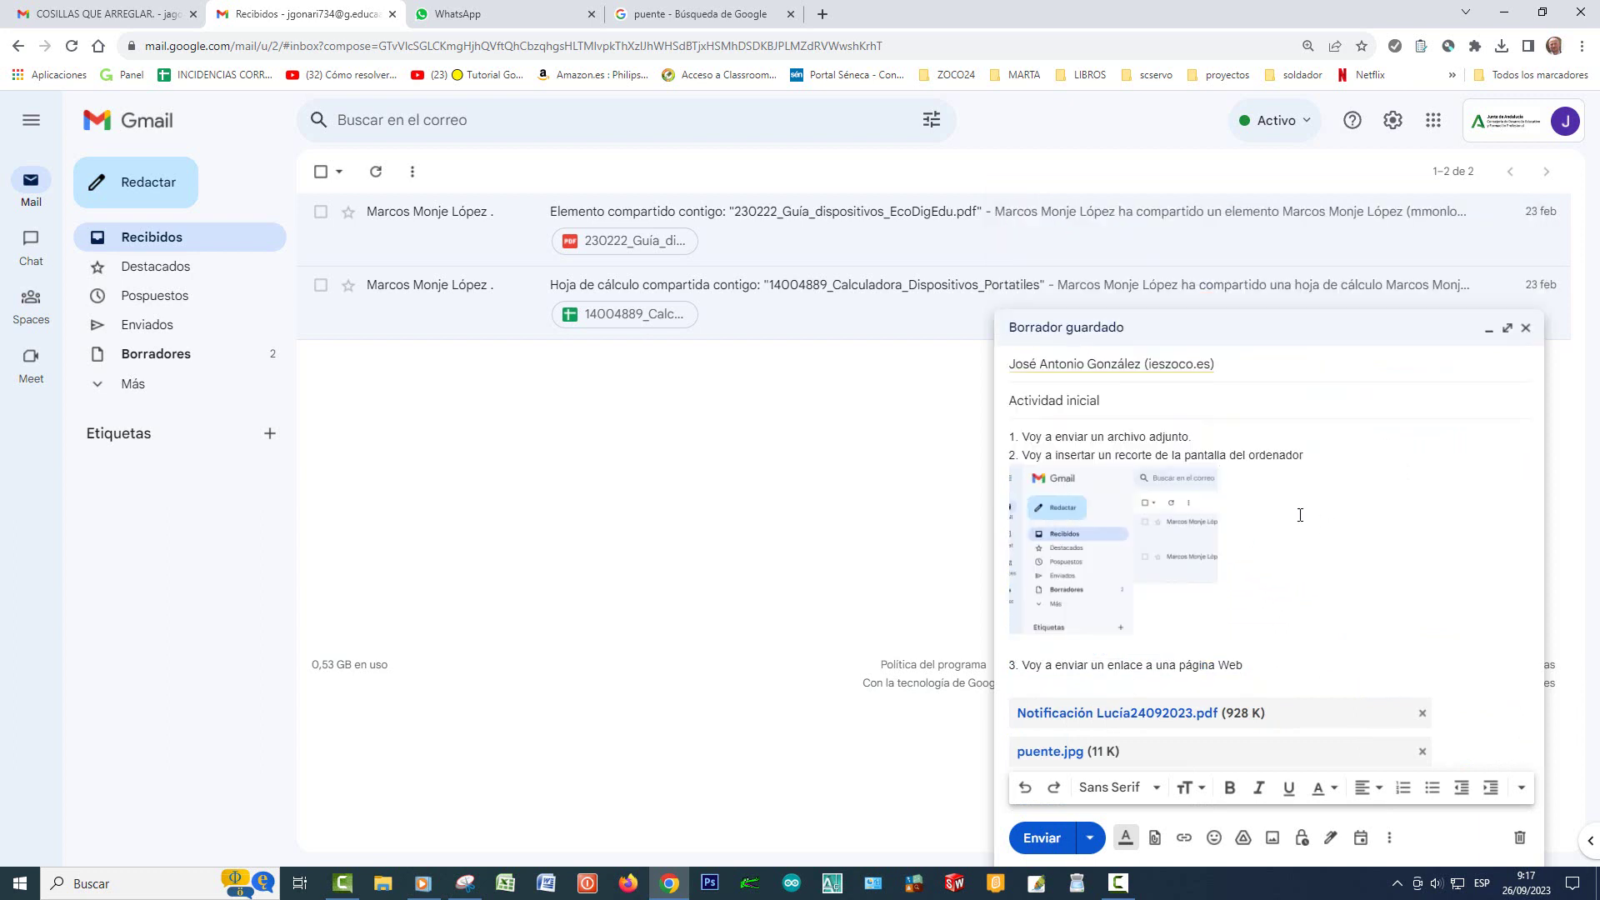
Step: Add a new line below item 3, and open the IES Zoco website through a Google search for "ies zoco"
left_click(1252, 663)
key("Return")
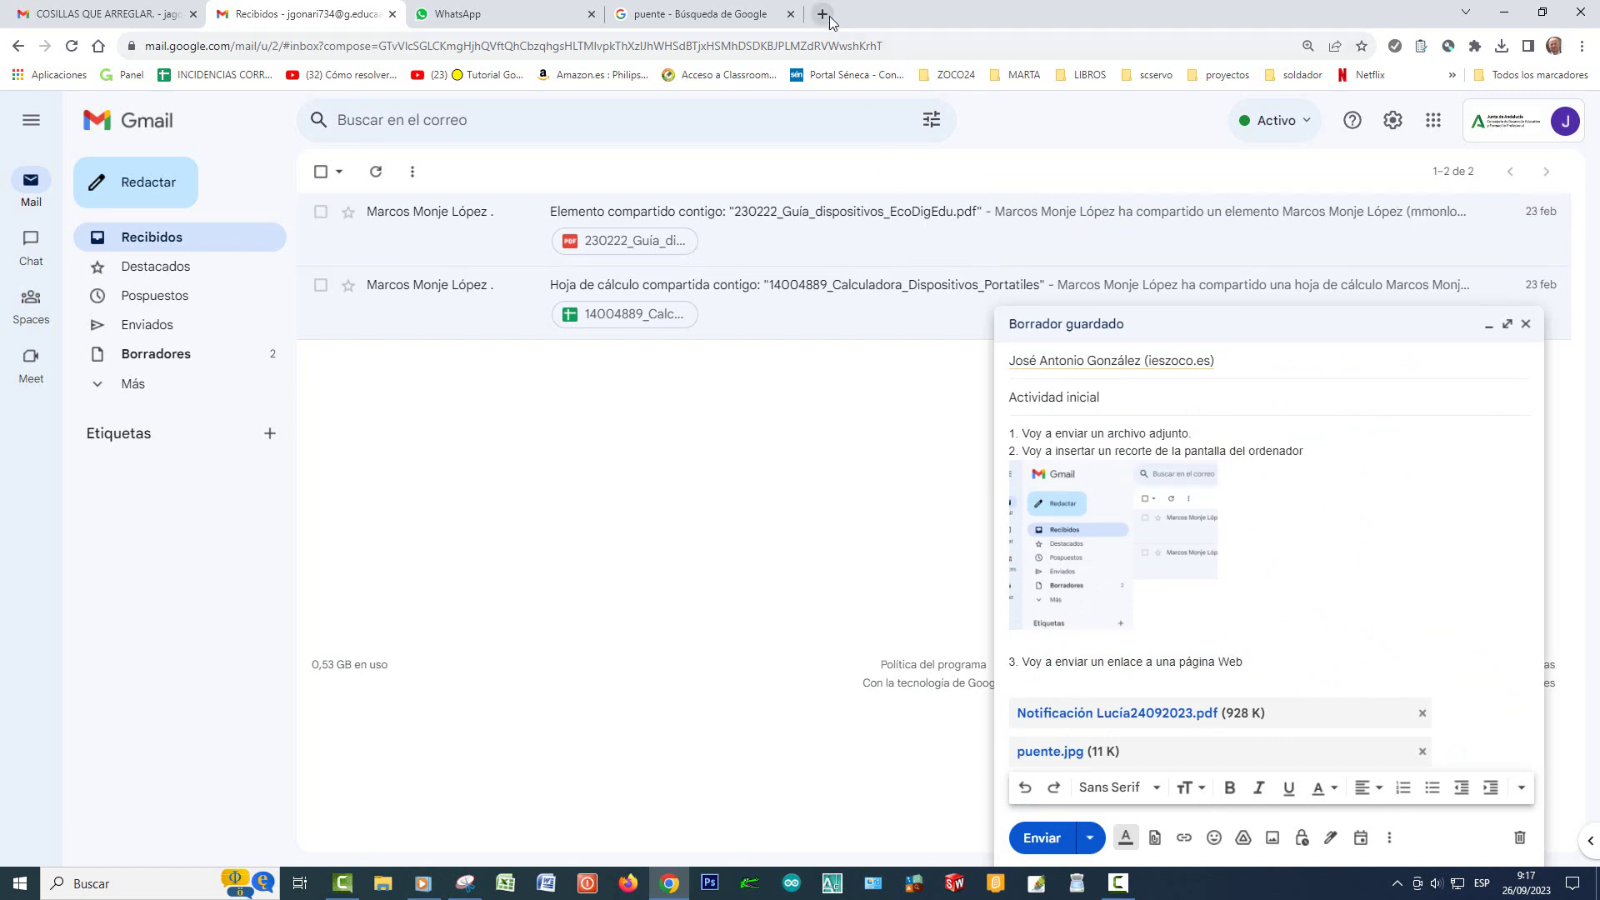
left_click(738, 22)
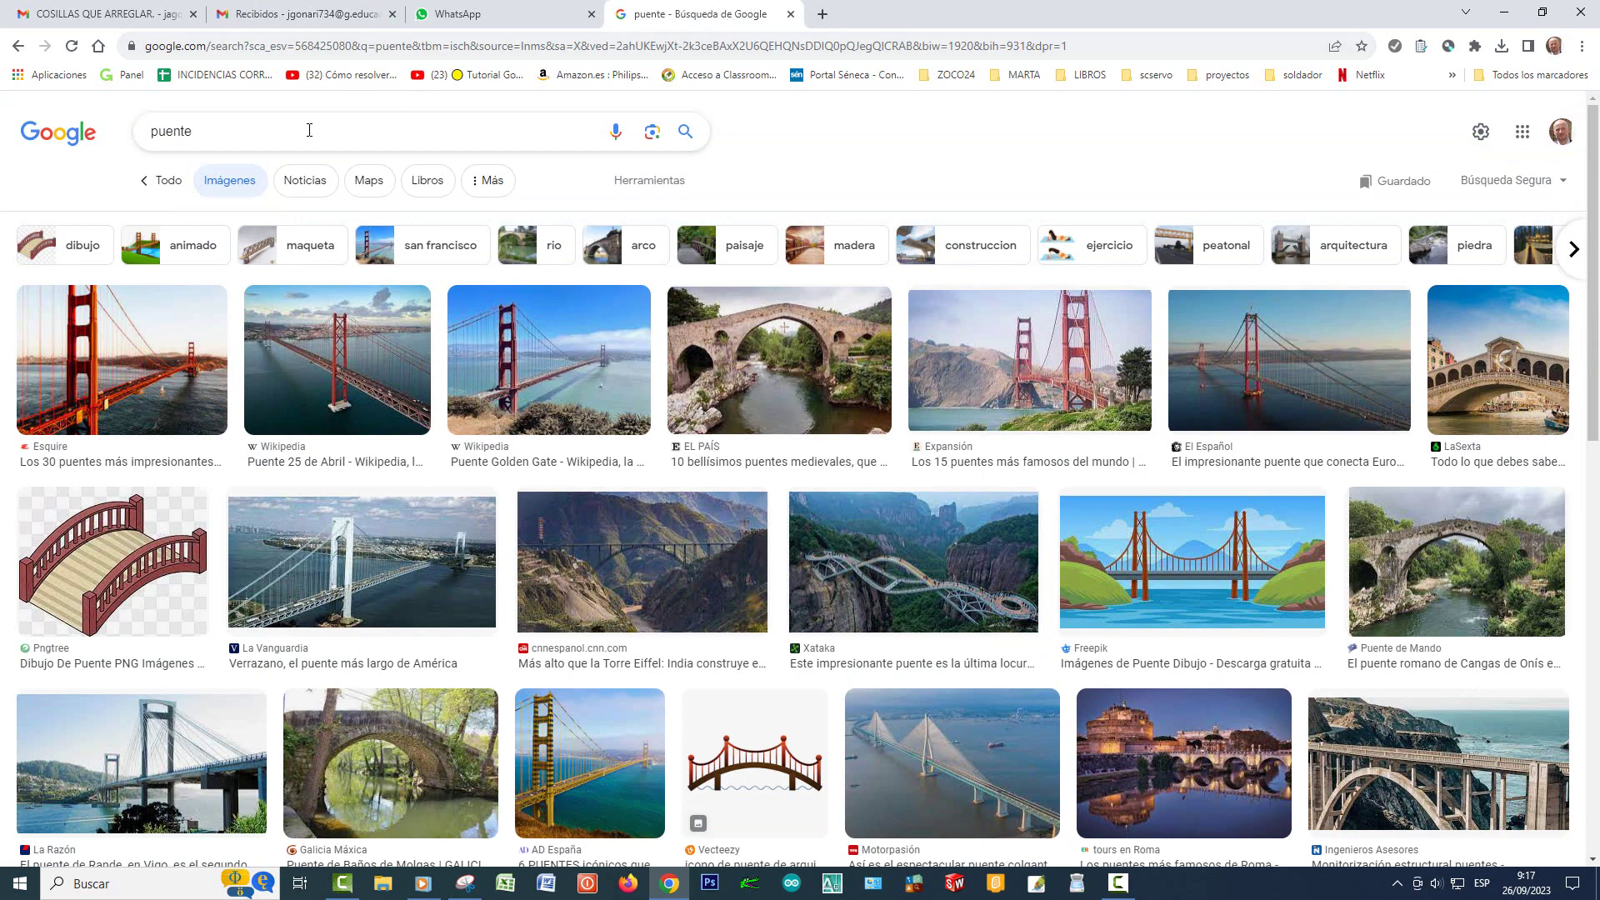
left_click(621, 41)
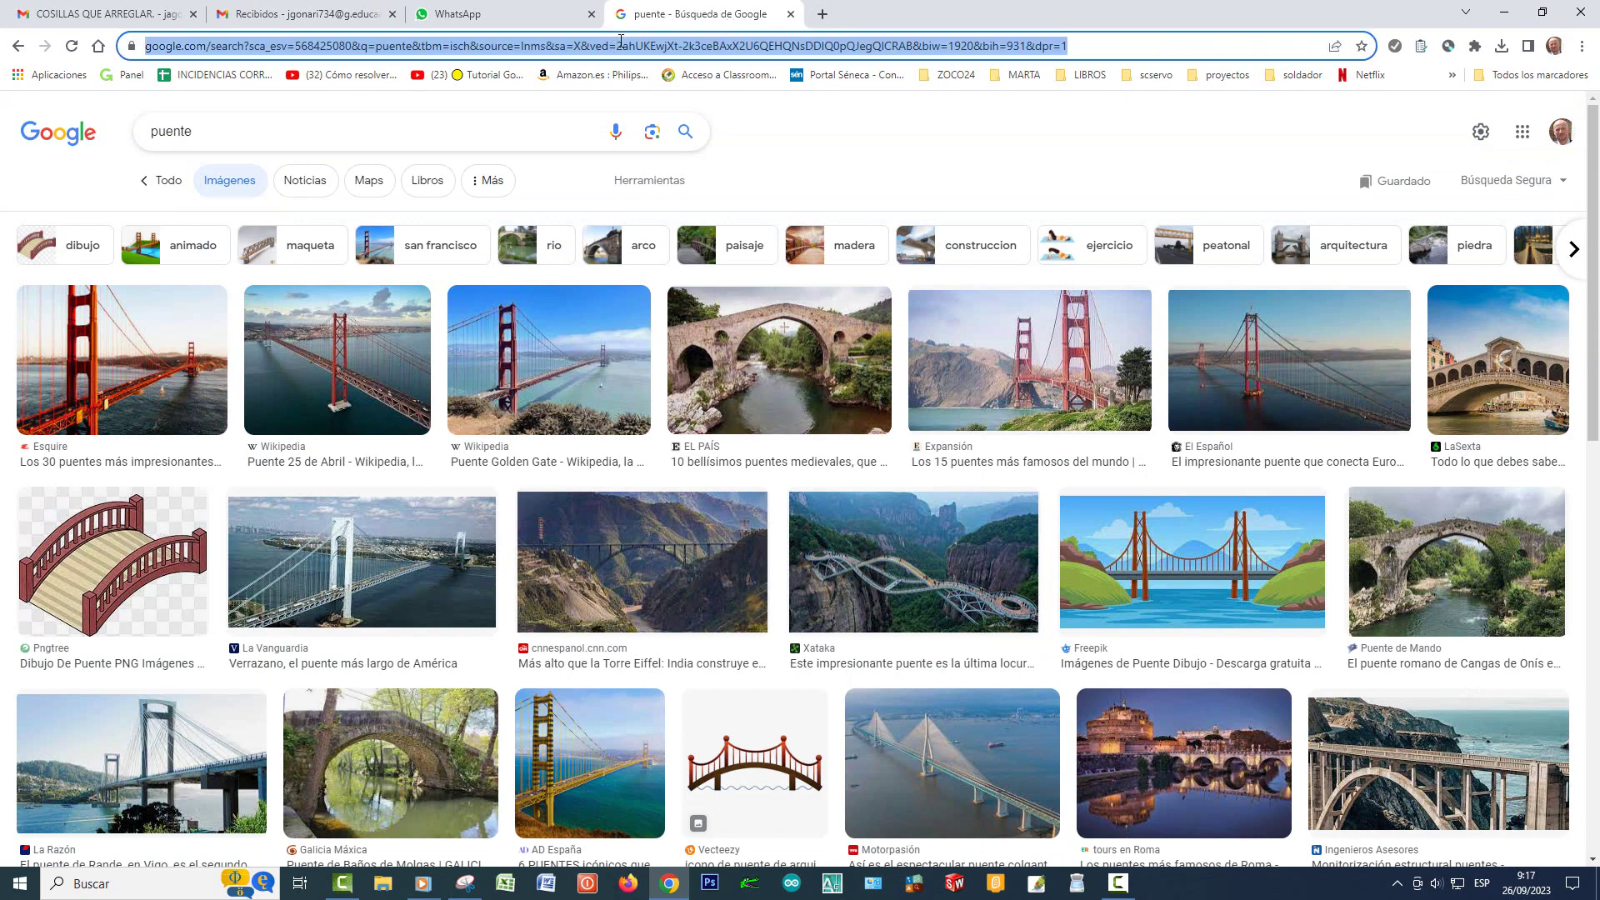
type("ies zoco")
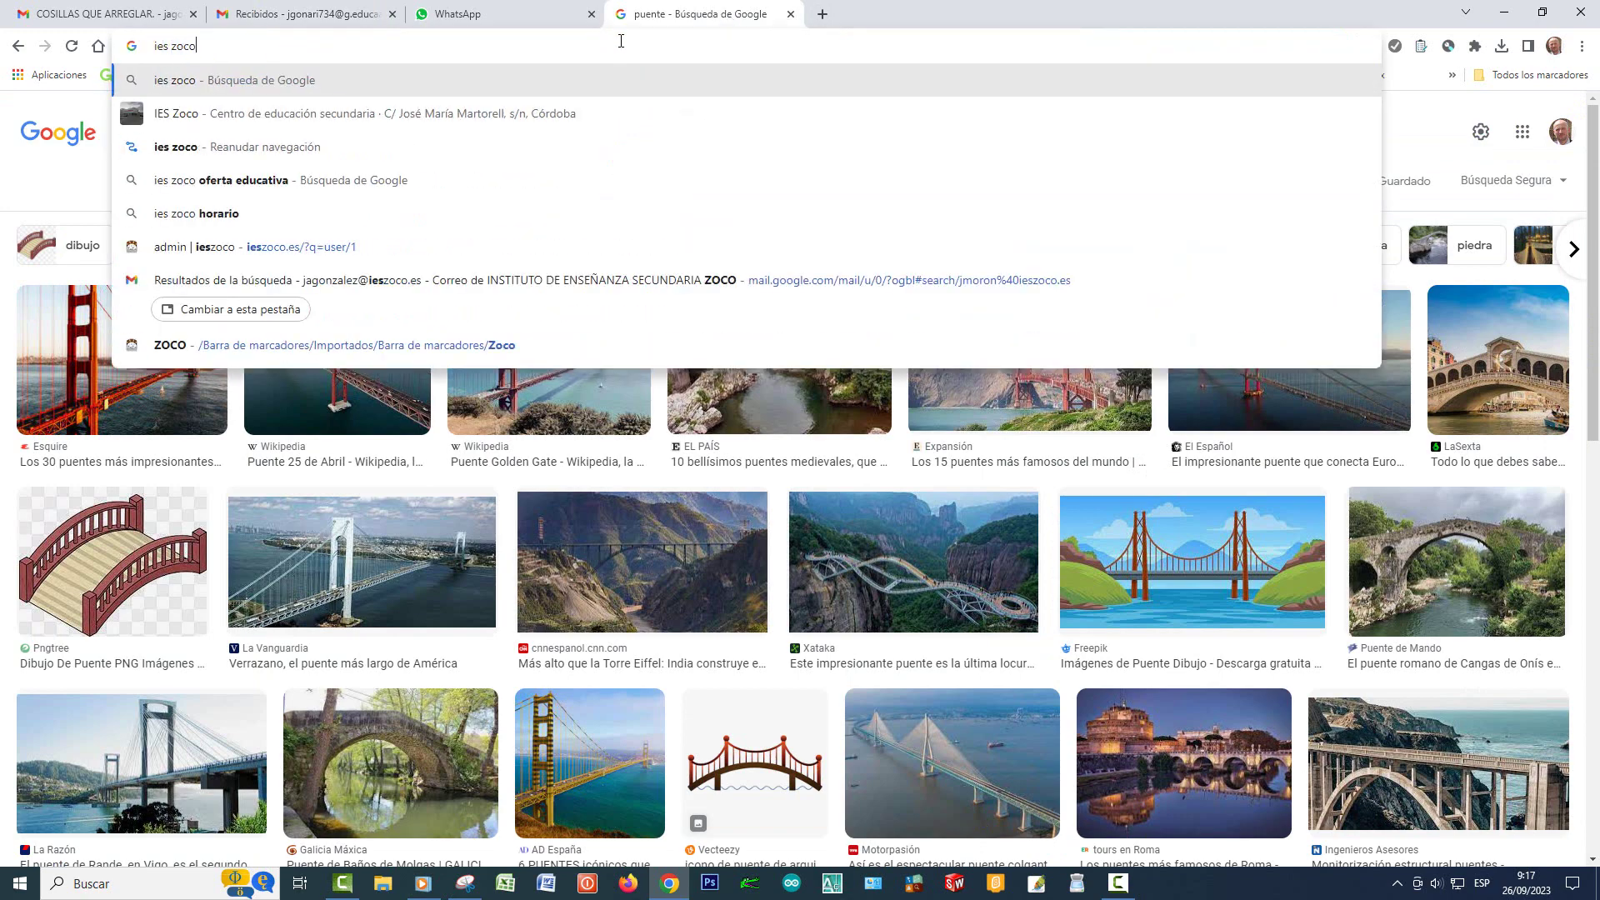
key("Return")
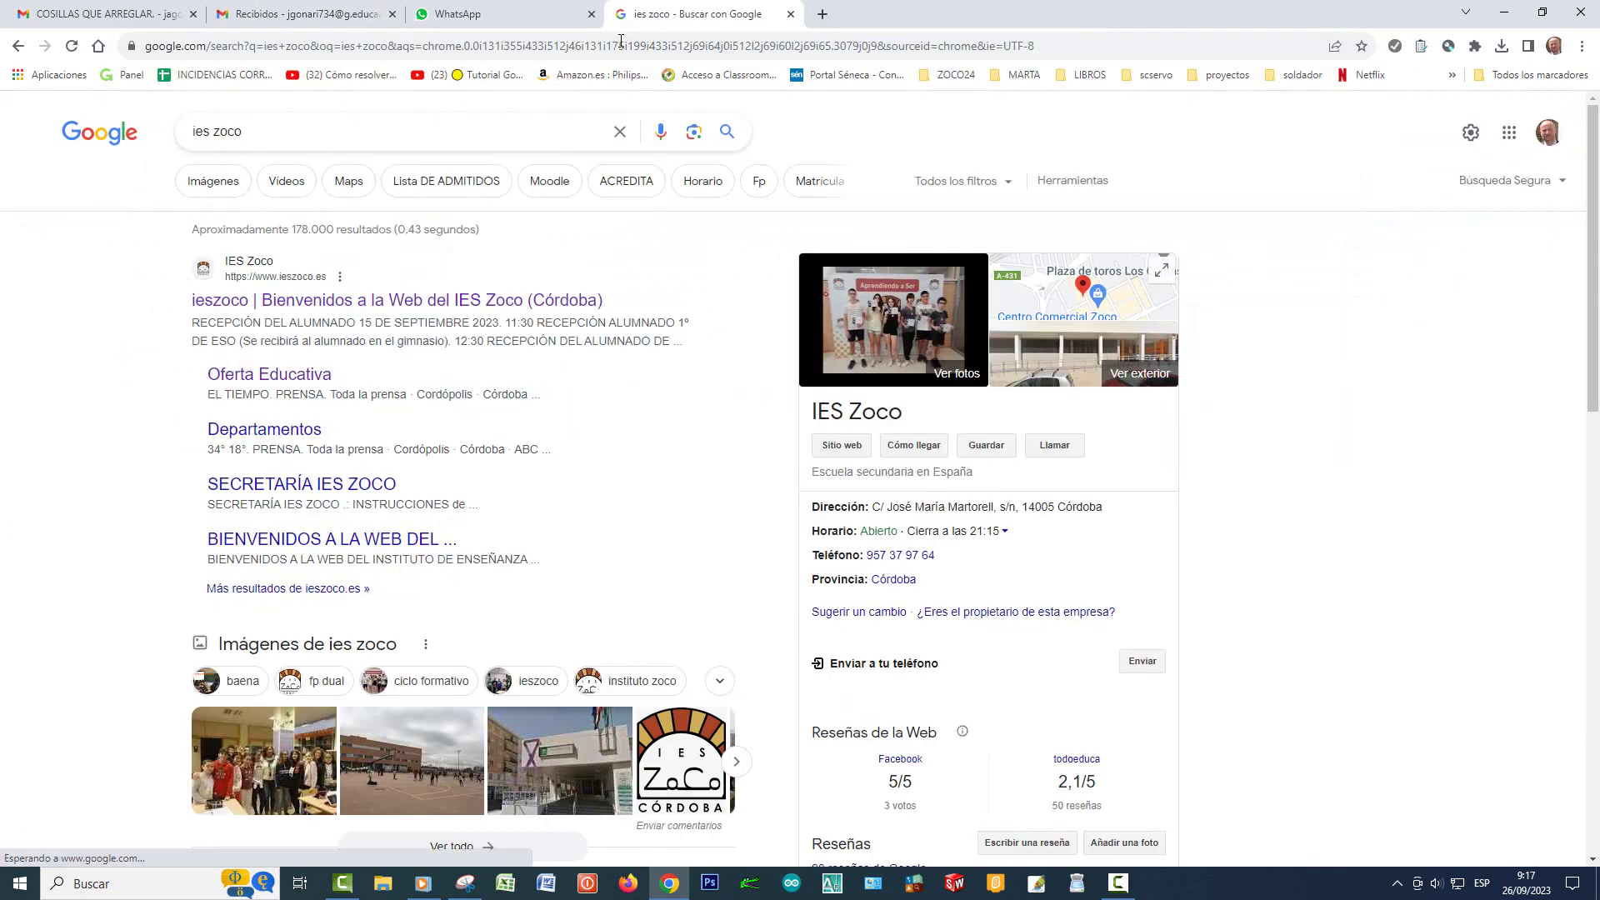
left_click(215, 305)
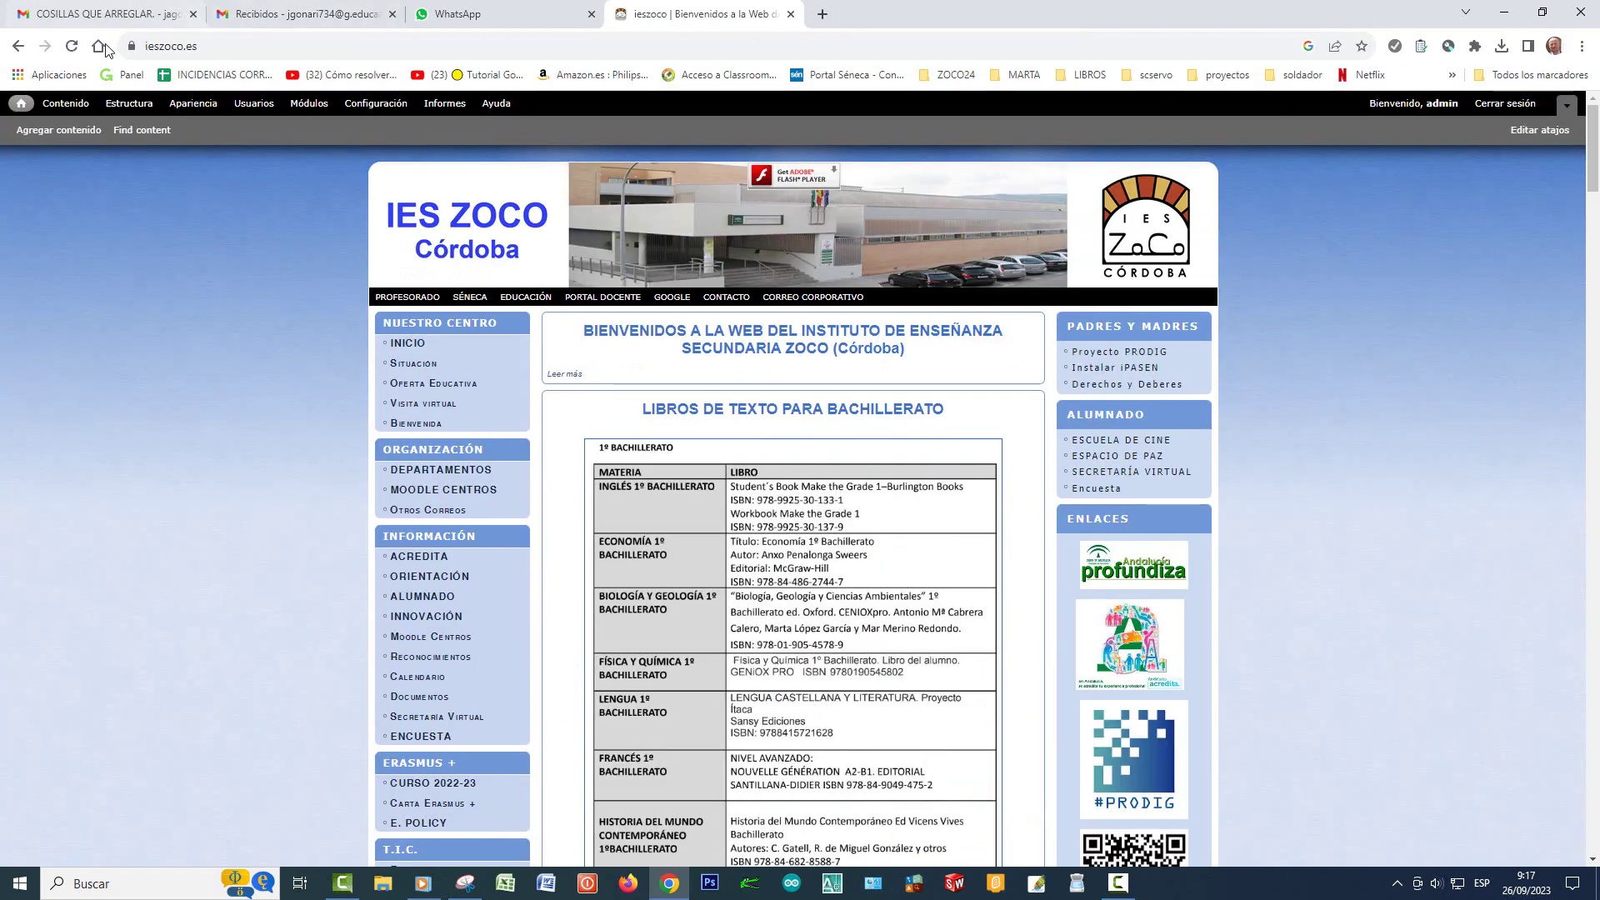
left_click(185, 46)
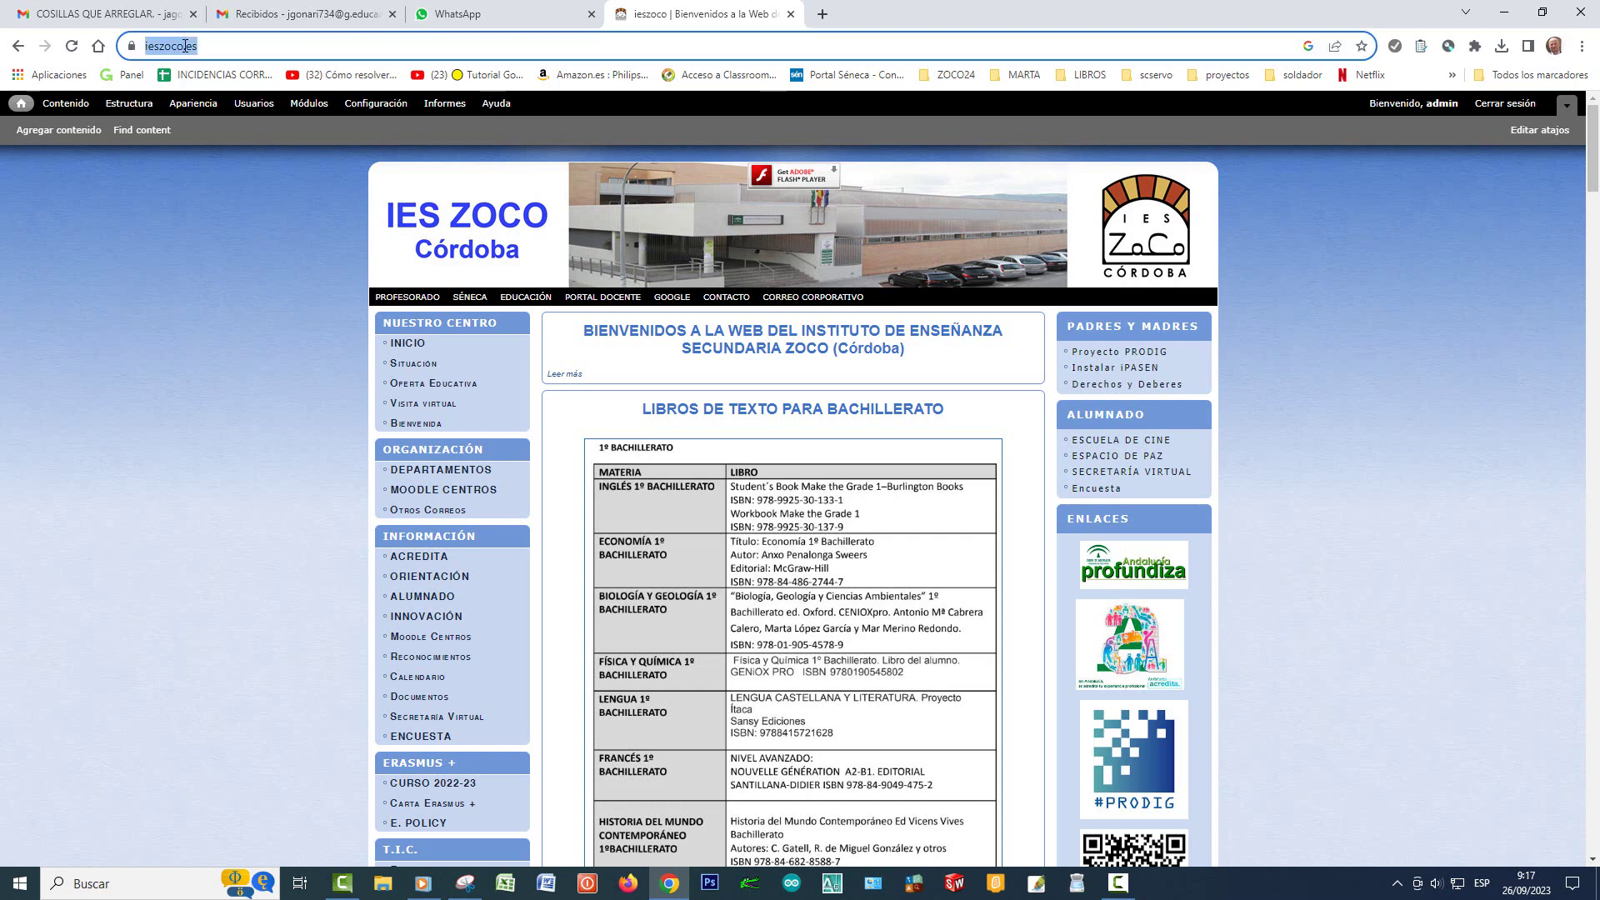
right_click(186, 47)
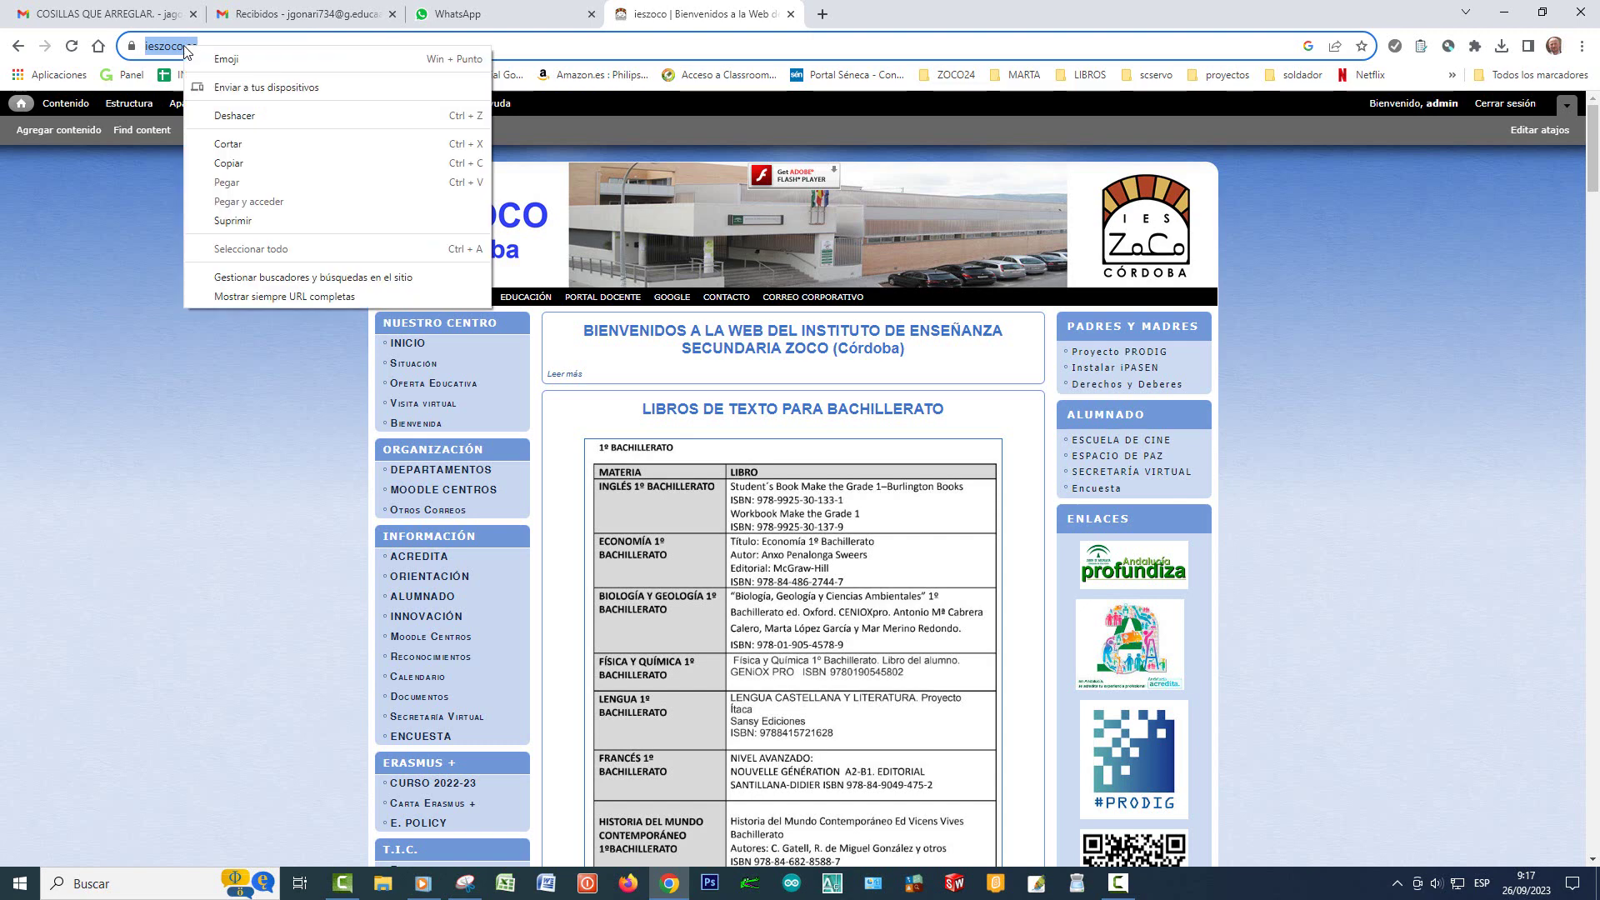
left_click(237, 162)
left_click(225, 48)
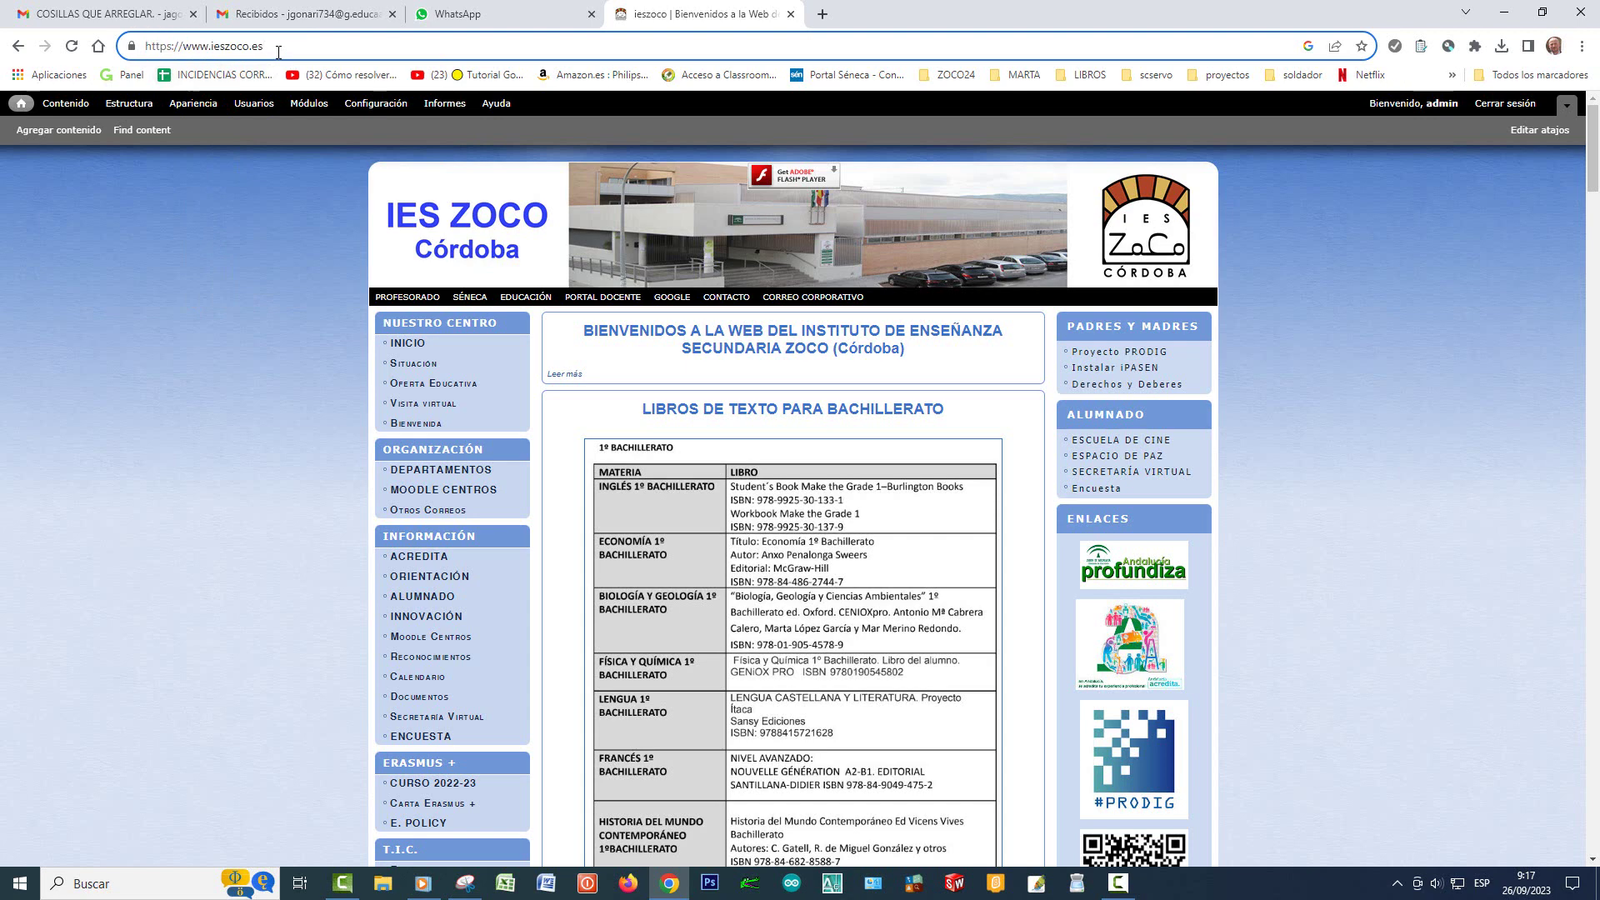
triple_click(226, 51)
key("ctrl+c")
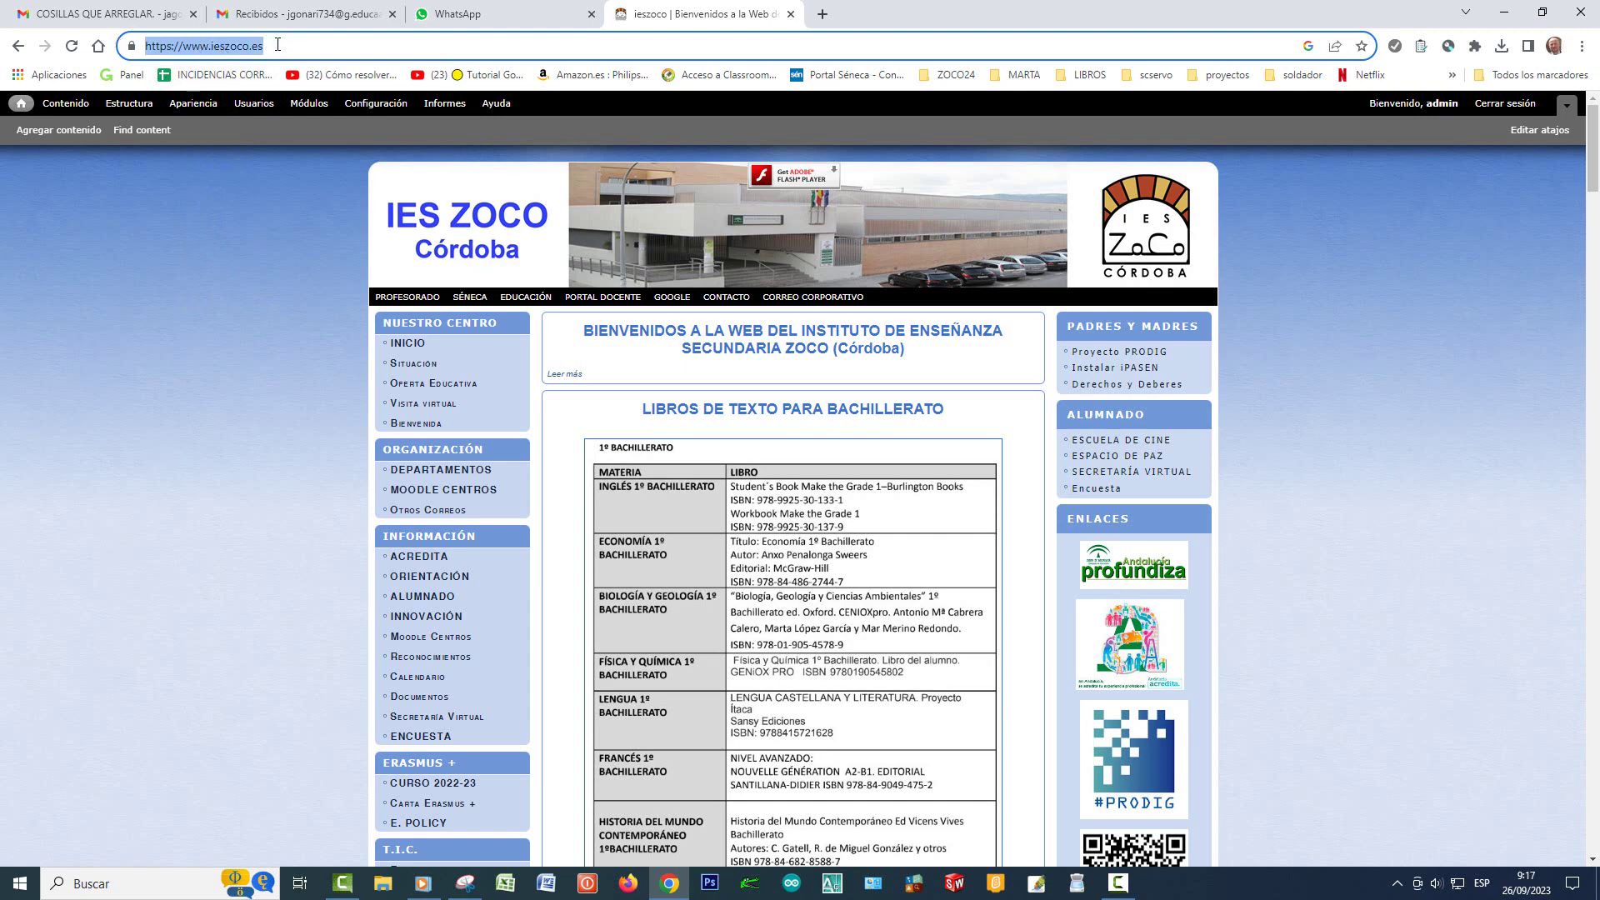
right_click(246, 48)
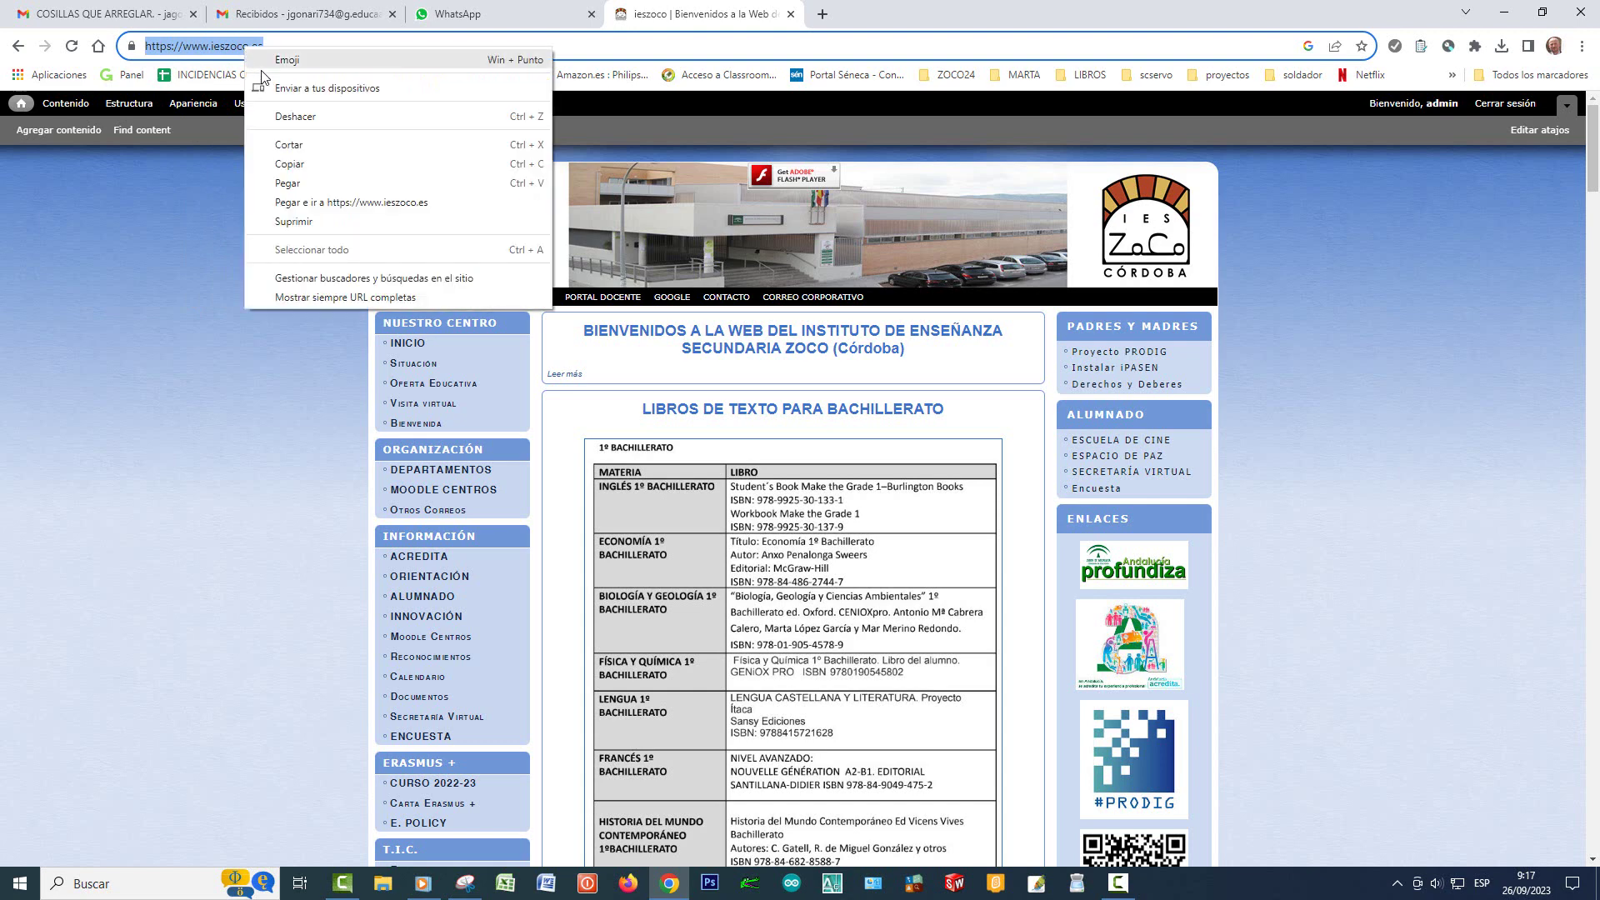
left_click(303, 164)
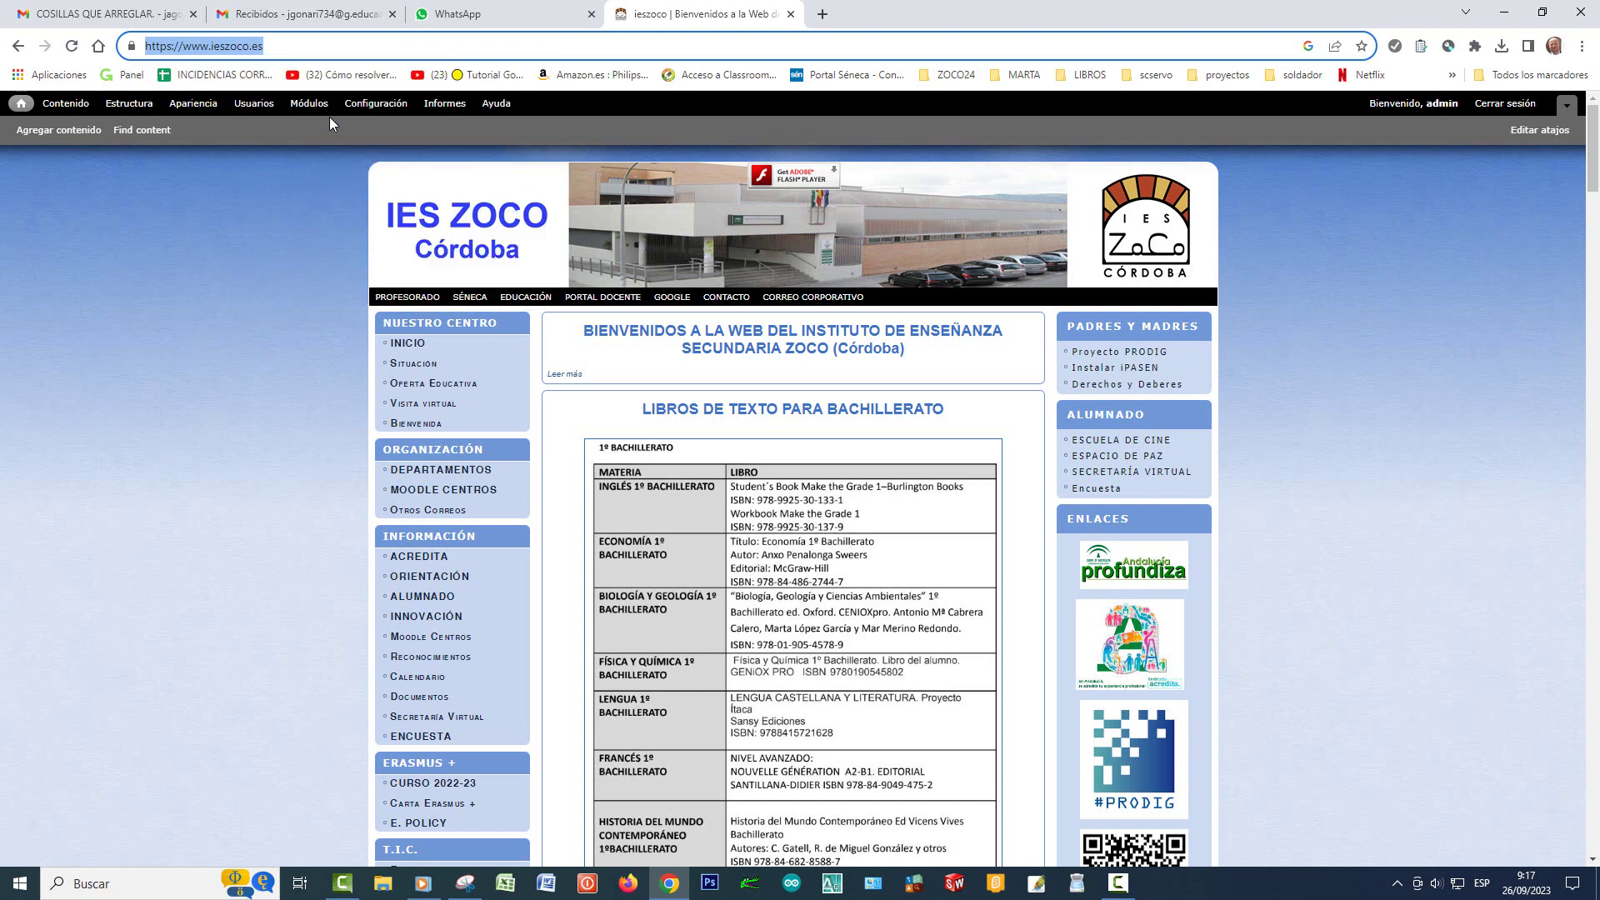
Step: Return to the email draft and paste the copied web address on the line below item 3
left_click(137, 17)
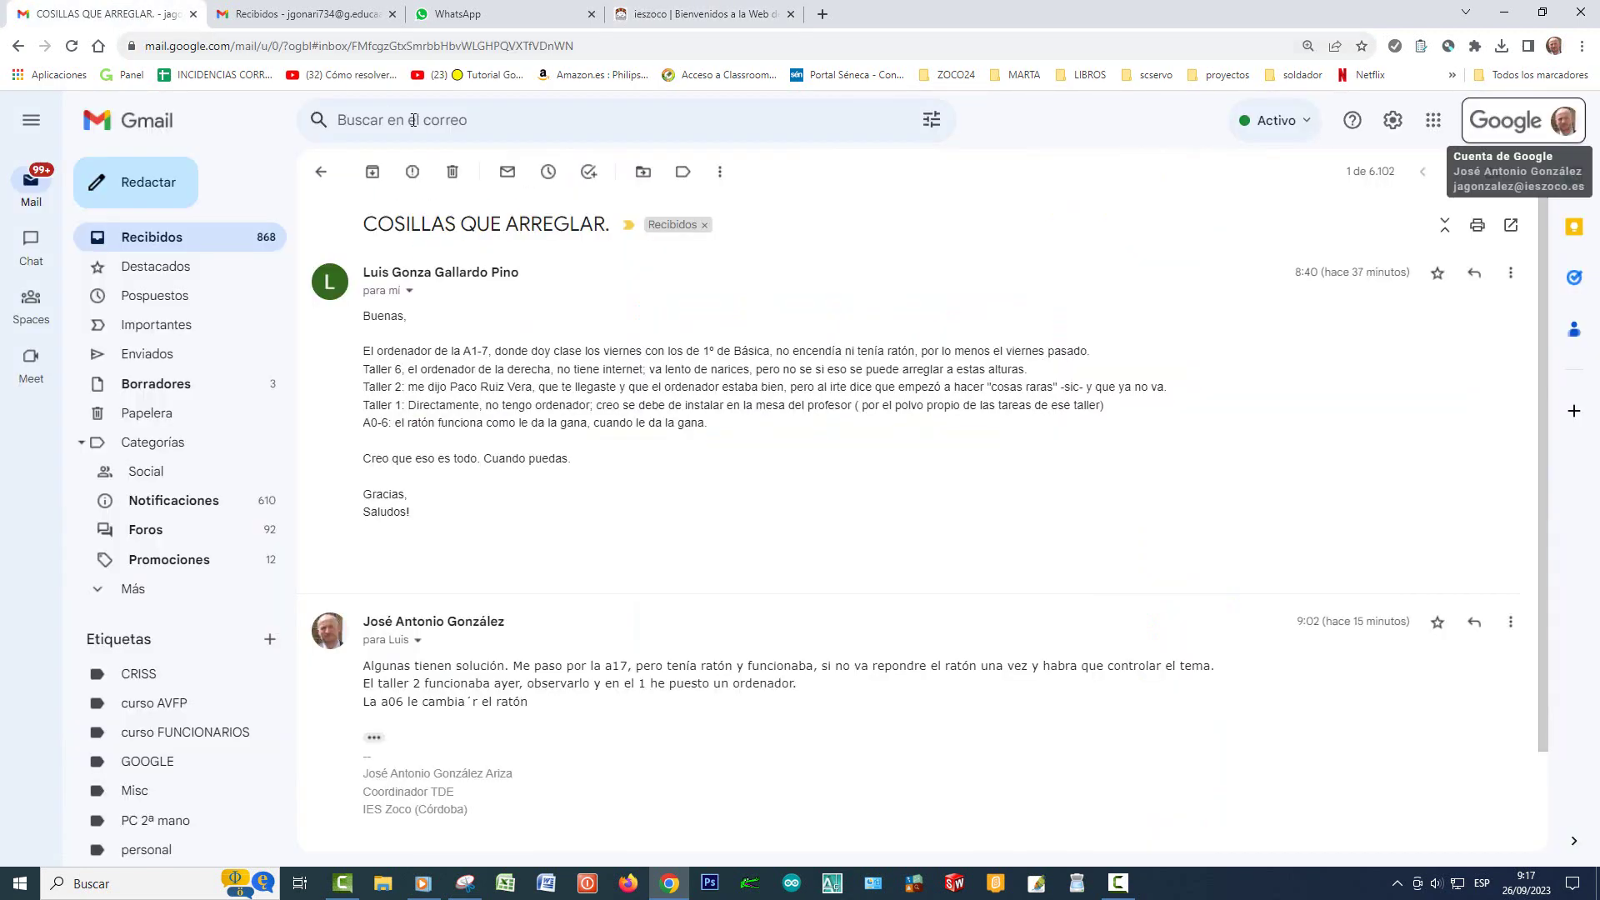
left_click(291, 15)
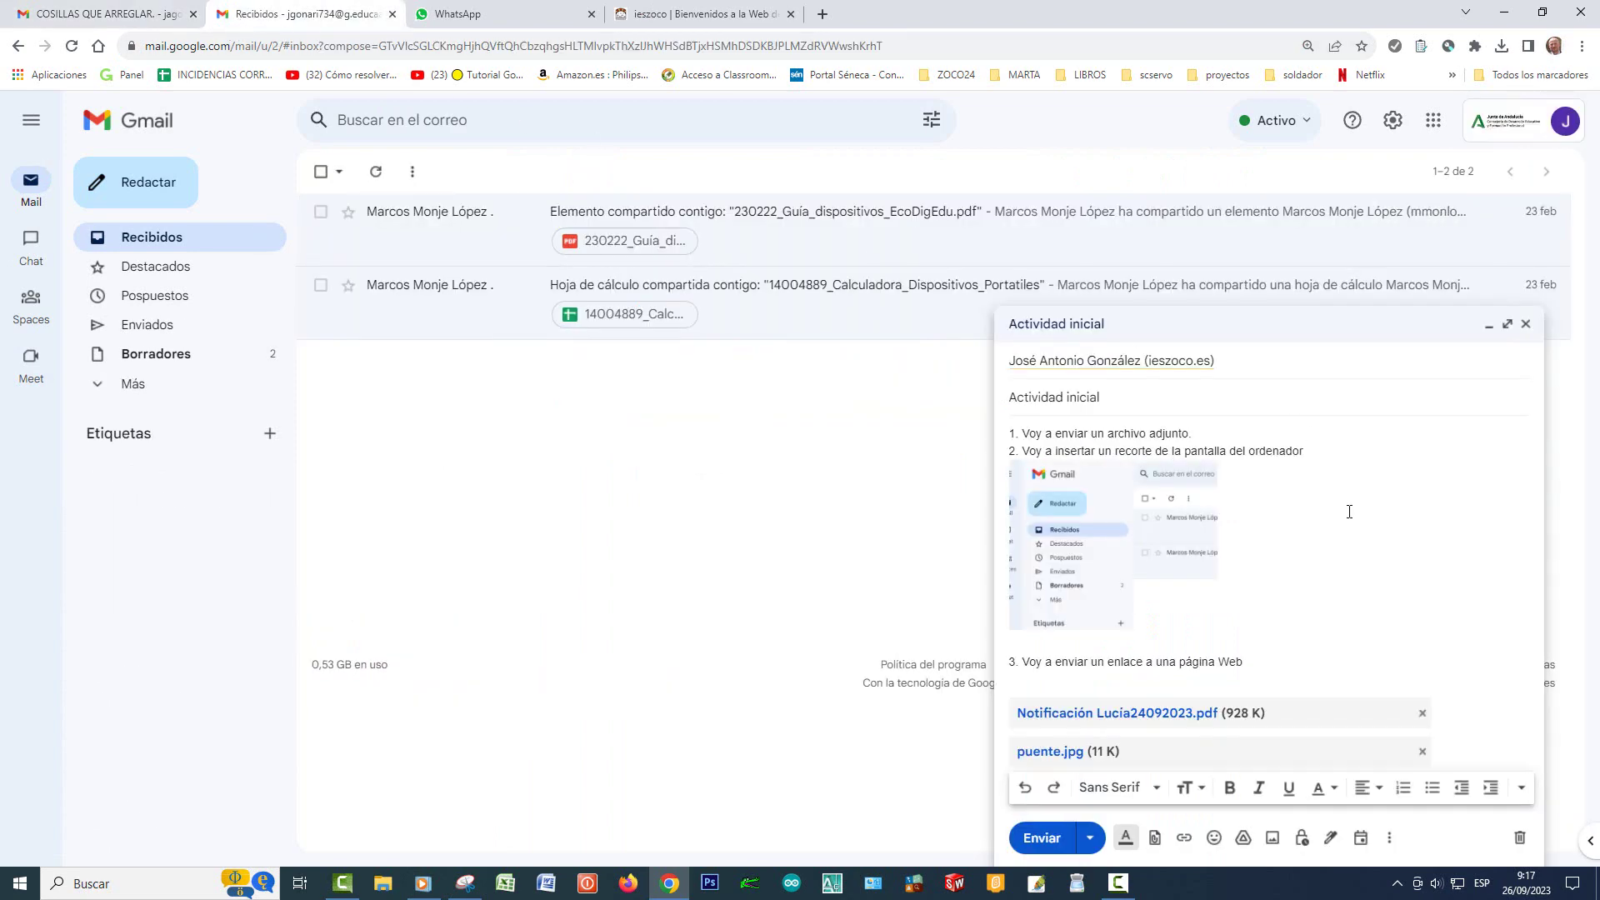
left_click(1012, 679)
right_click(1020, 680)
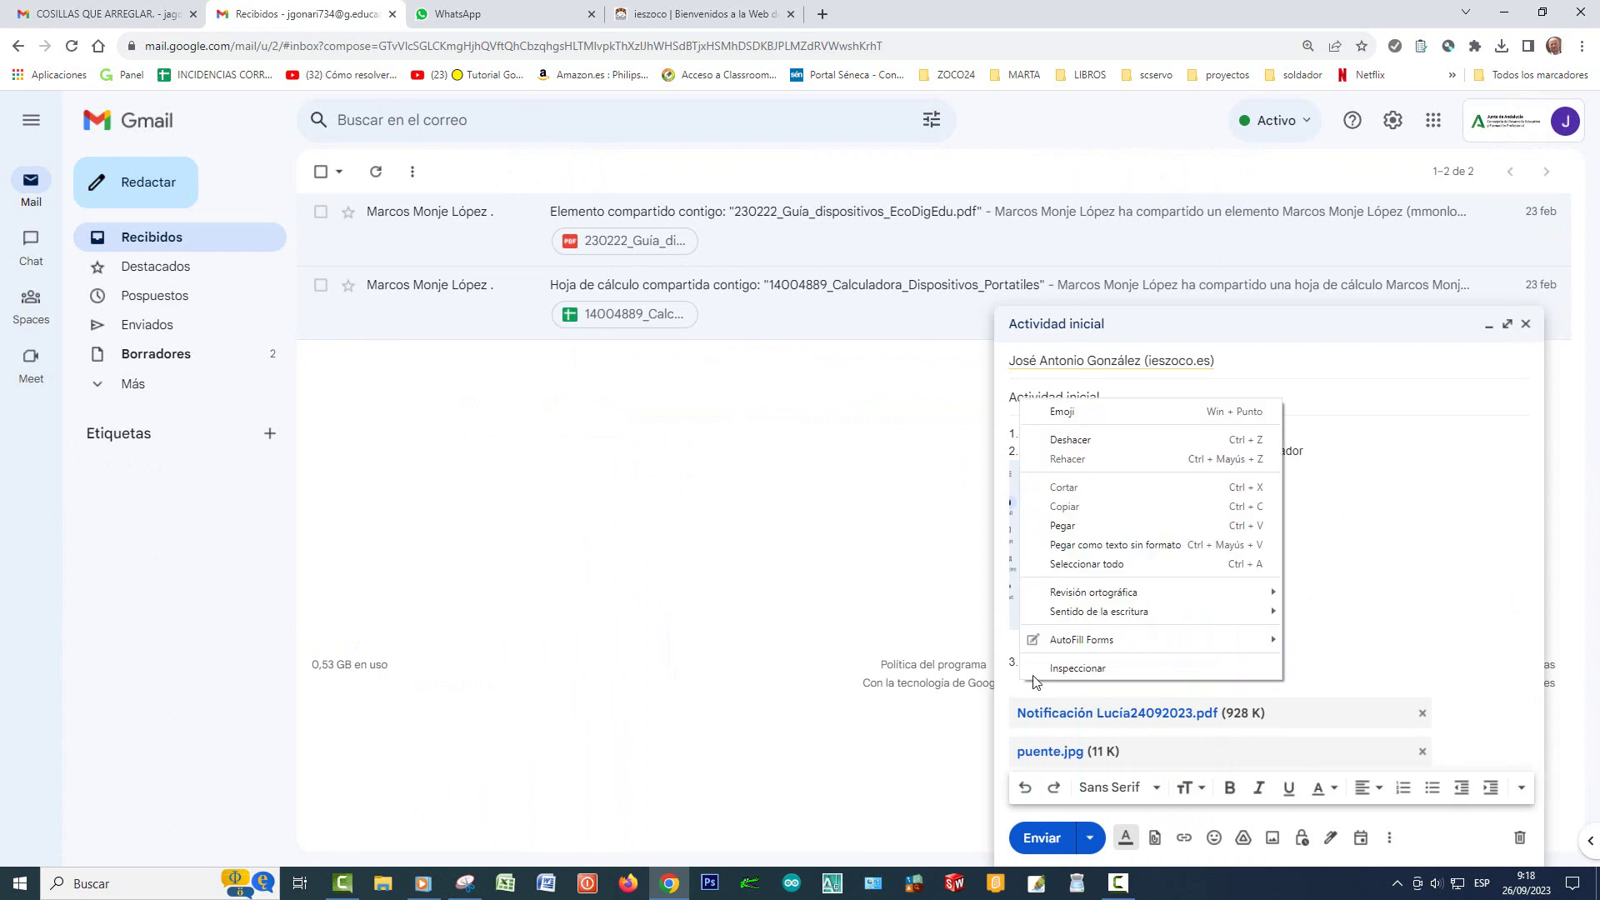
left_click(1074, 525)
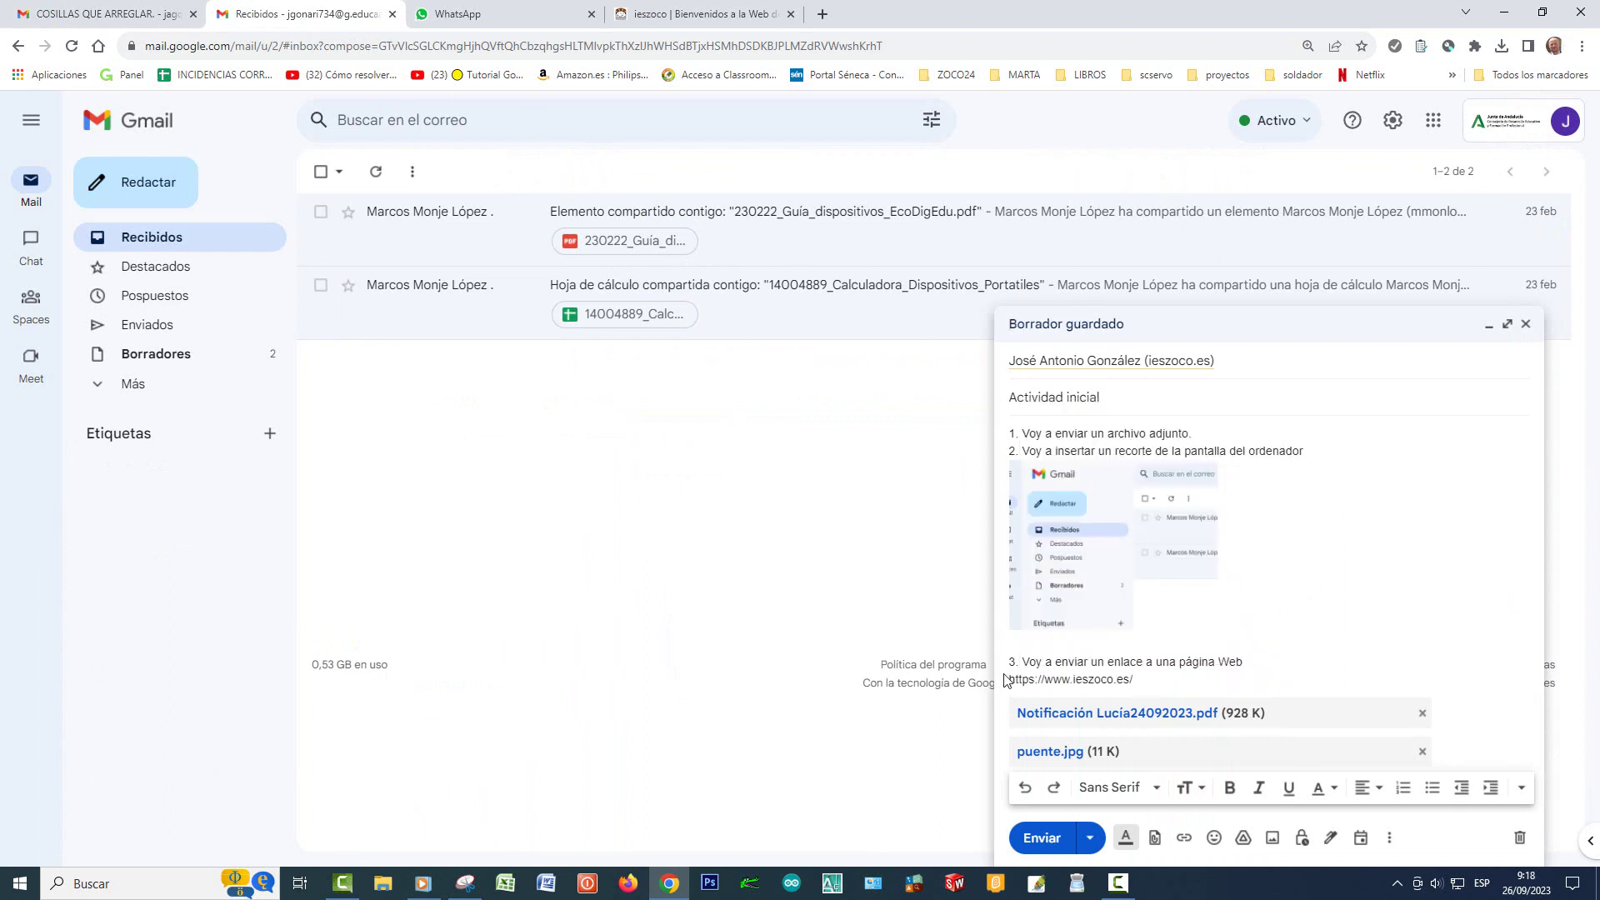
key("Up")
key("End")
left_click_drag(1135, 679, 1008, 683)
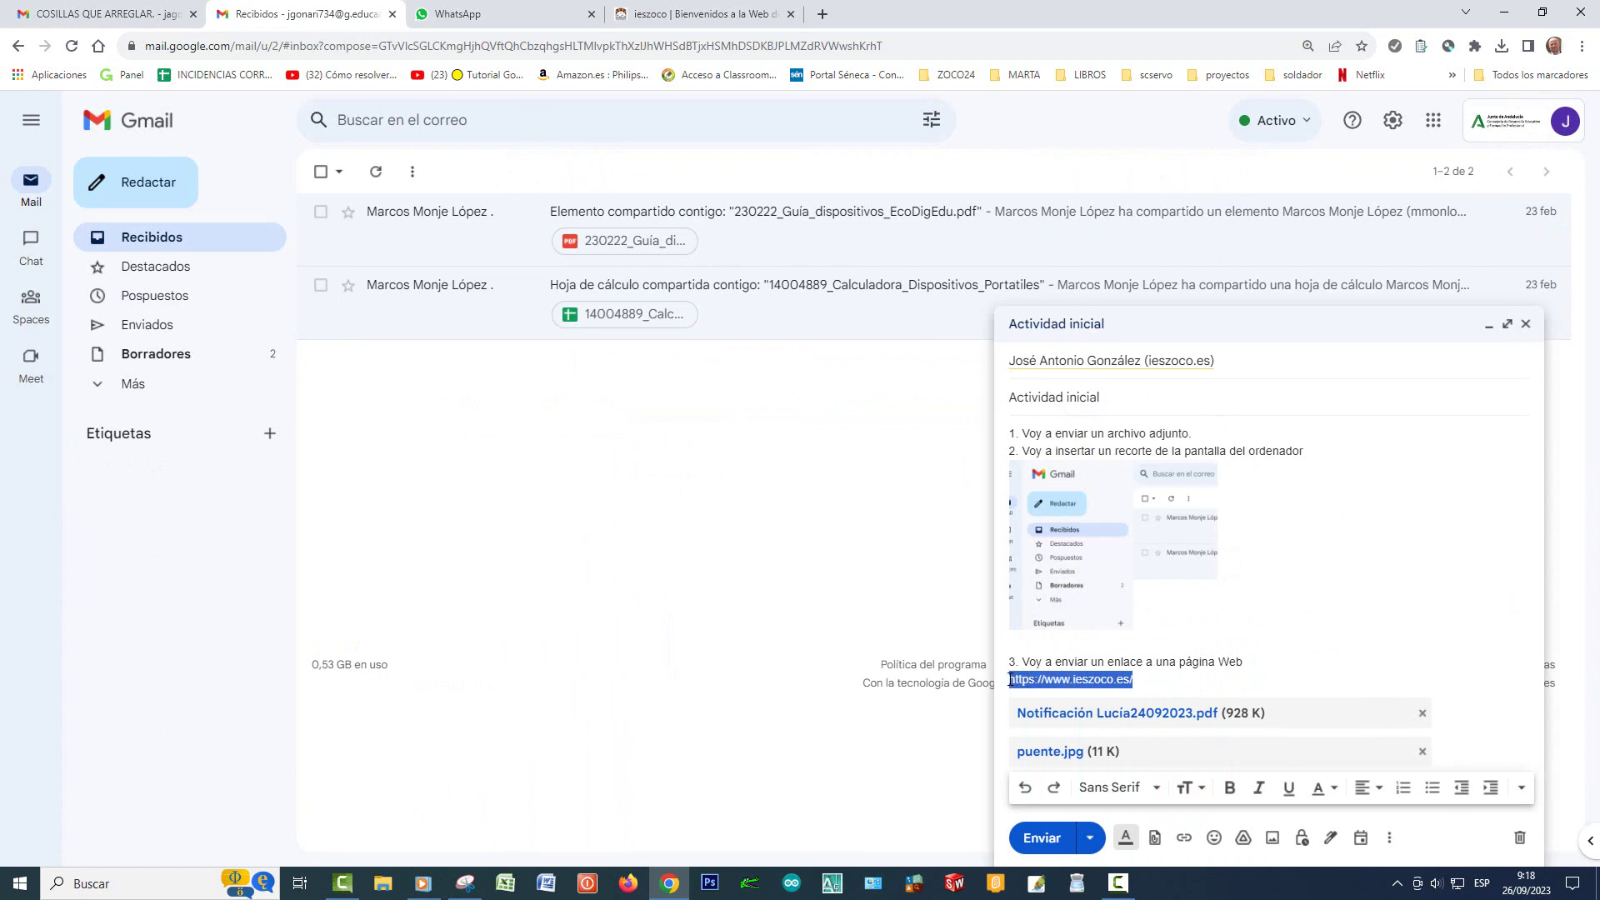
left_click(1184, 838)
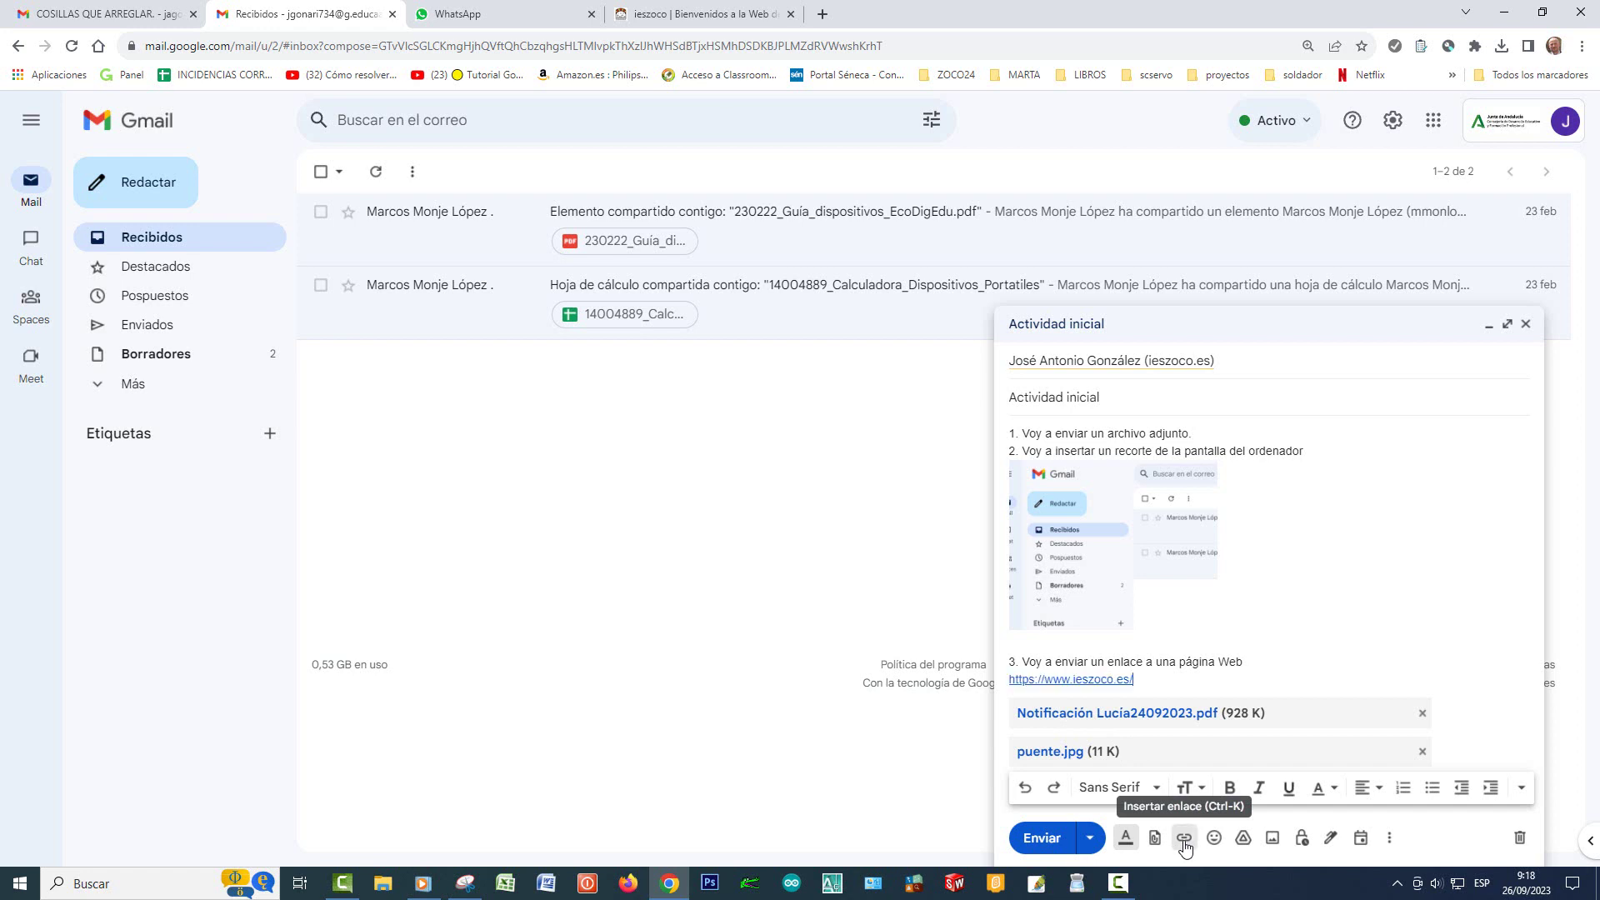
left_click(1319, 664)
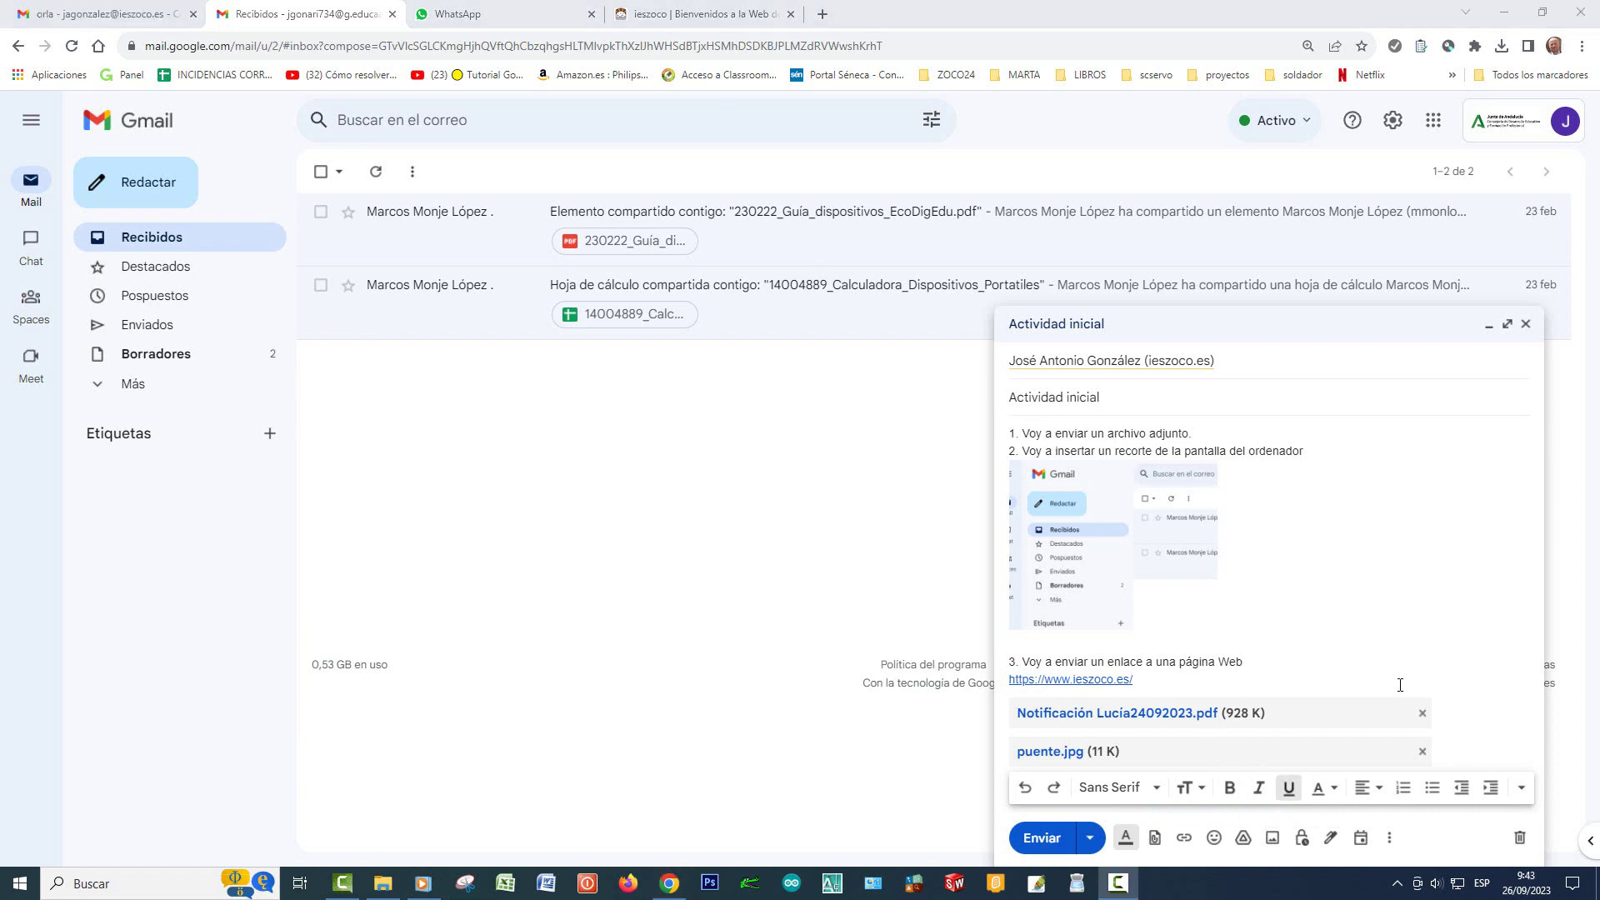
Step: Set the text size of the number 1 that starts the first list item to Grande
left_click_drag(1016, 434, 1009, 434)
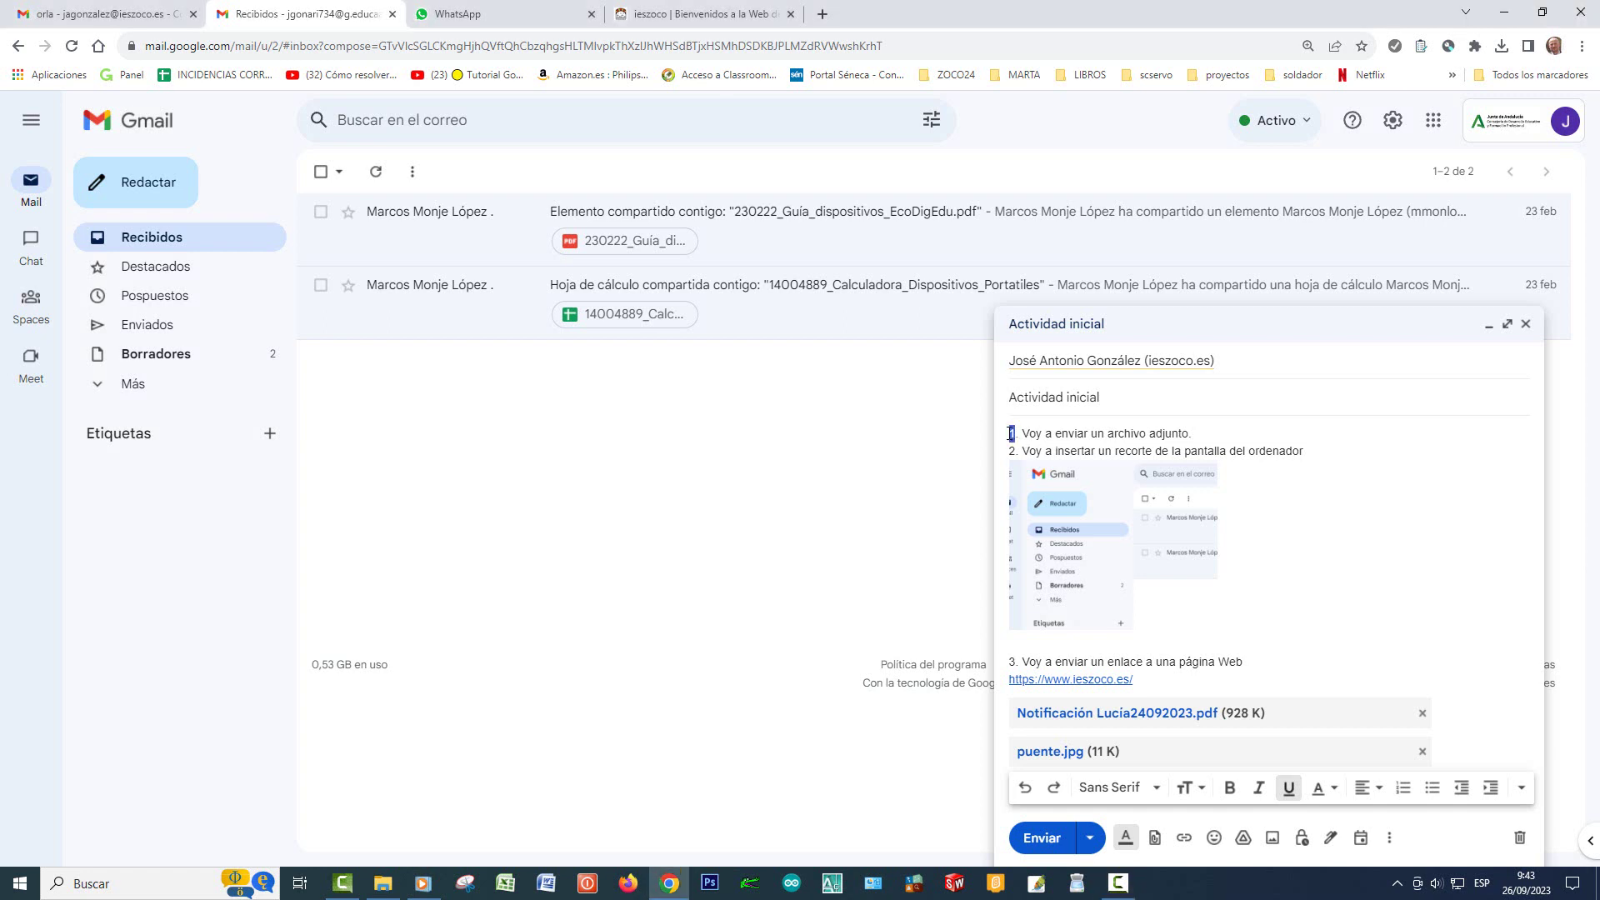
left_click(1191, 788)
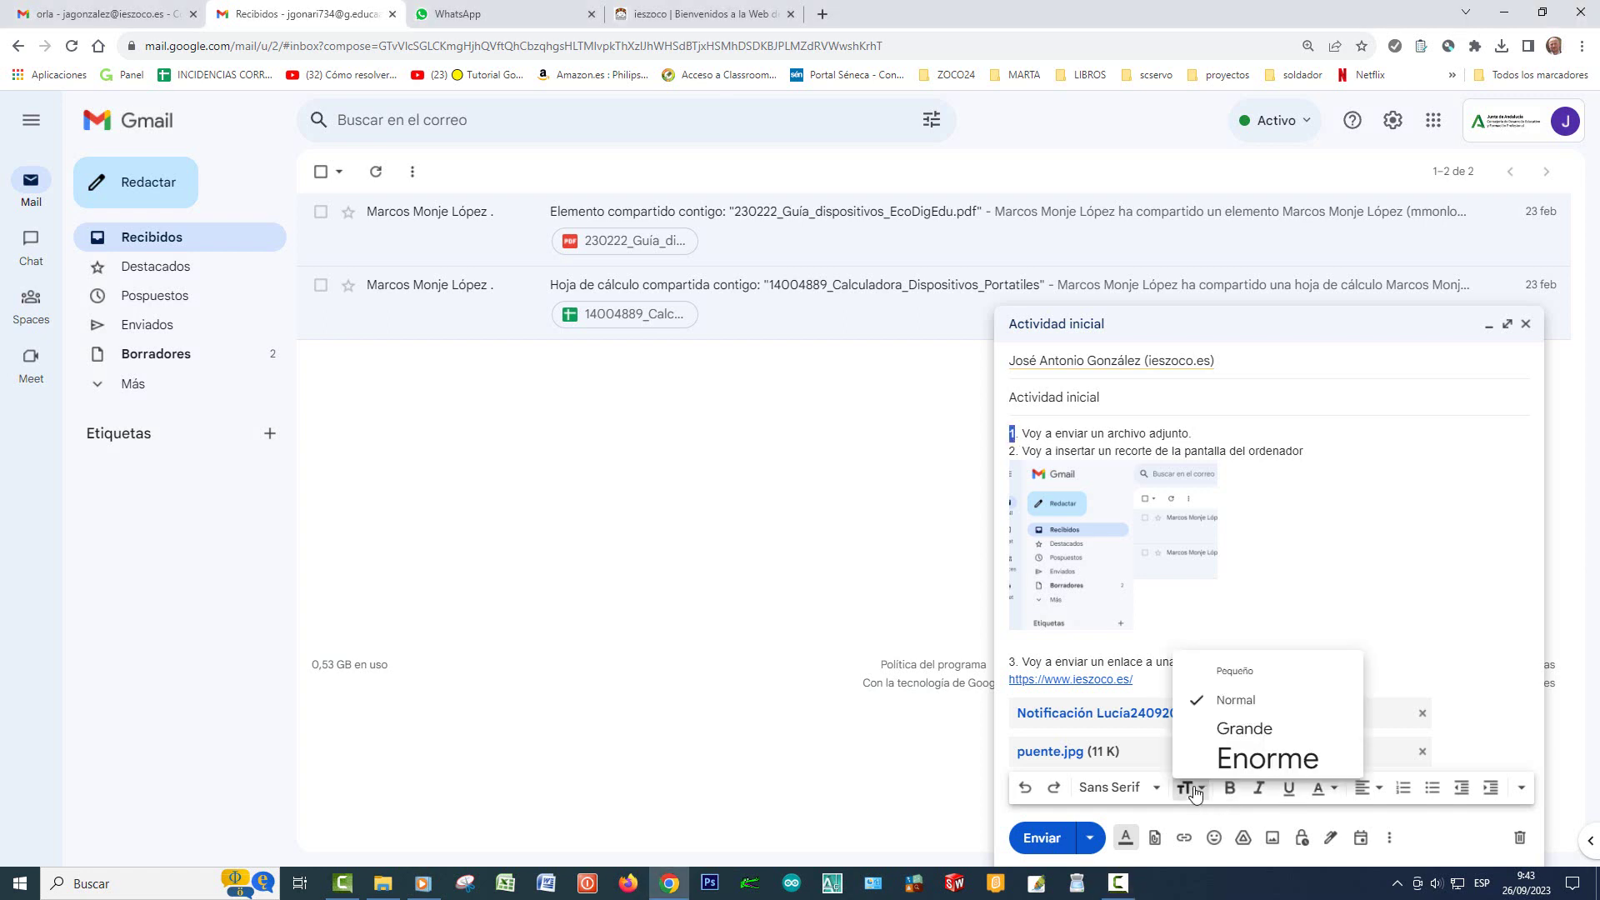
left_click(1242, 728)
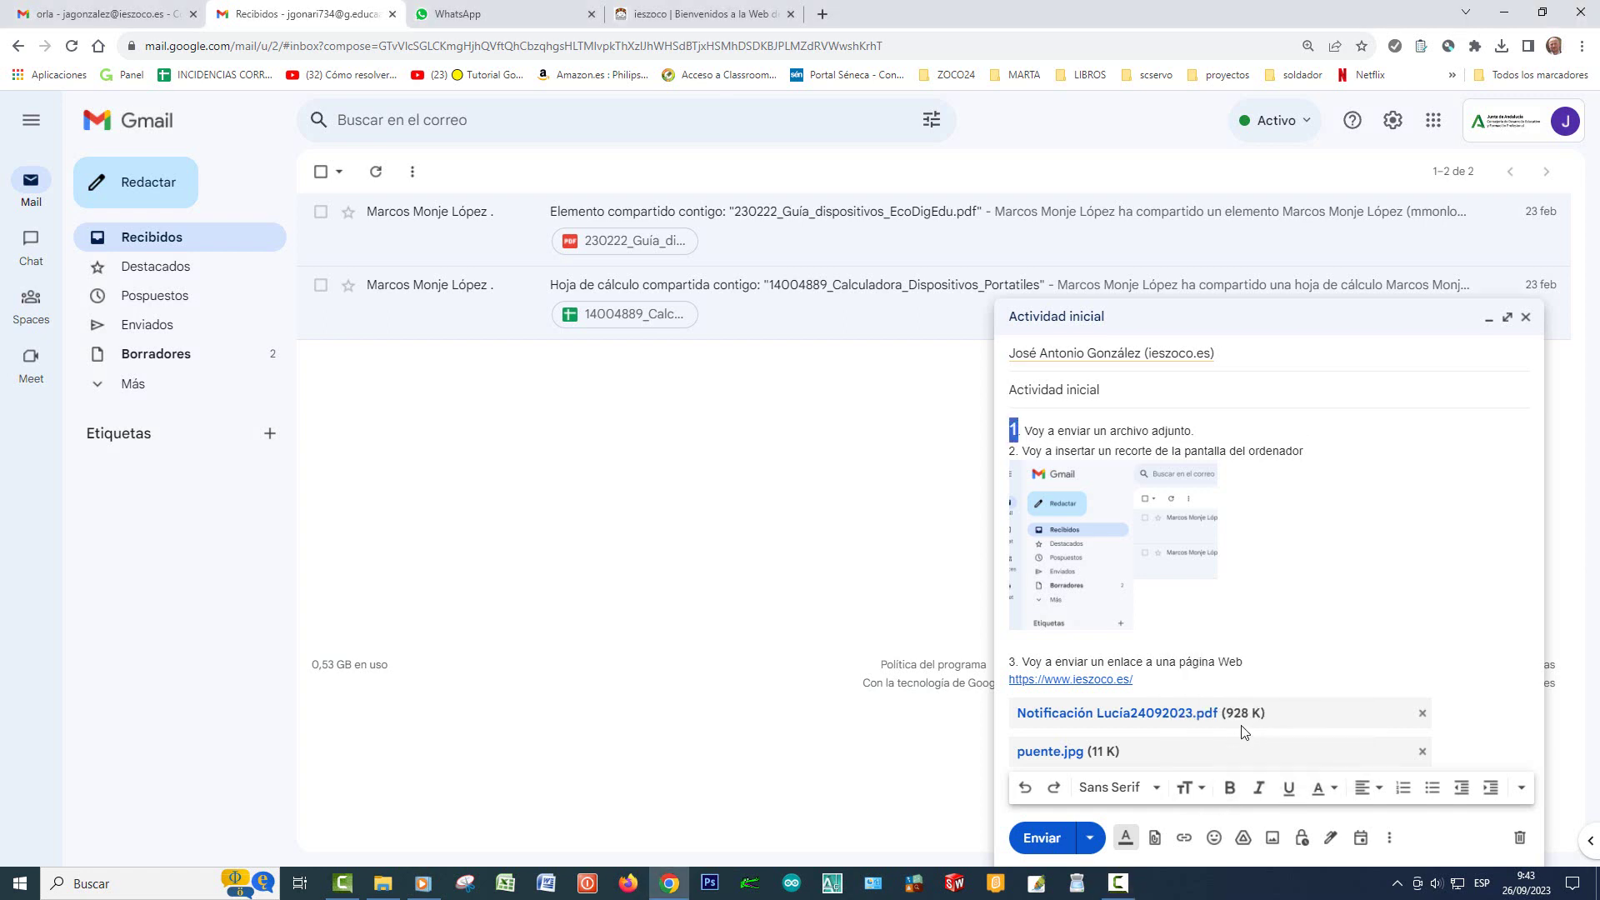
Step: Make the list number 1 bold, and give the numbers 2 and 3 the same large size and bold format
left_click(1231, 790)
left_click(1328, 589)
left_click_drag(1018, 450, 1009, 450)
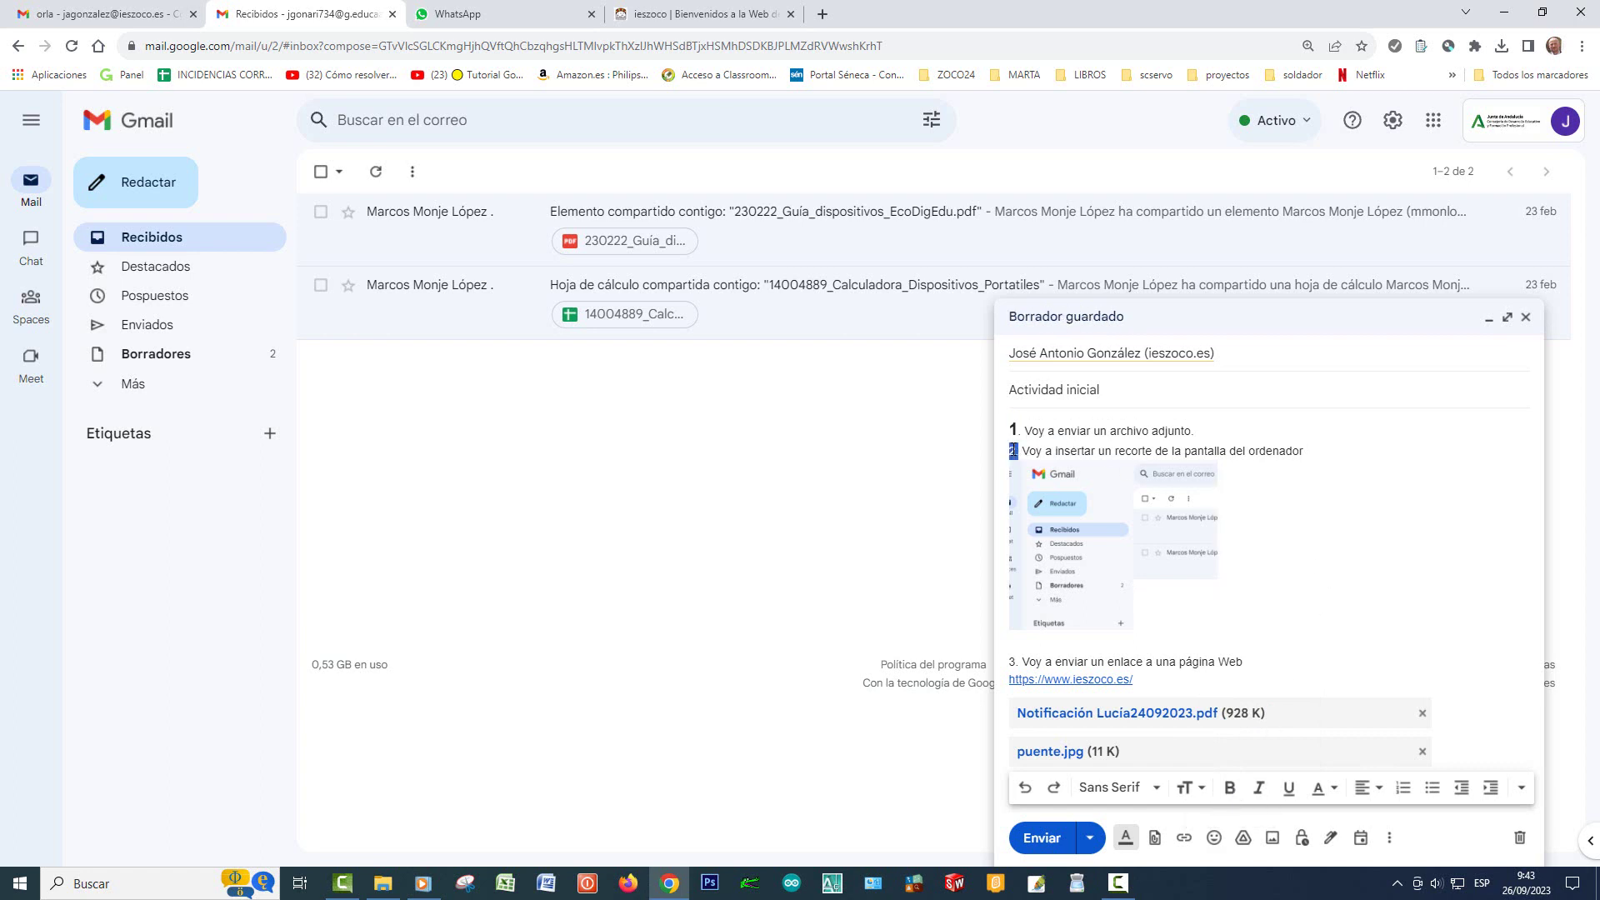
left_click(1190, 788)
left_click(1232, 787)
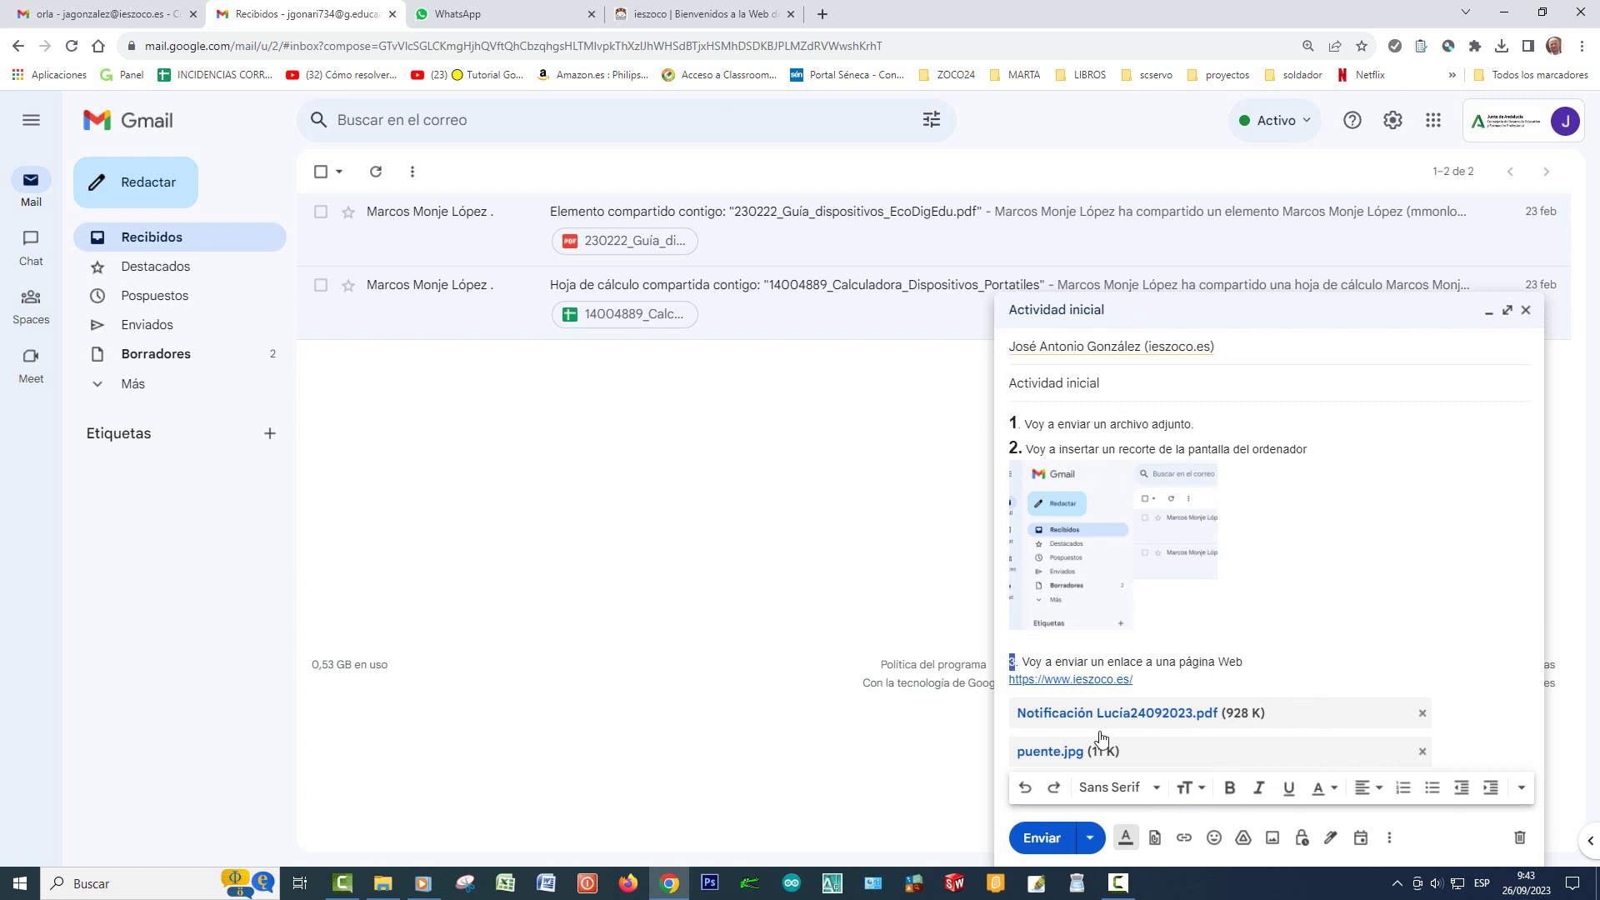
left_click(1189, 788)
left_click(1239, 760)
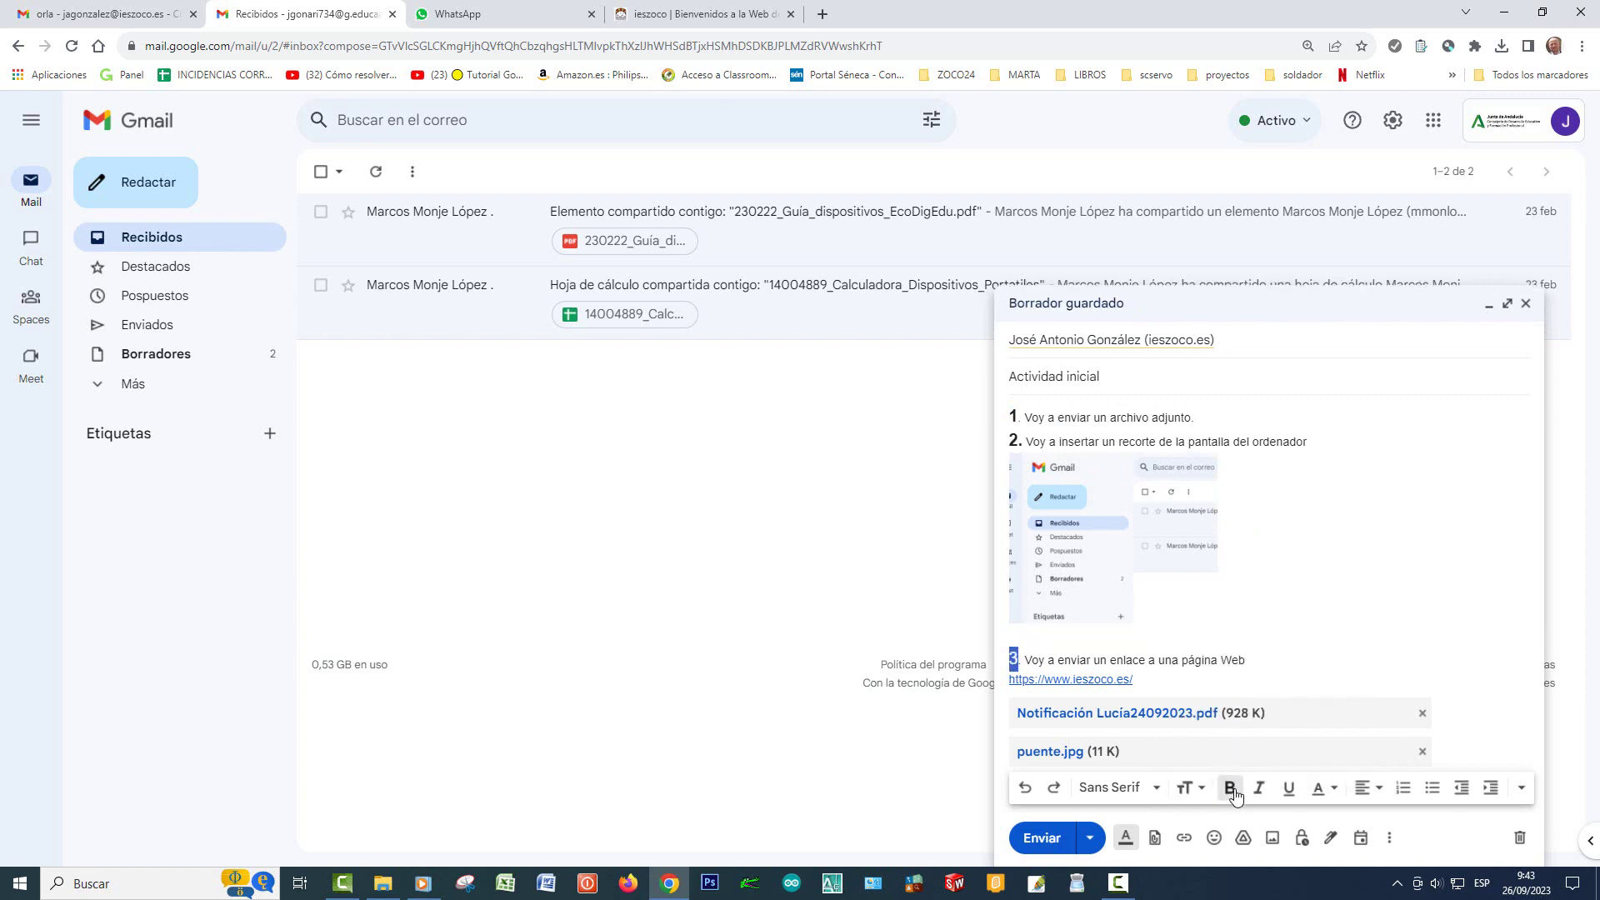
left_click(1392, 578)
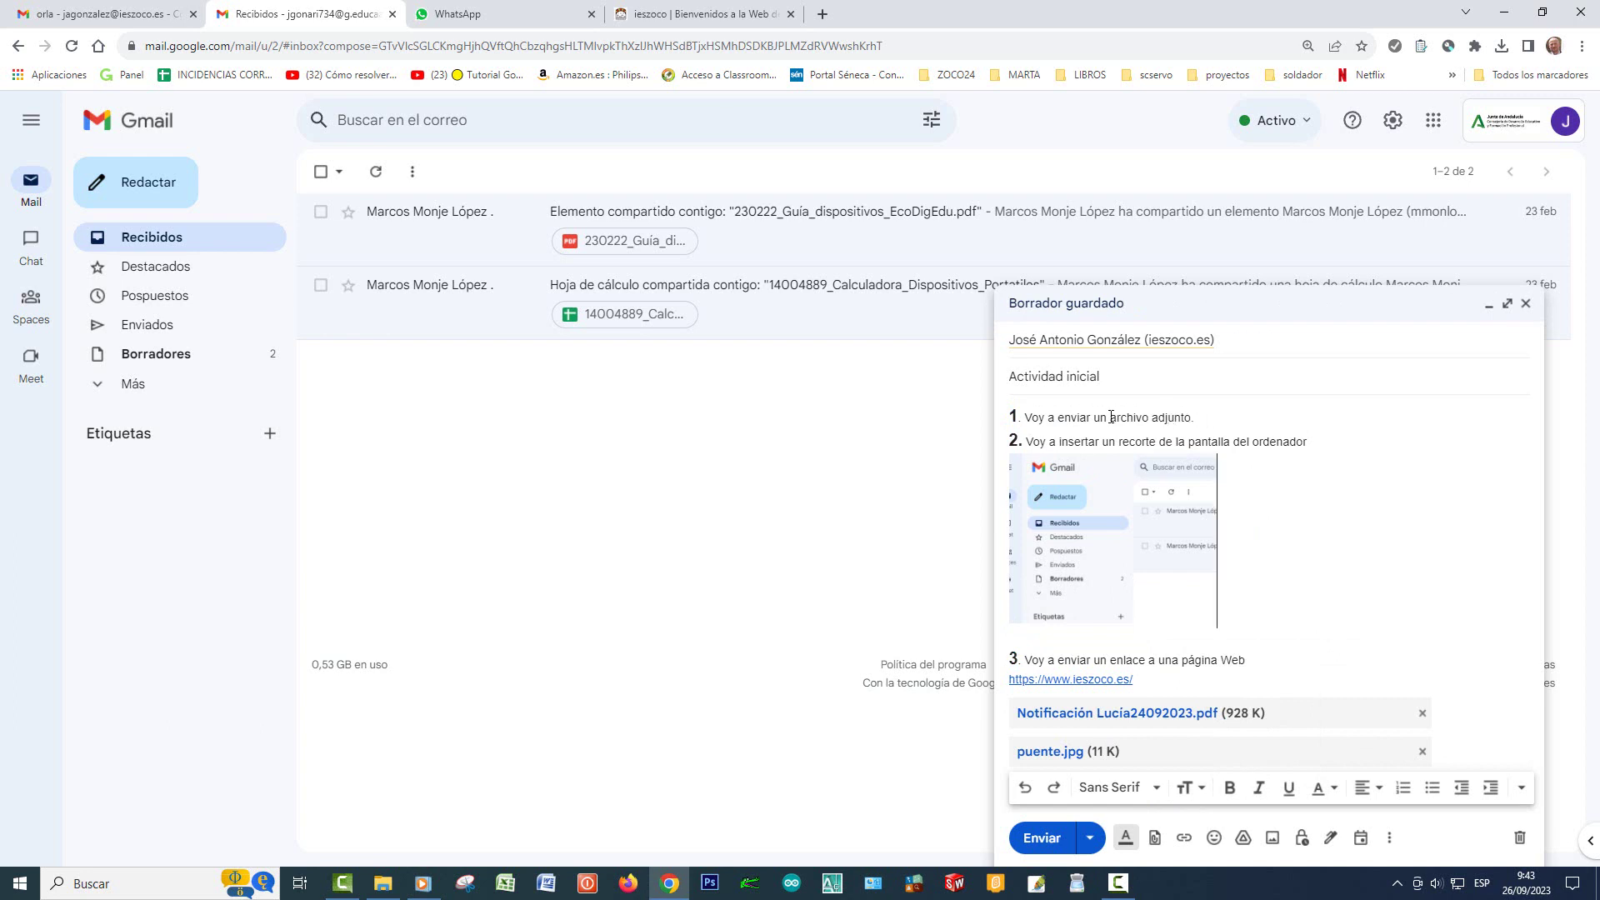
Step: Format the words "archivo adjunto" in the first list item with blue text color and bold
left_click_drag(1114, 416, 1183, 419)
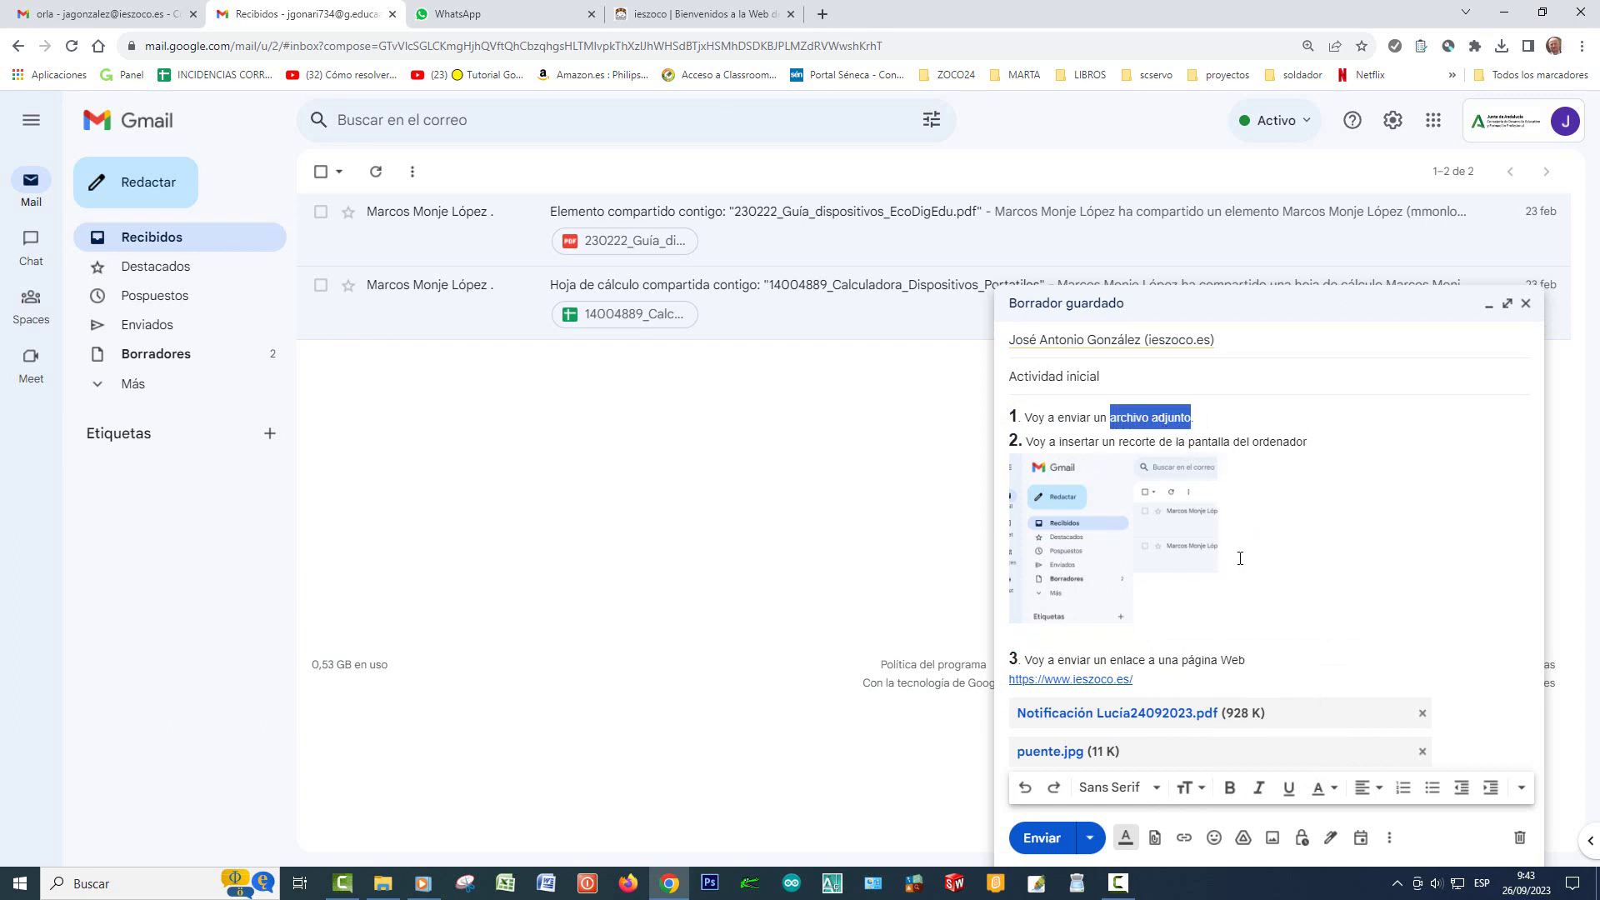
left_click(1333, 788)
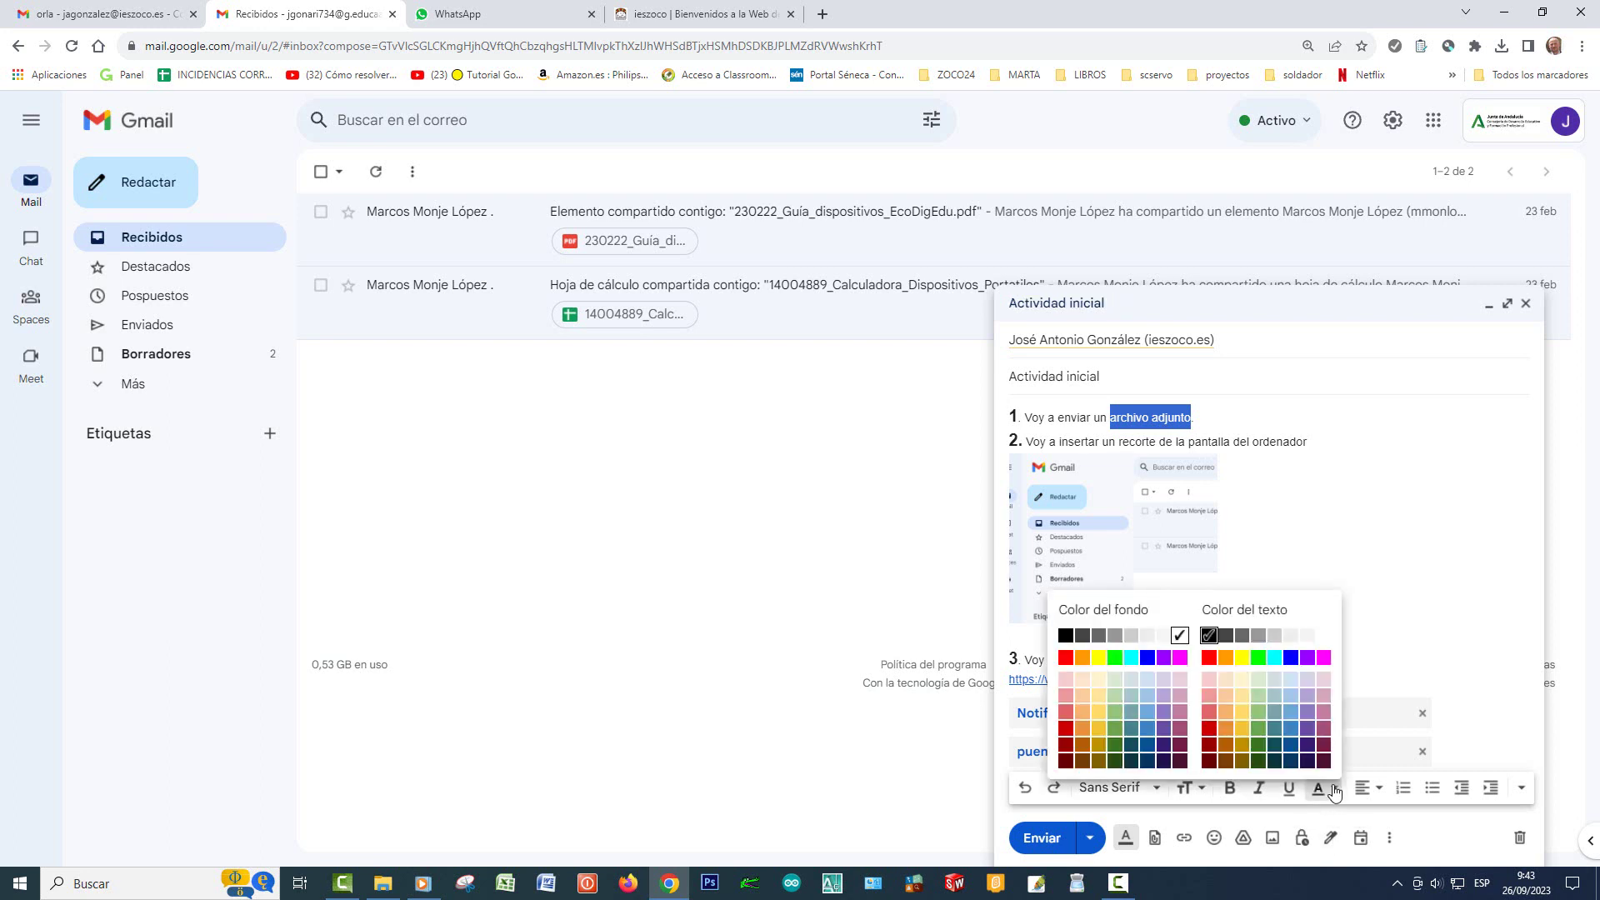
left_click(1290, 657)
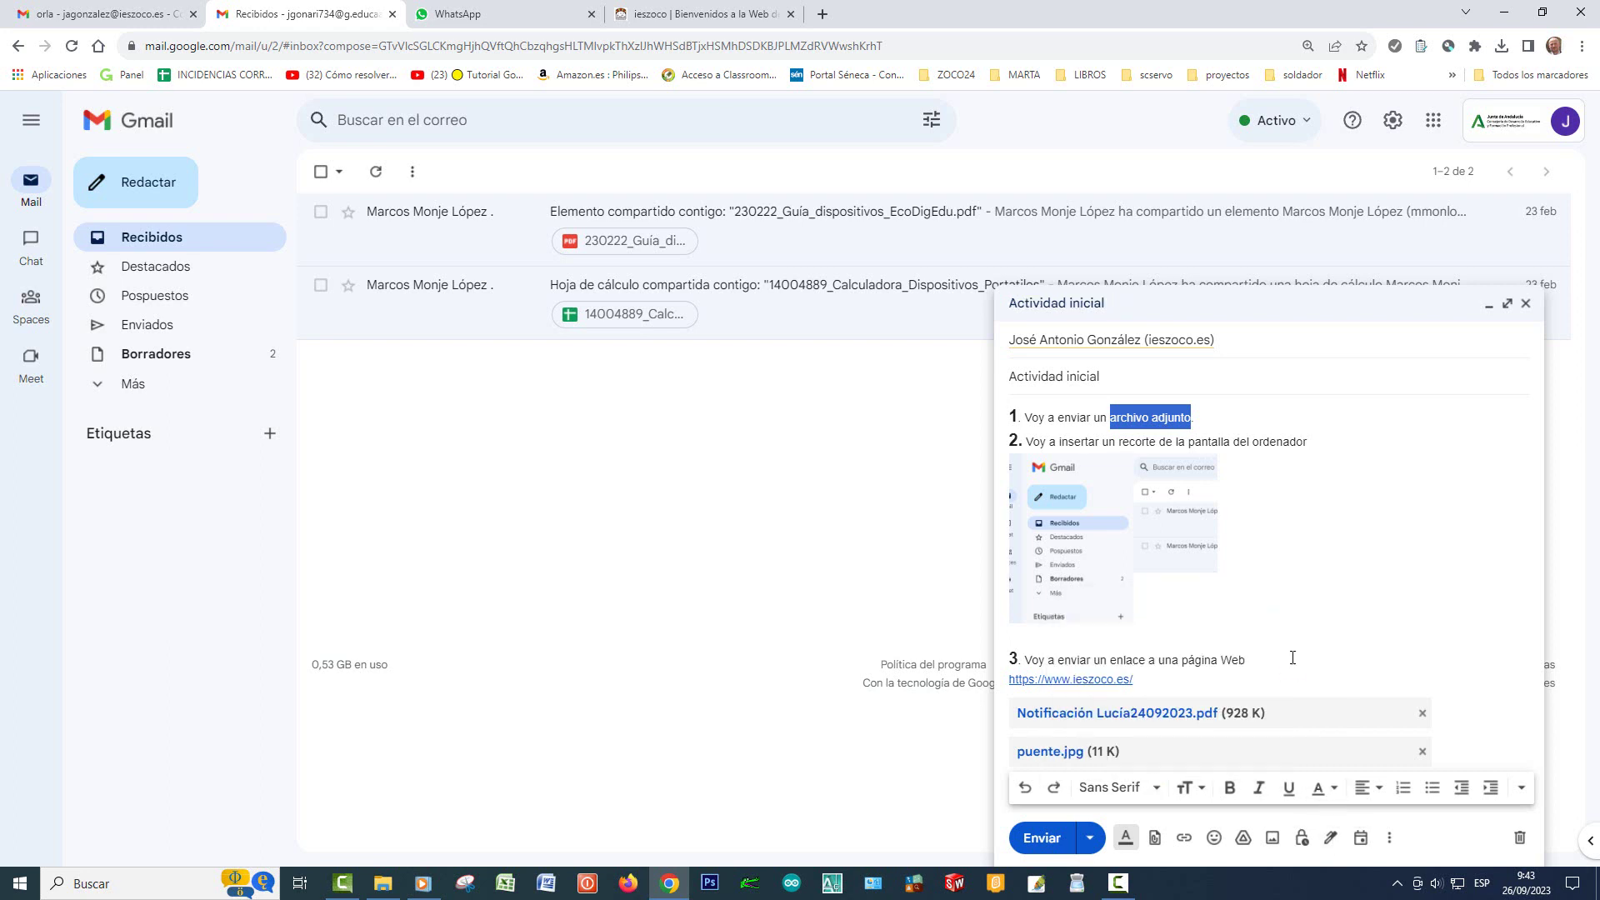
left_click(1229, 787)
left_click(1398, 587)
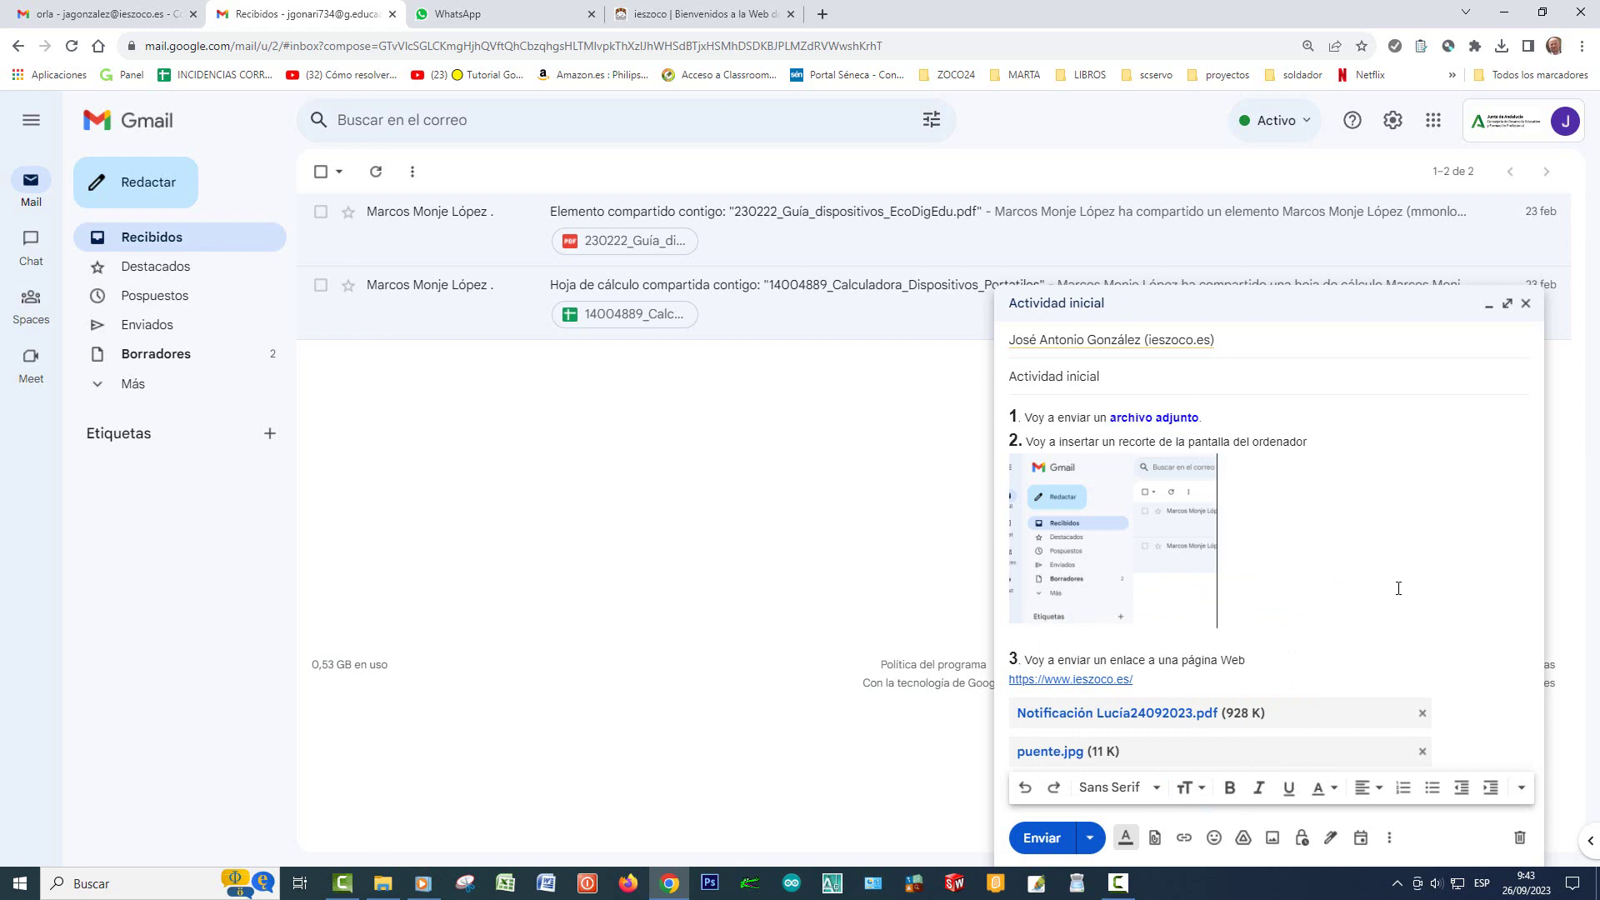
Step: Make the word "pantalla" in the second list item italic and bold
double_click(1198, 443)
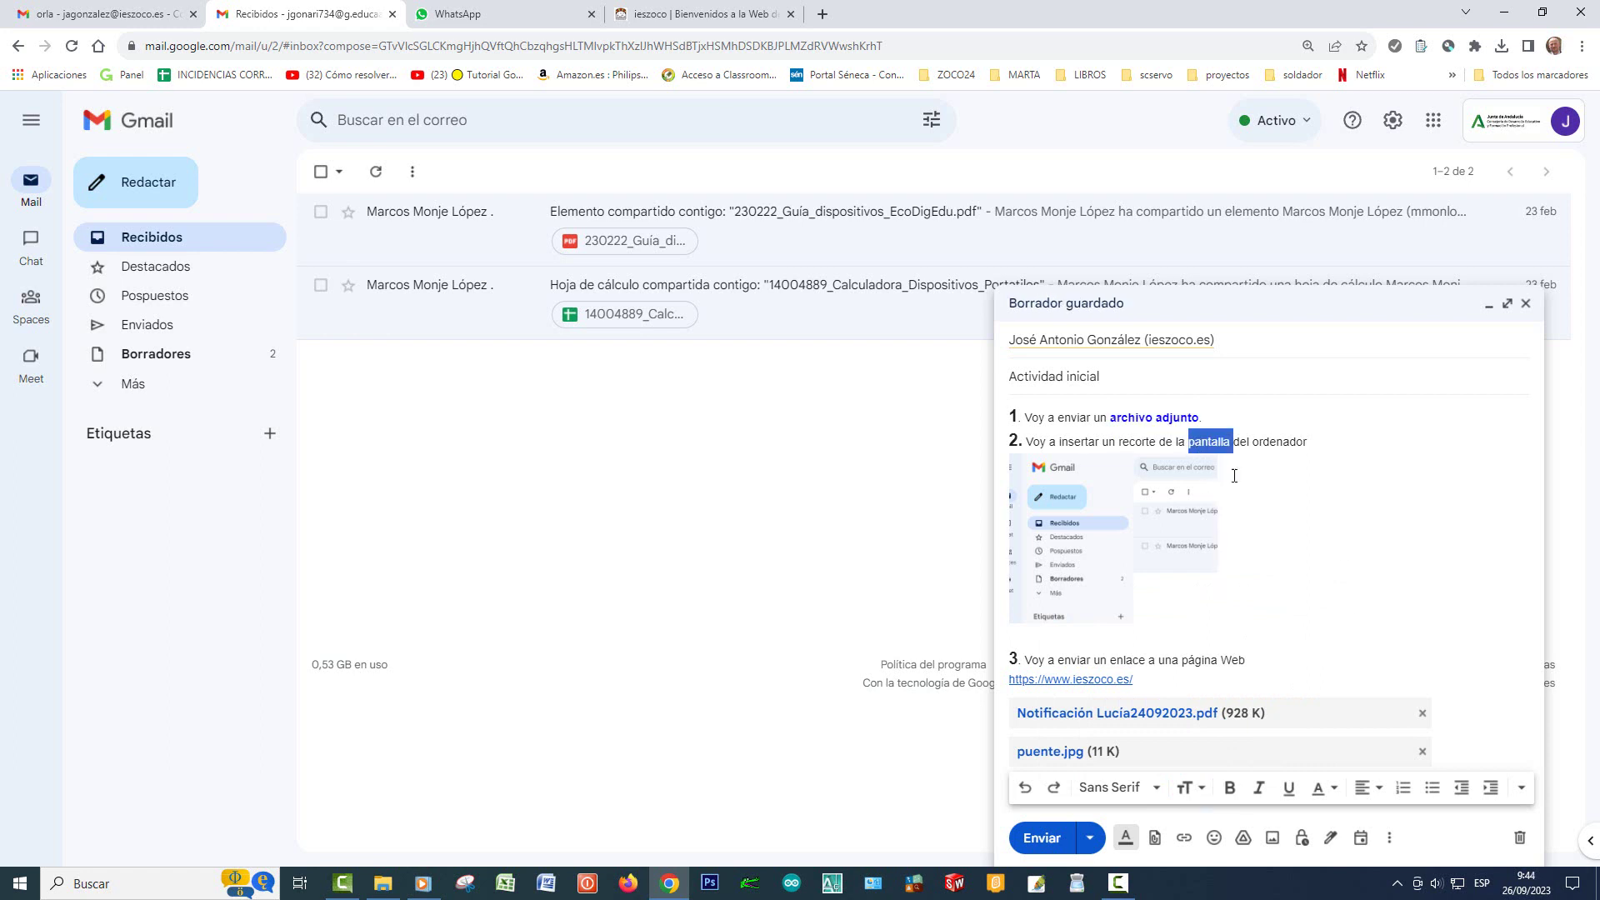
left_click(1258, 787)
left_click(1224, 787)
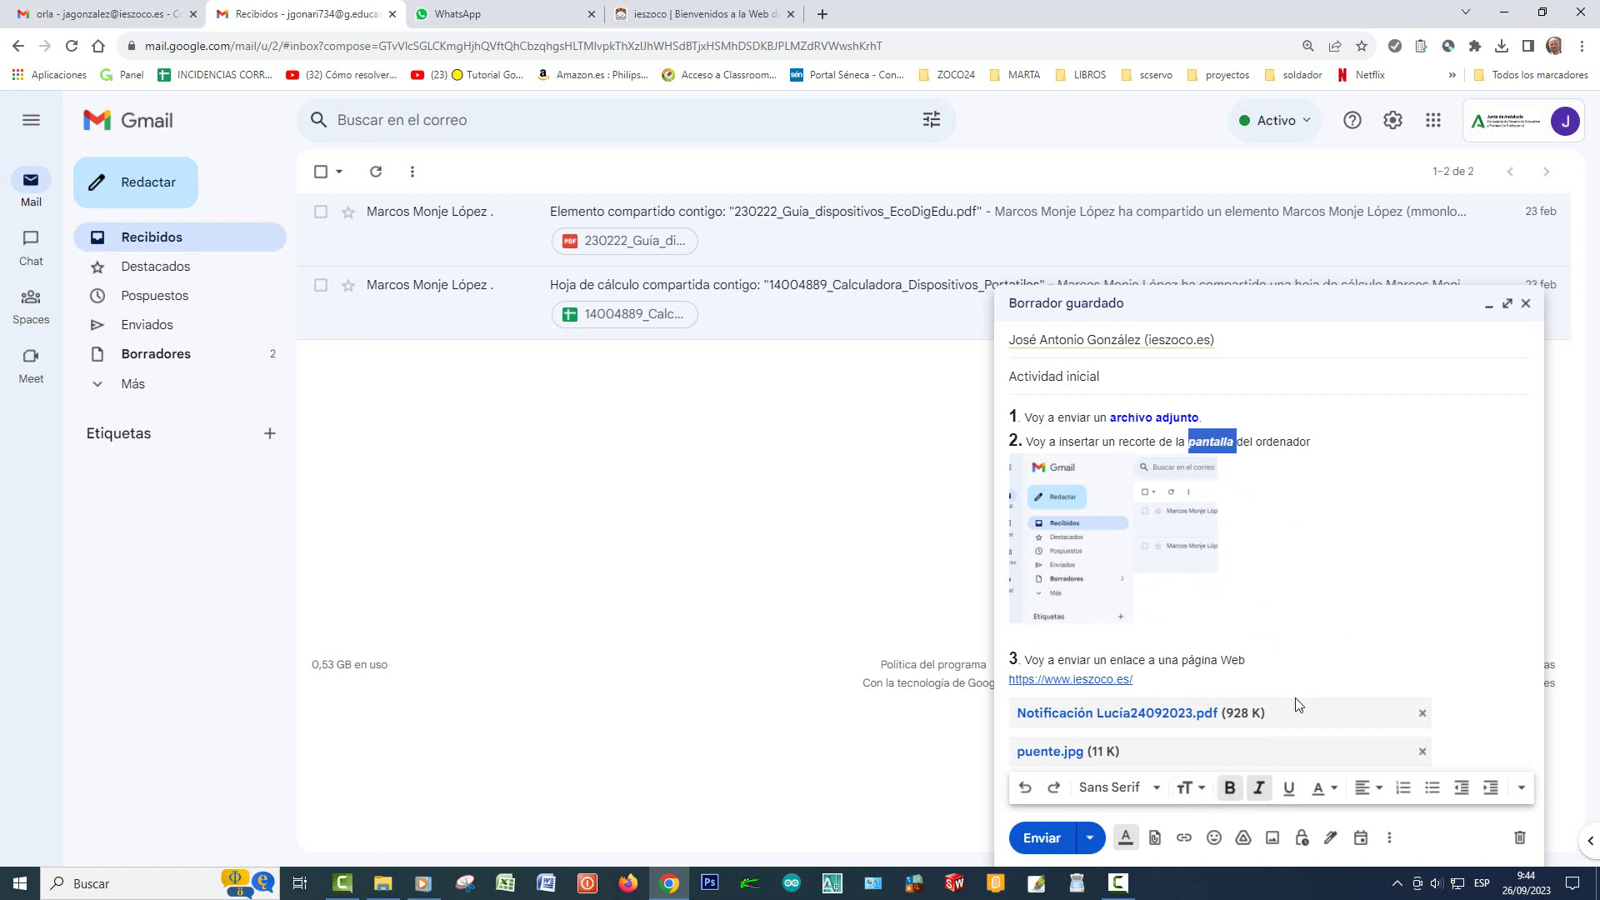
left_click(1331, 624)
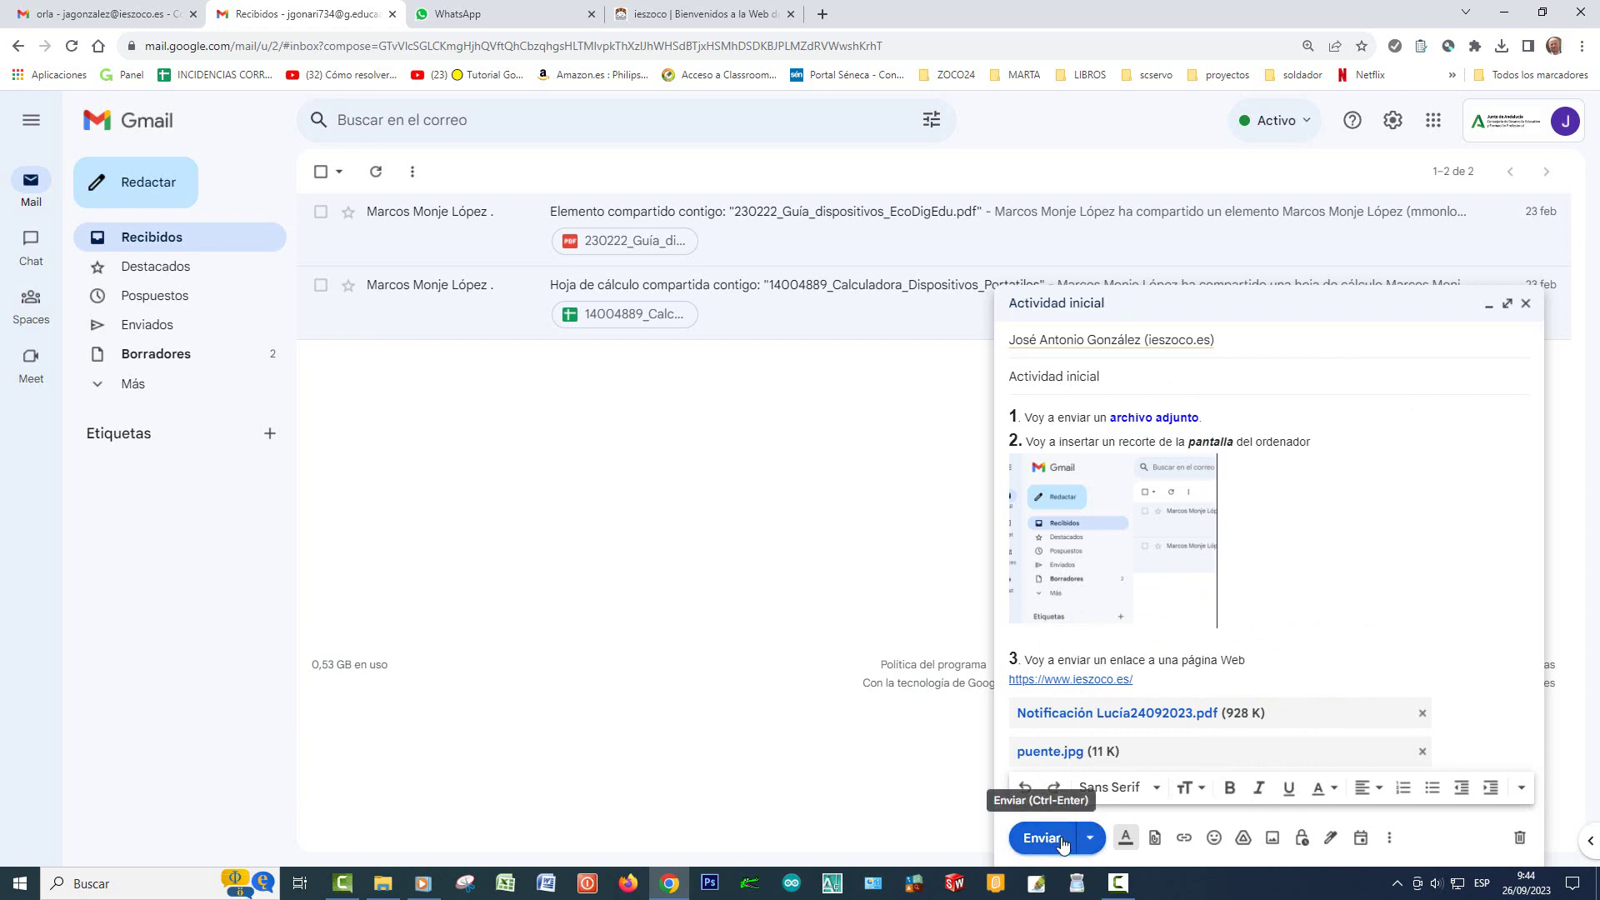
Step: Send the "Actividad inicial" email and check for it among the sent messages
left_click(1062, 842)
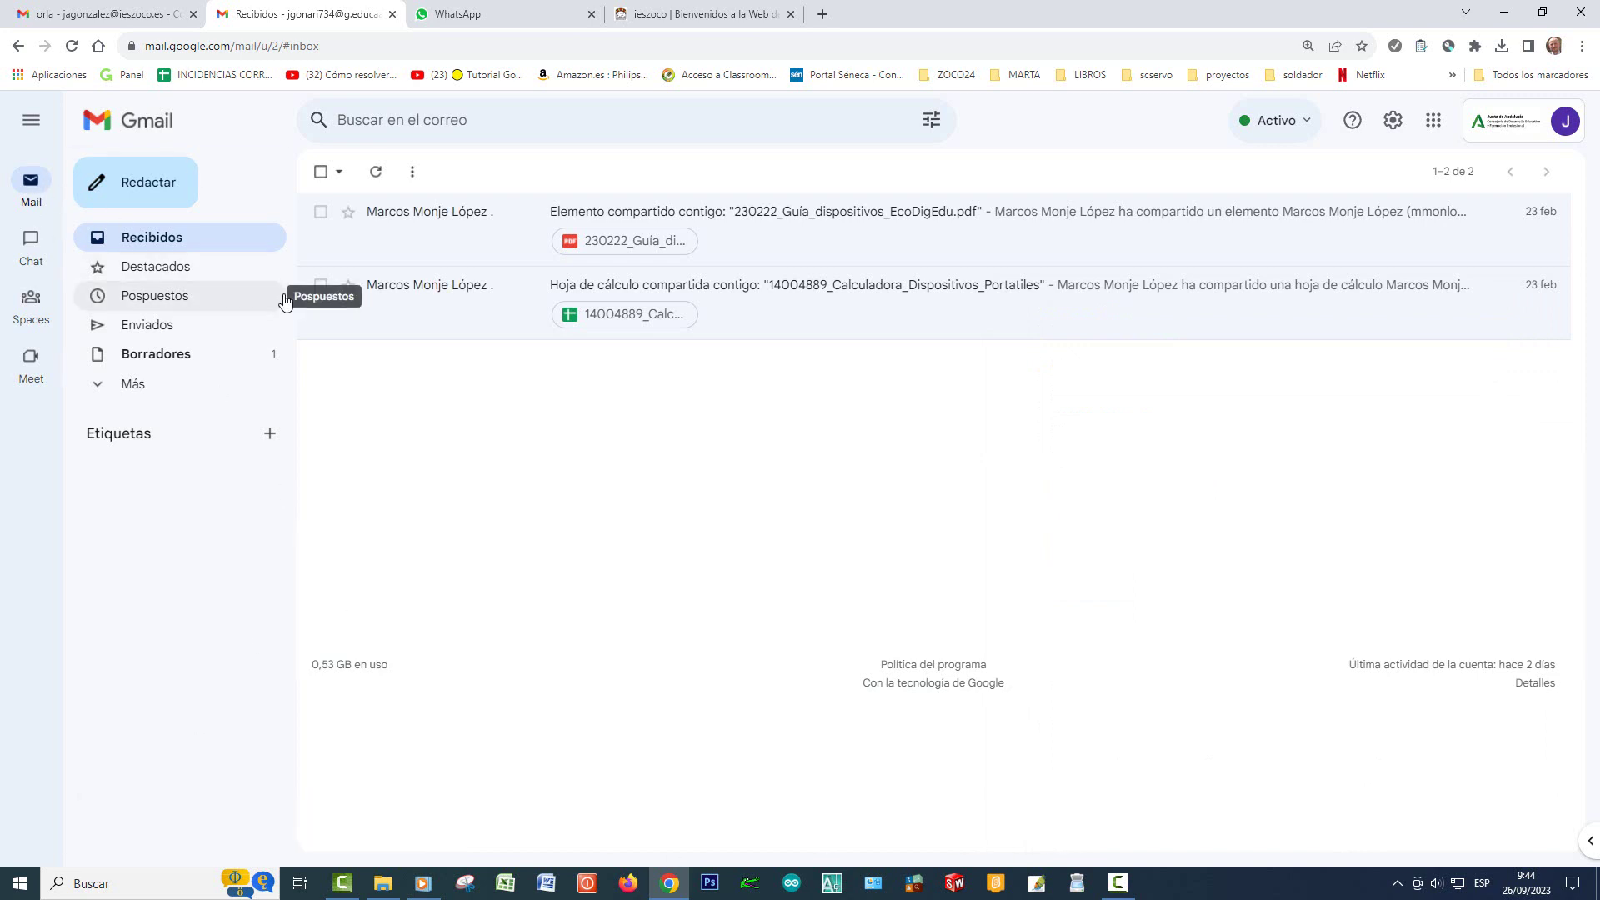
left_click(145, 333)
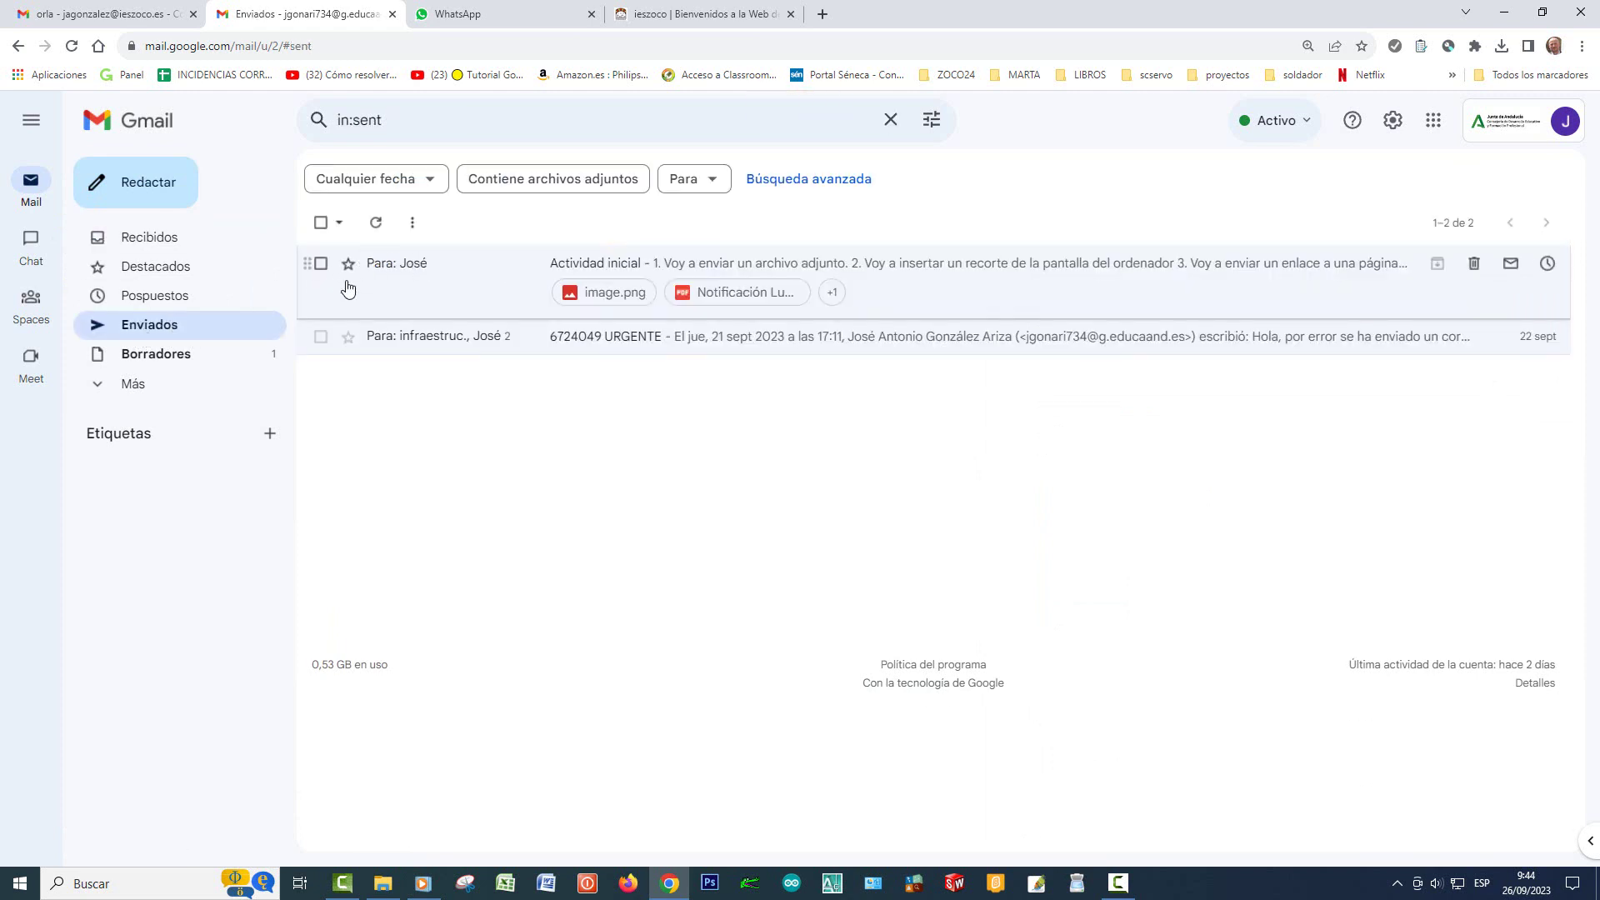
left_click(134, 244)
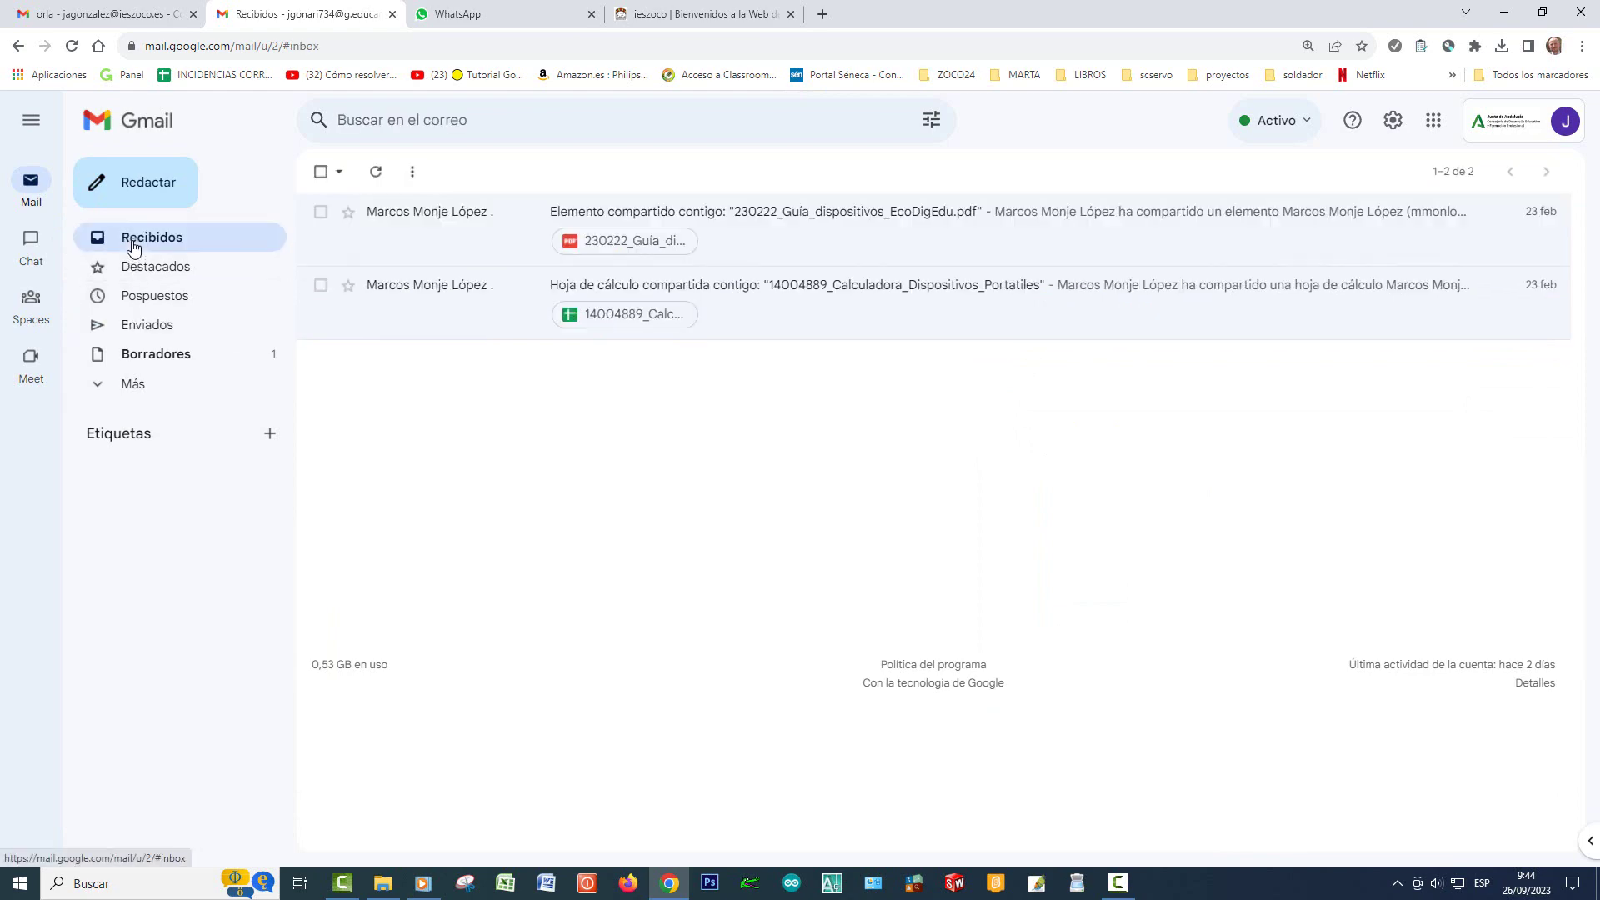
left_click(132, 327)
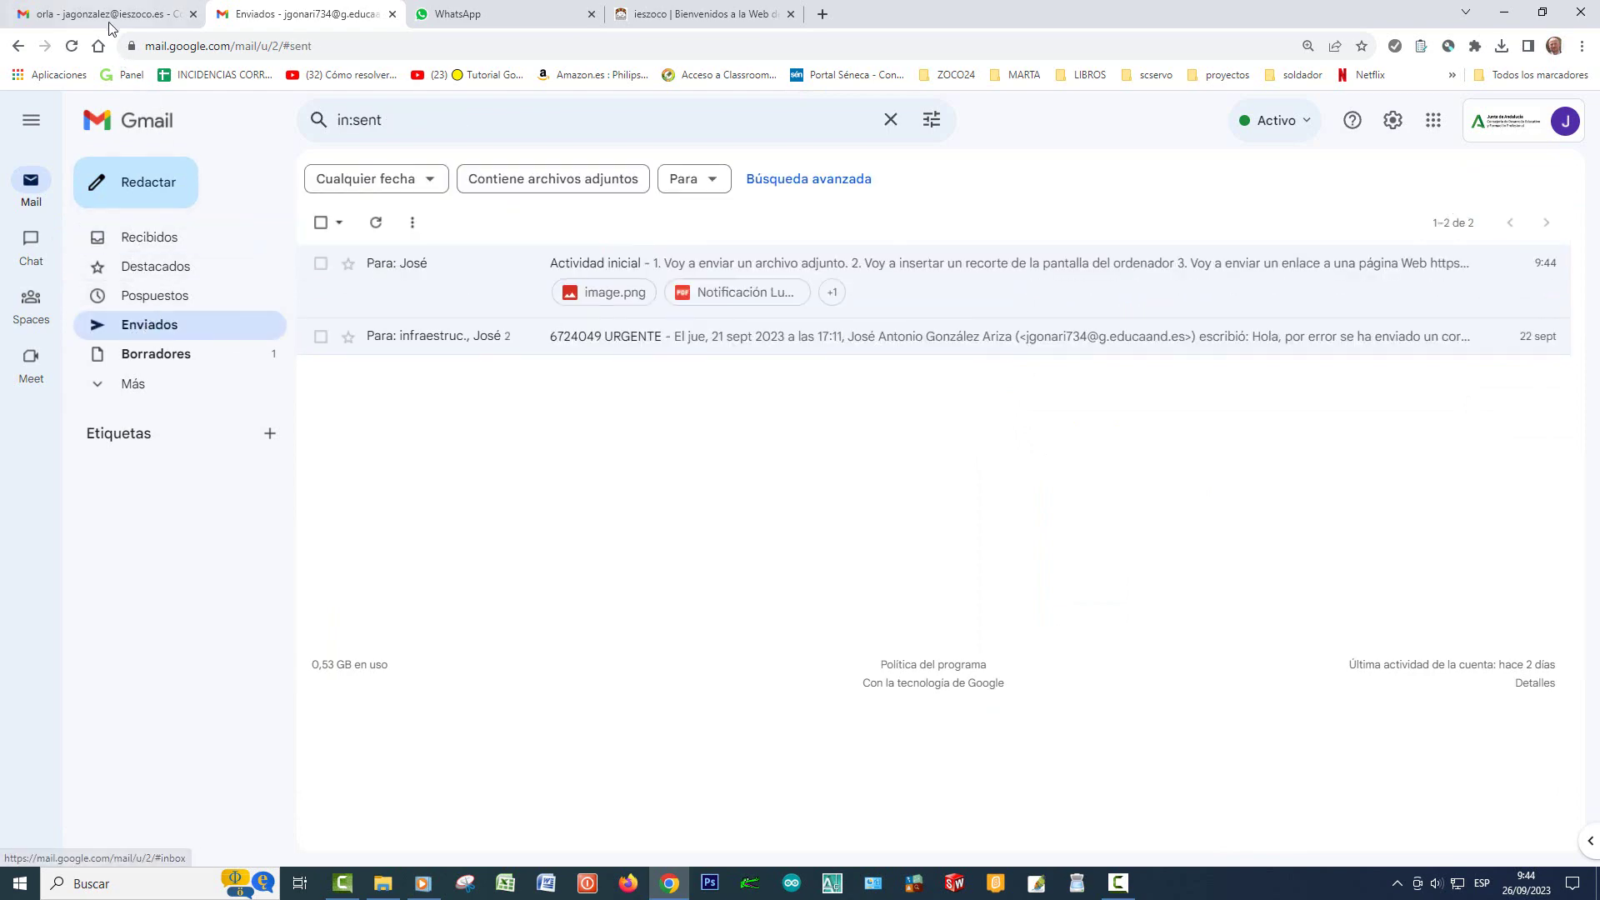
left_click(111, 14)
left_click(145, 241)
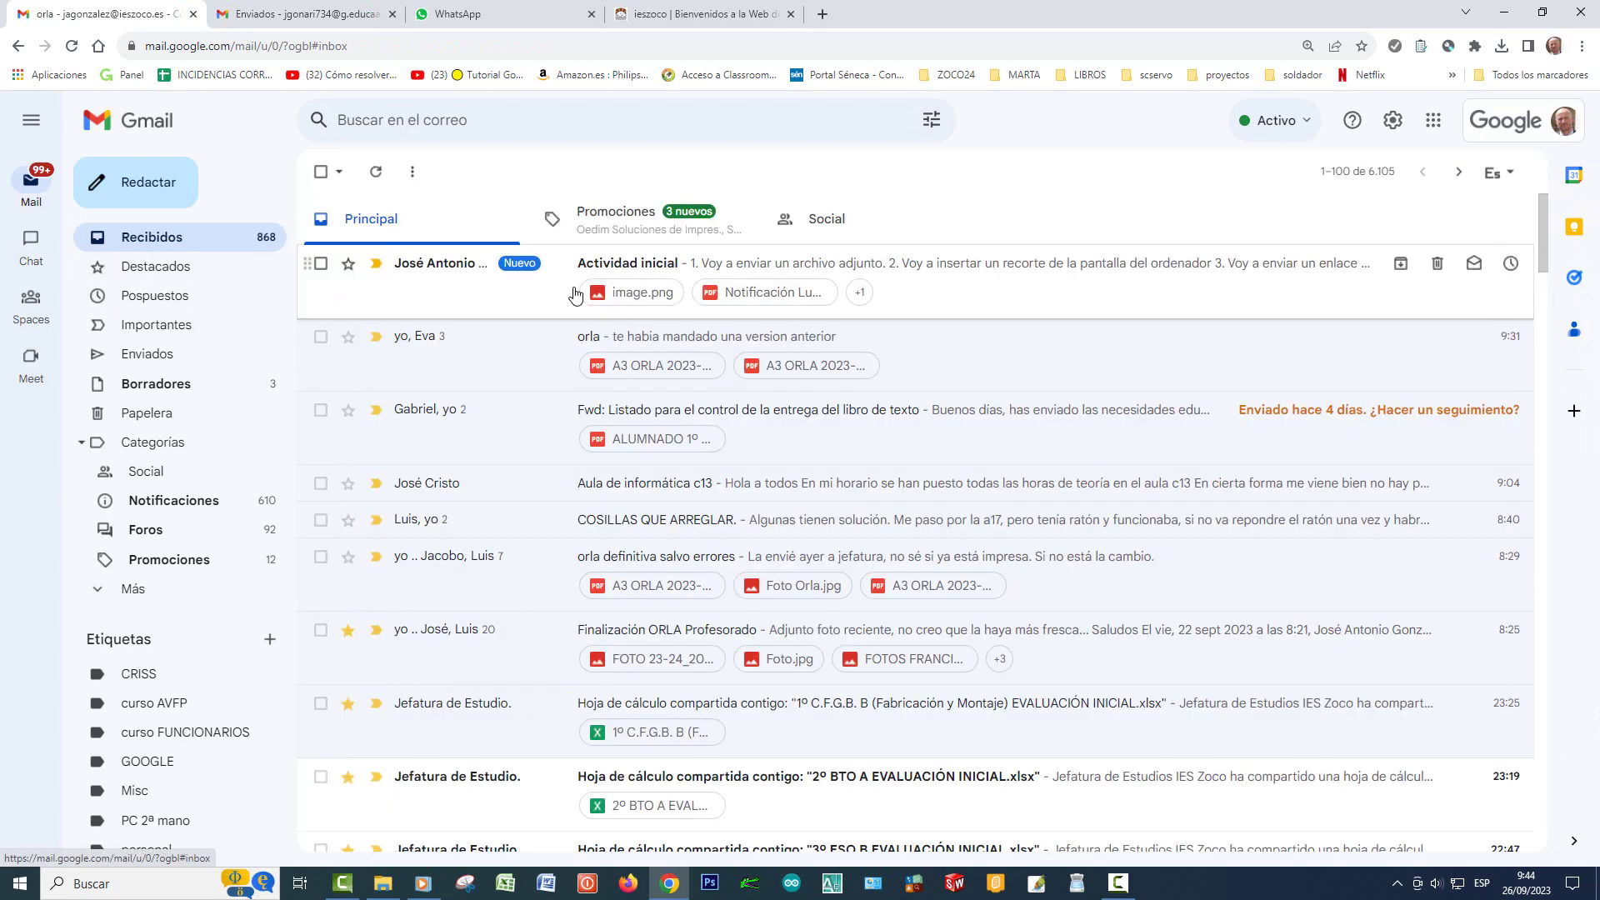
left_click(618, 278)
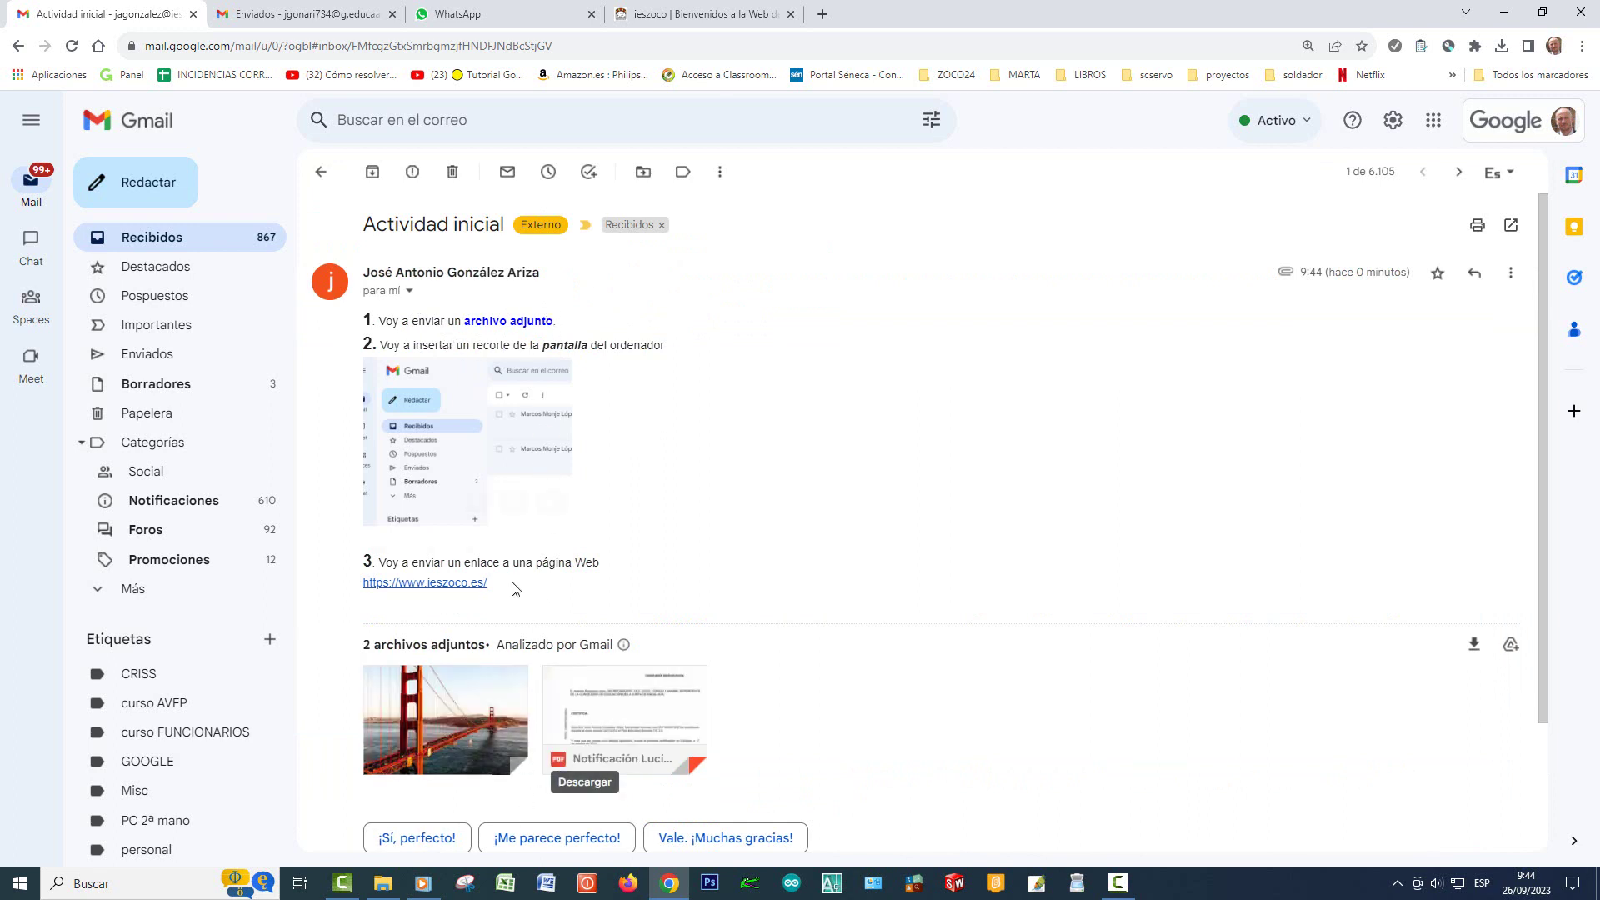
left_click(429, 587)
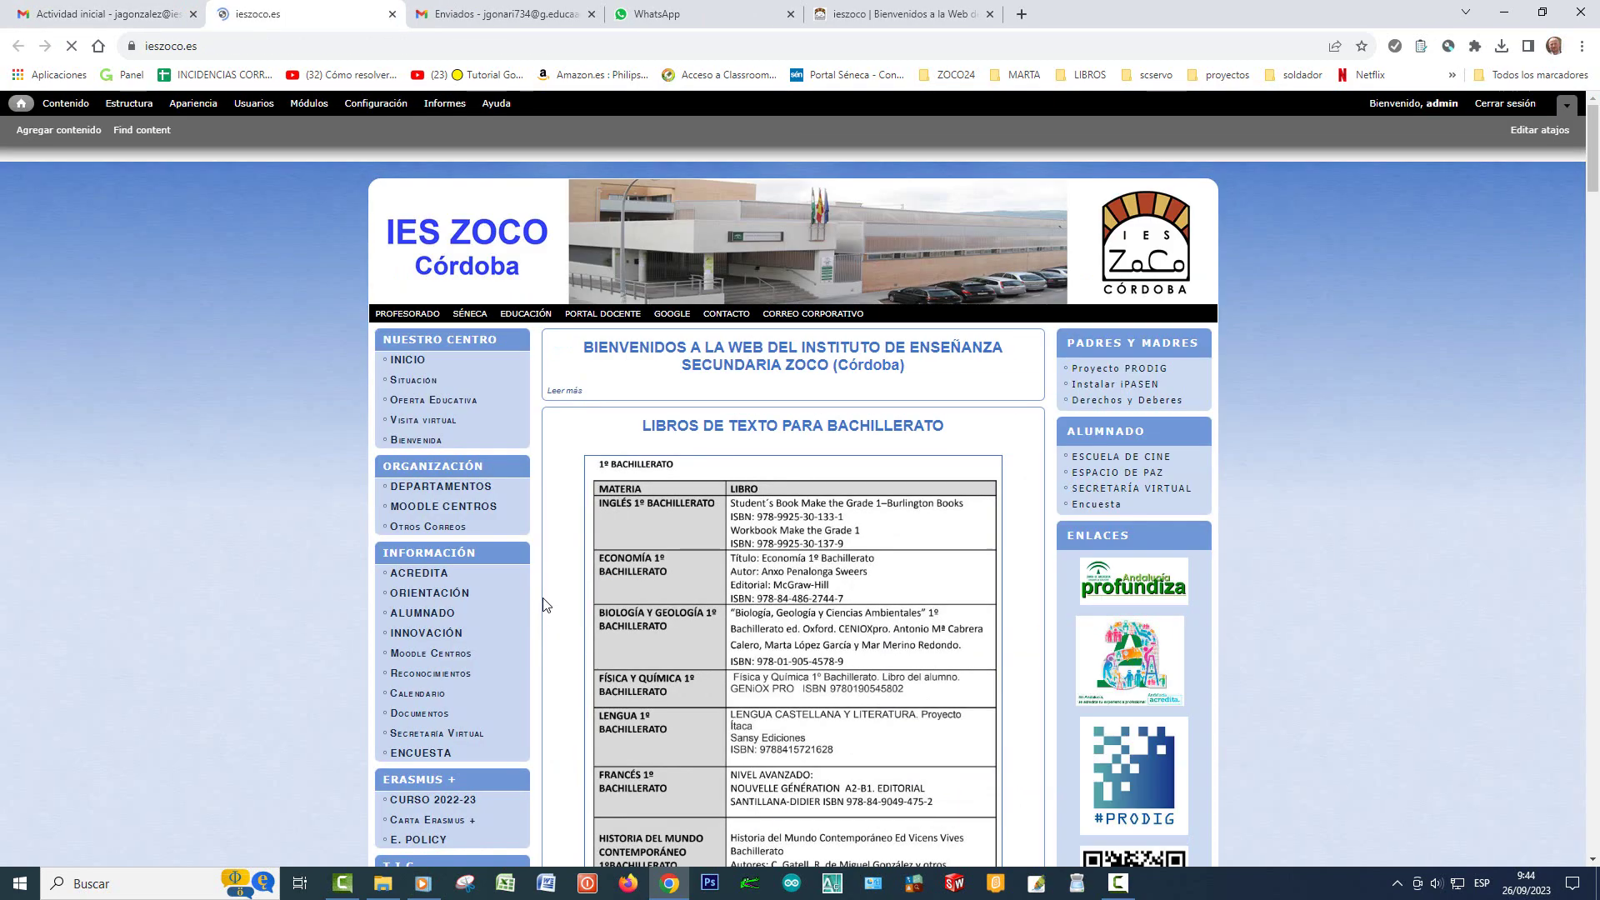